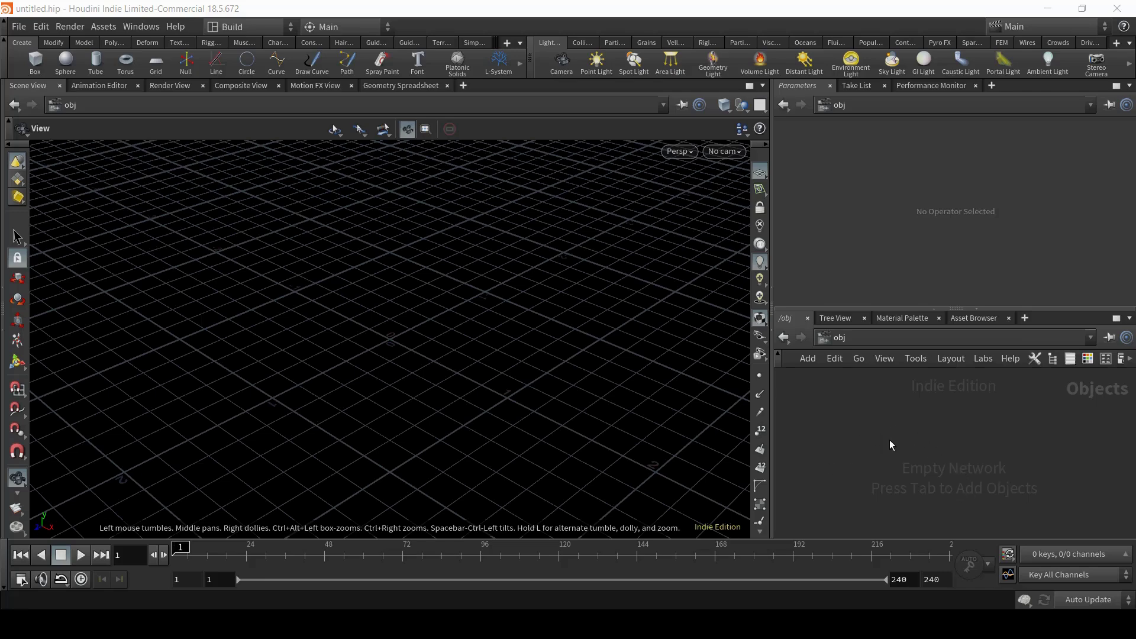
Create a Geometry object geo1, dive inside it, and search the node menu for 'hf'
key("Tab")
type("geo")
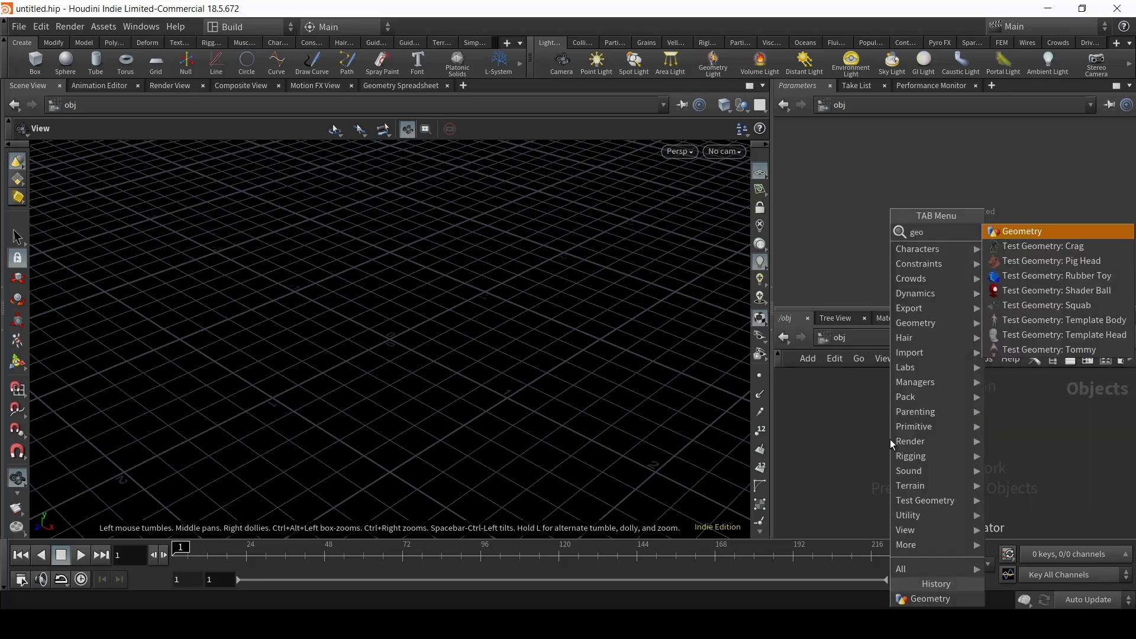
key("Return")
left_click(889, 439)
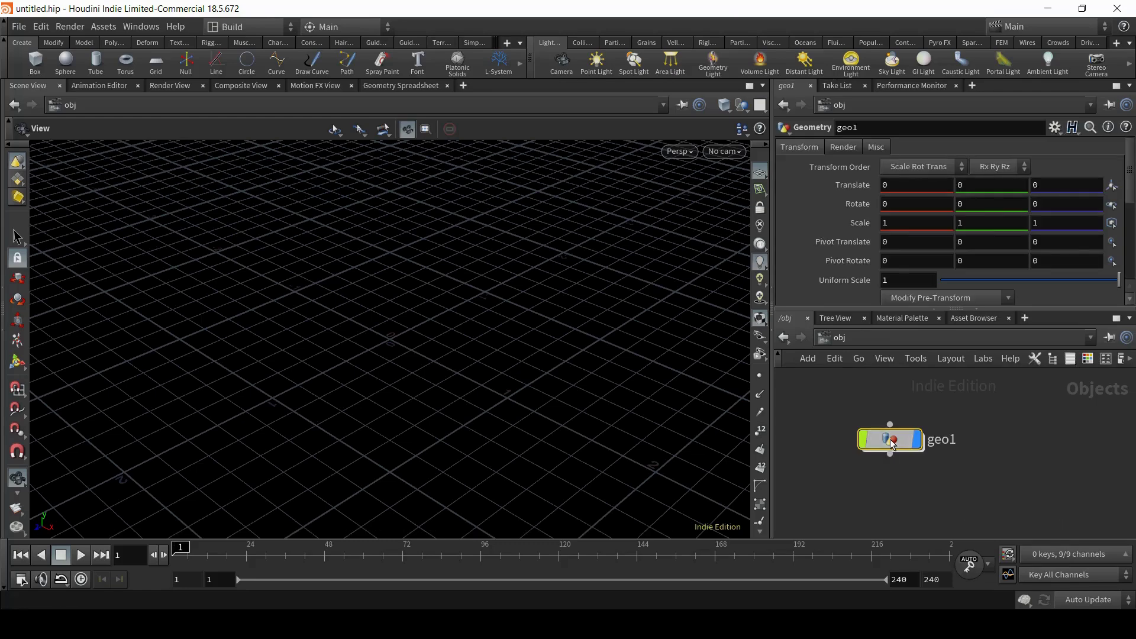
double_click(890, 439)
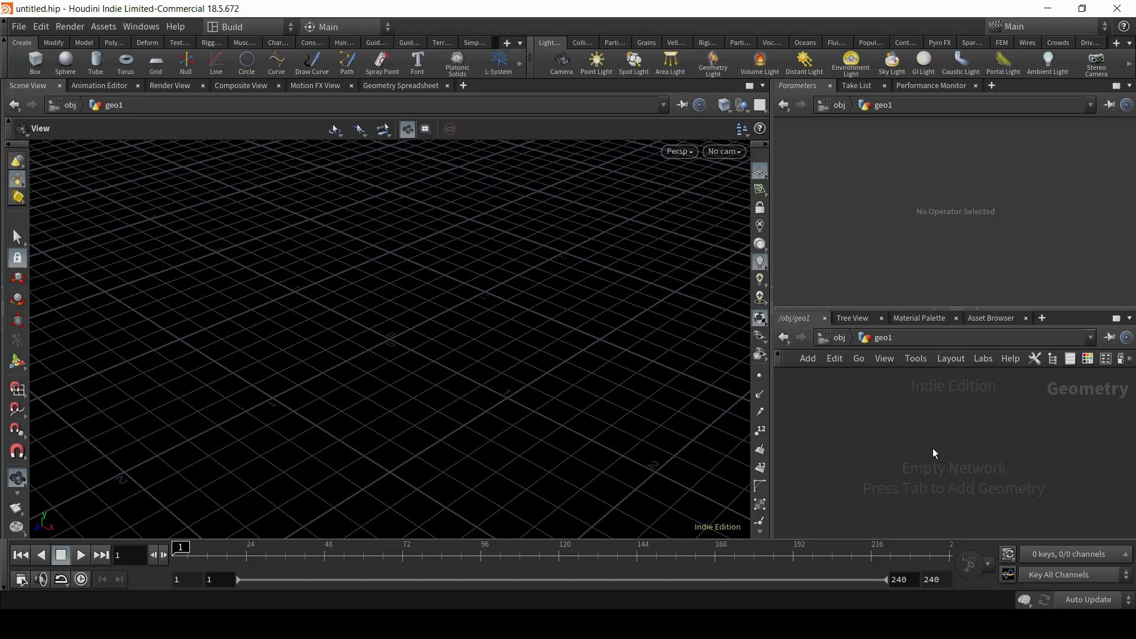
key("Tab")
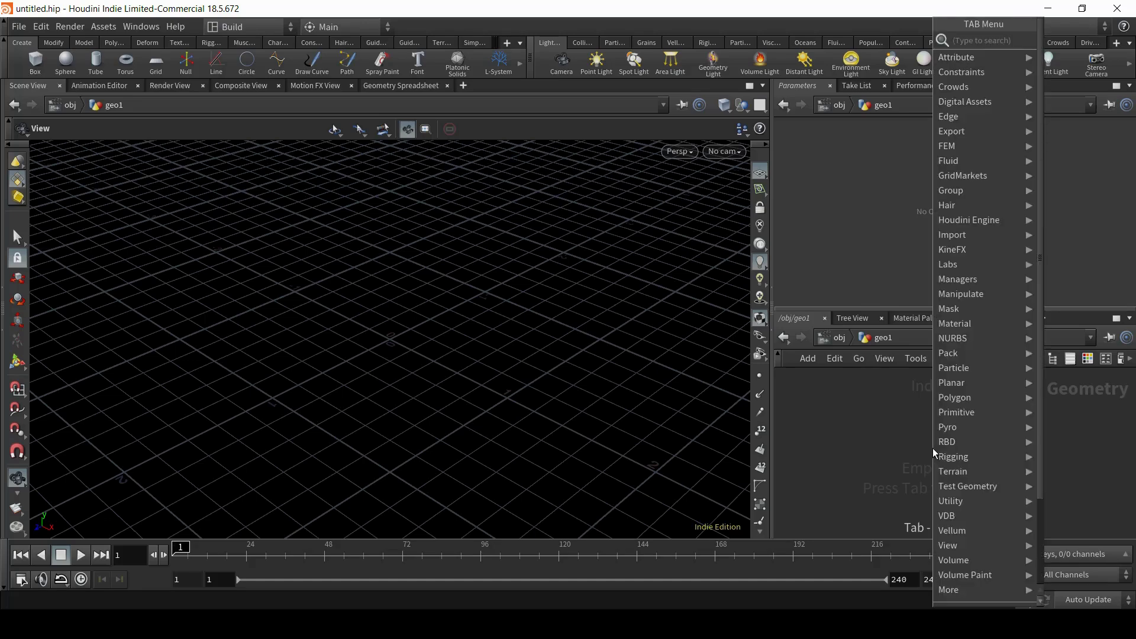
type("hf")
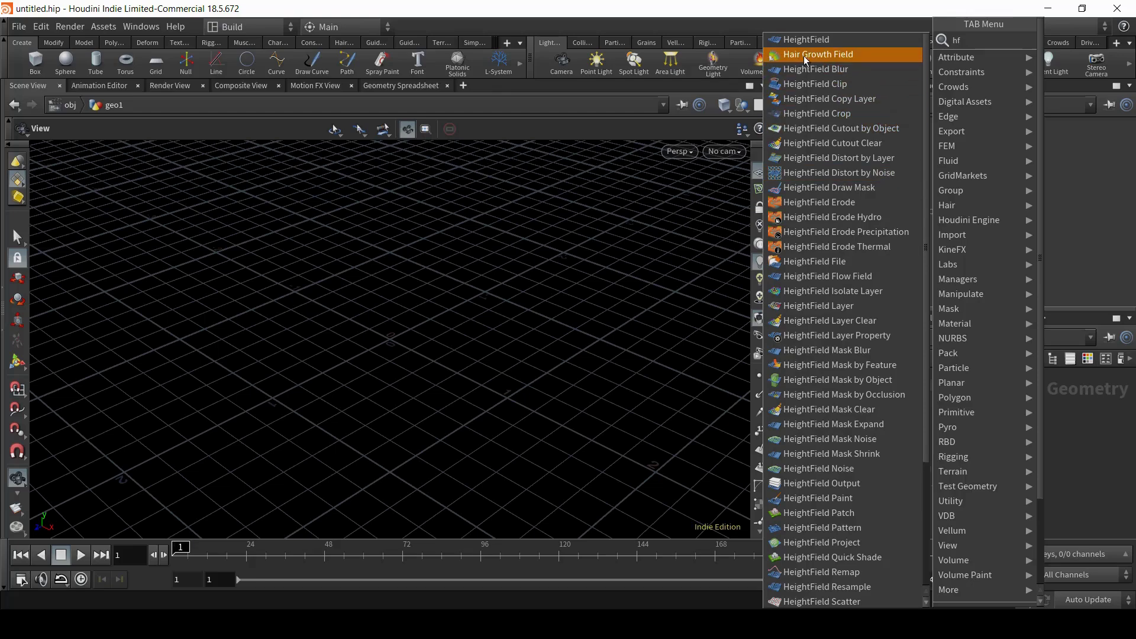
Place a HeightField node in geo1, frame it, and step through its Size values
left_click(813, 40)
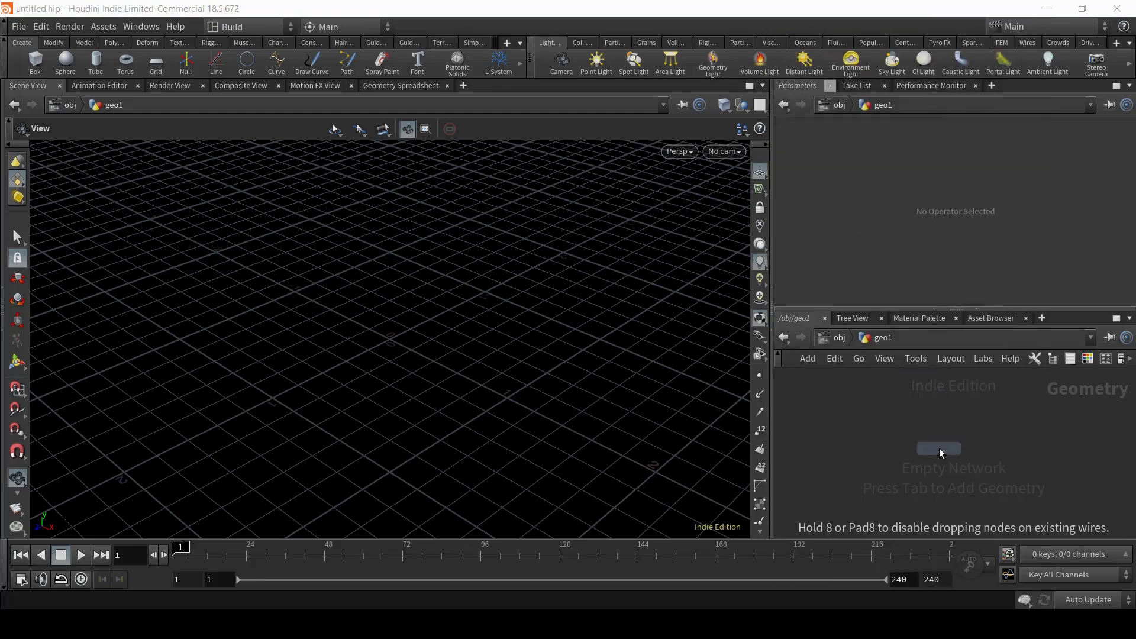
left_click(939, 448)
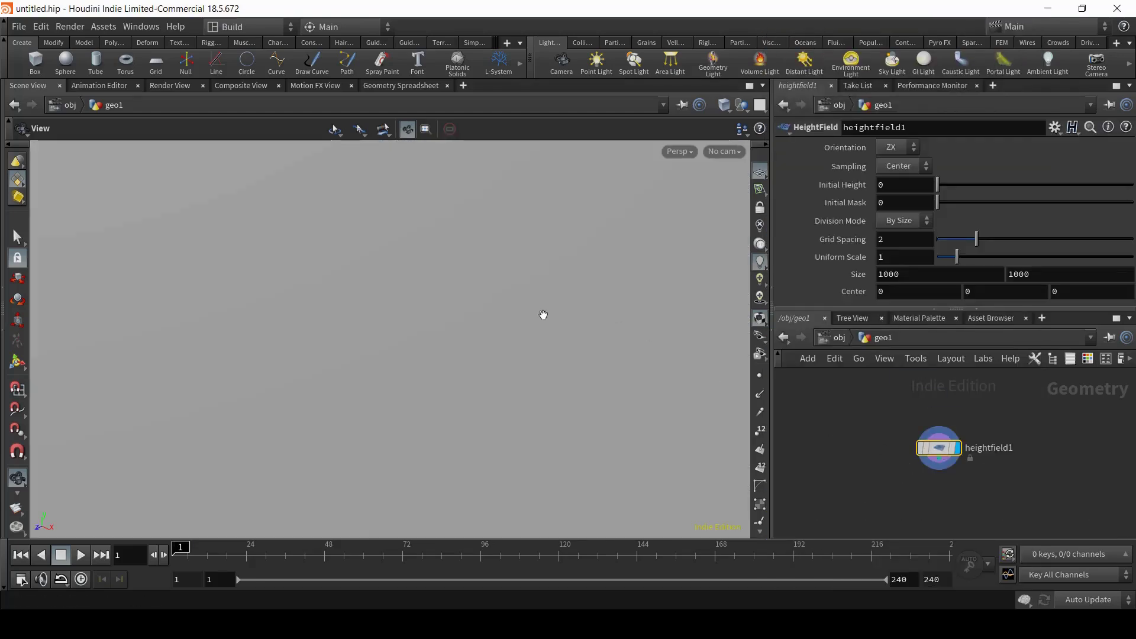
key("f")
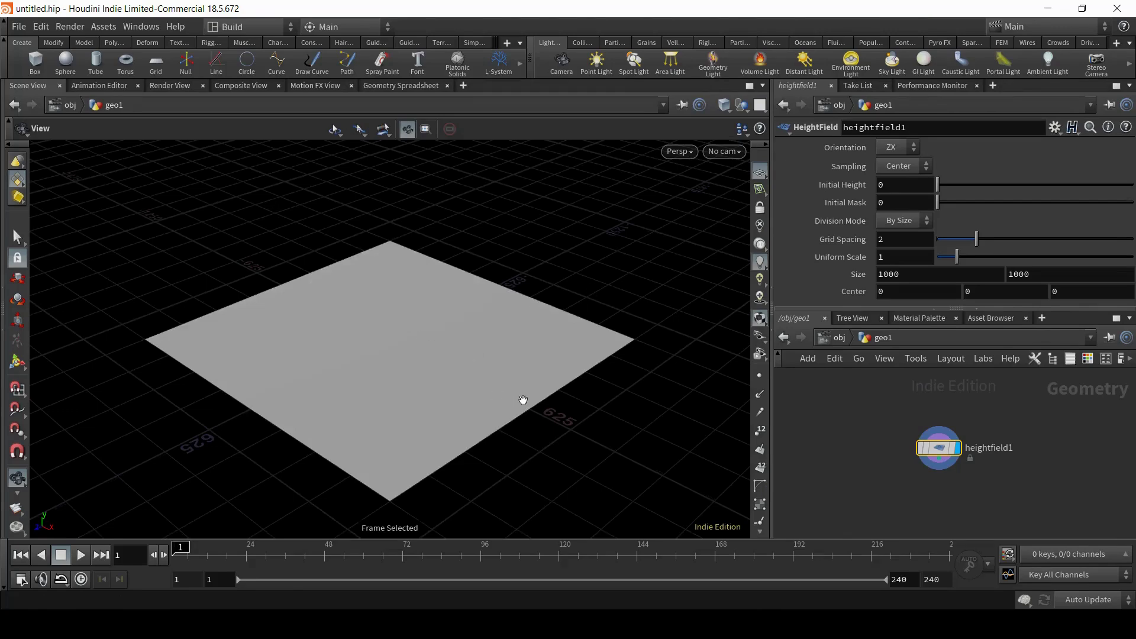
left_click(935, 275)
key("Tab")
Check heightfield1's node info and widen the parameter and network panes
mouse_move(946, 451)
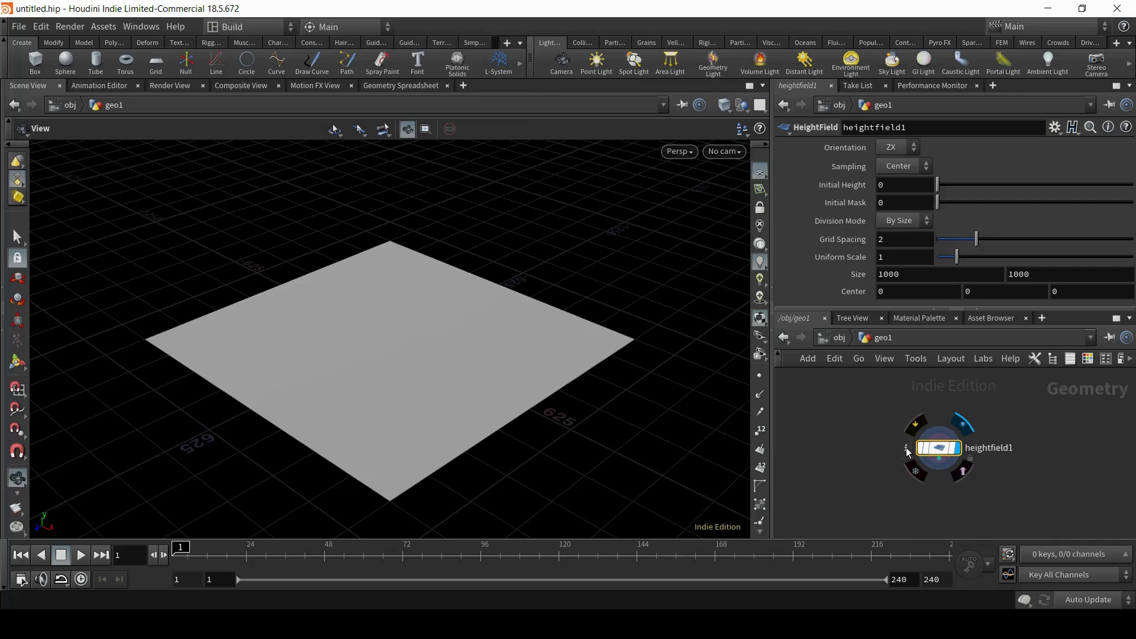
left_click(906, 448)
scroll(888, 268, "down", 1)
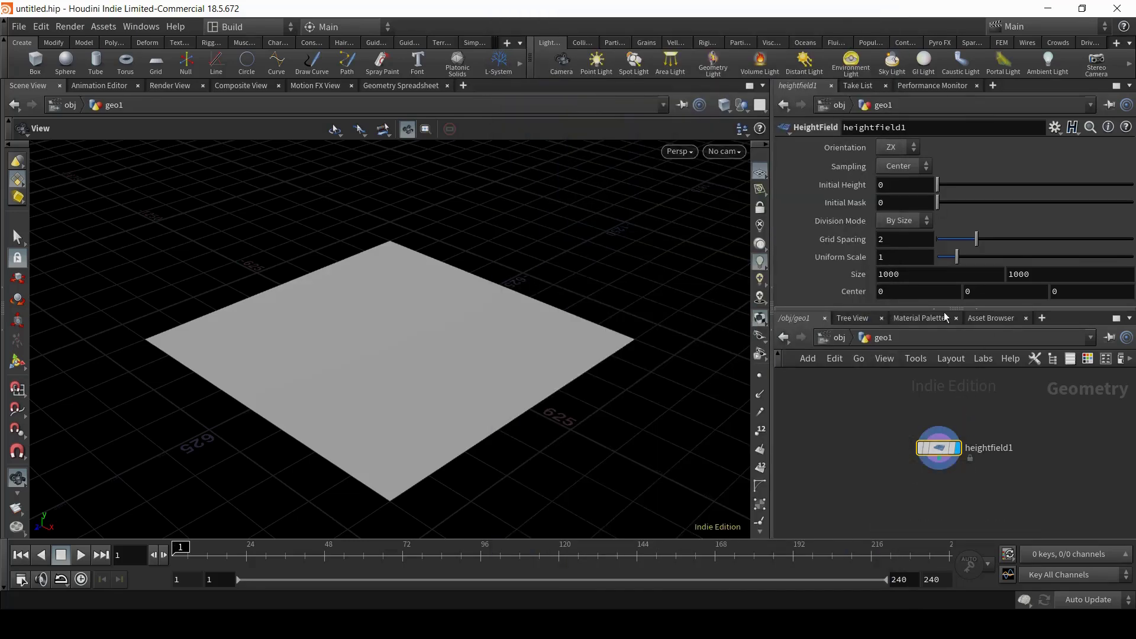
left_click_drag(768, 285, 736, 286)
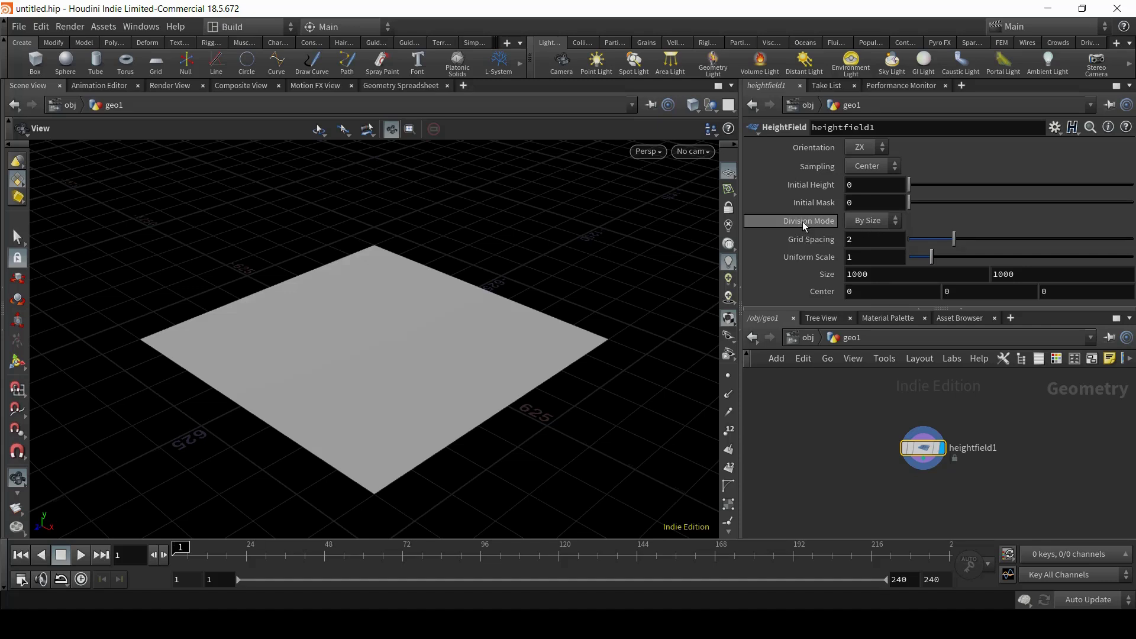
Switch heightfield1's Division Mode from Grid Spacing to By Axis with 500 Grid Samples
left_click(865, 240)
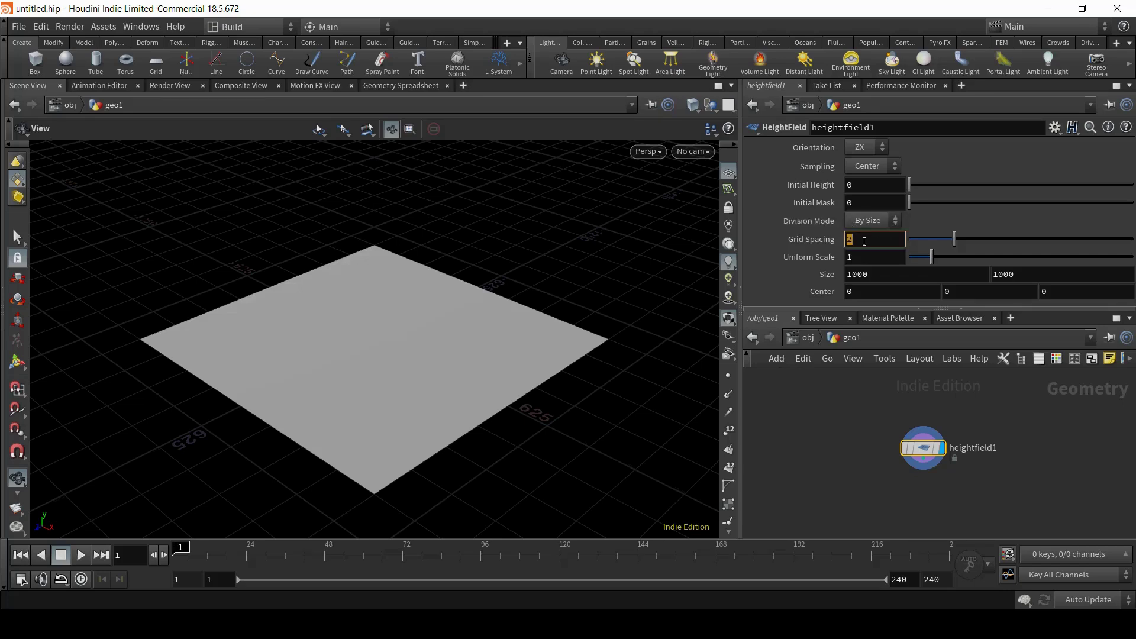
left_click(857, 241)
left_click(878, 223)
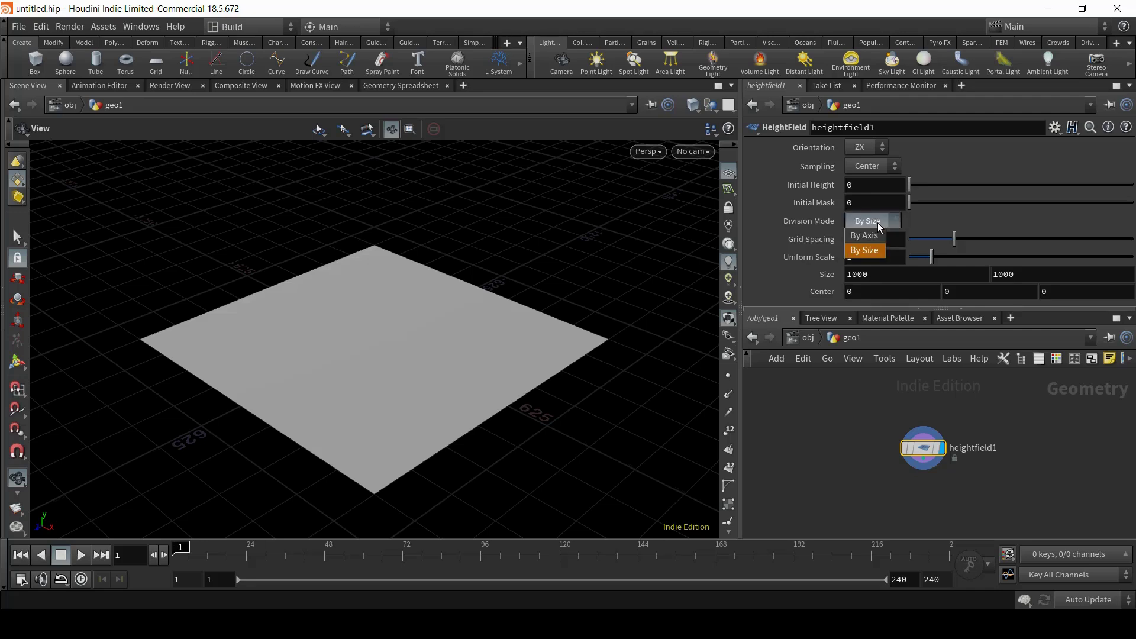
left_click(873, 236)
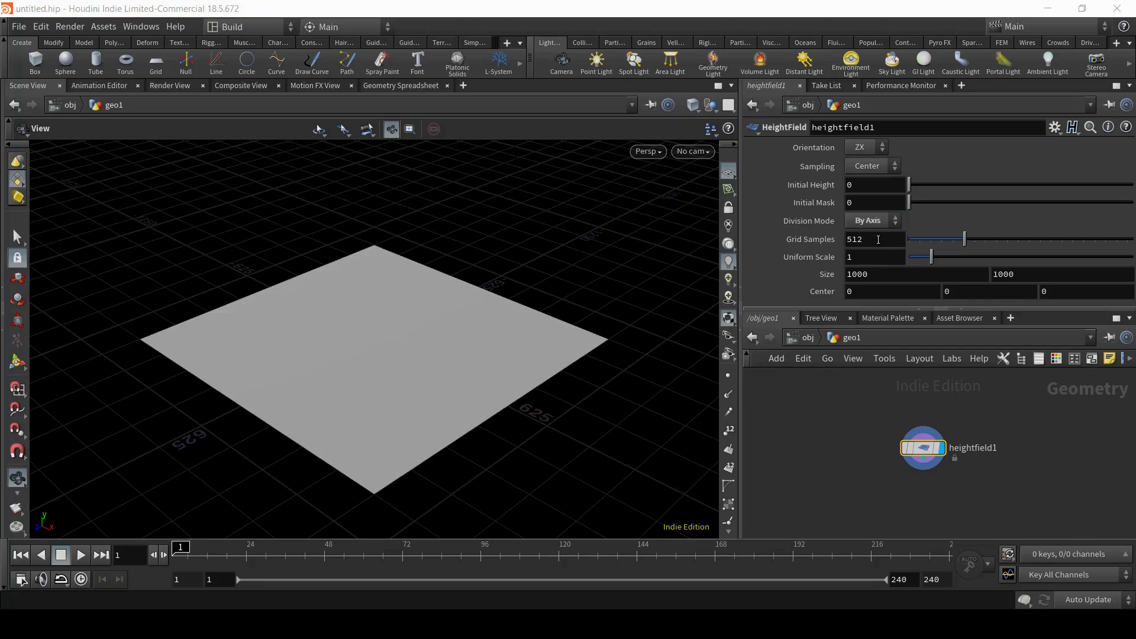
left_click(878, 239)
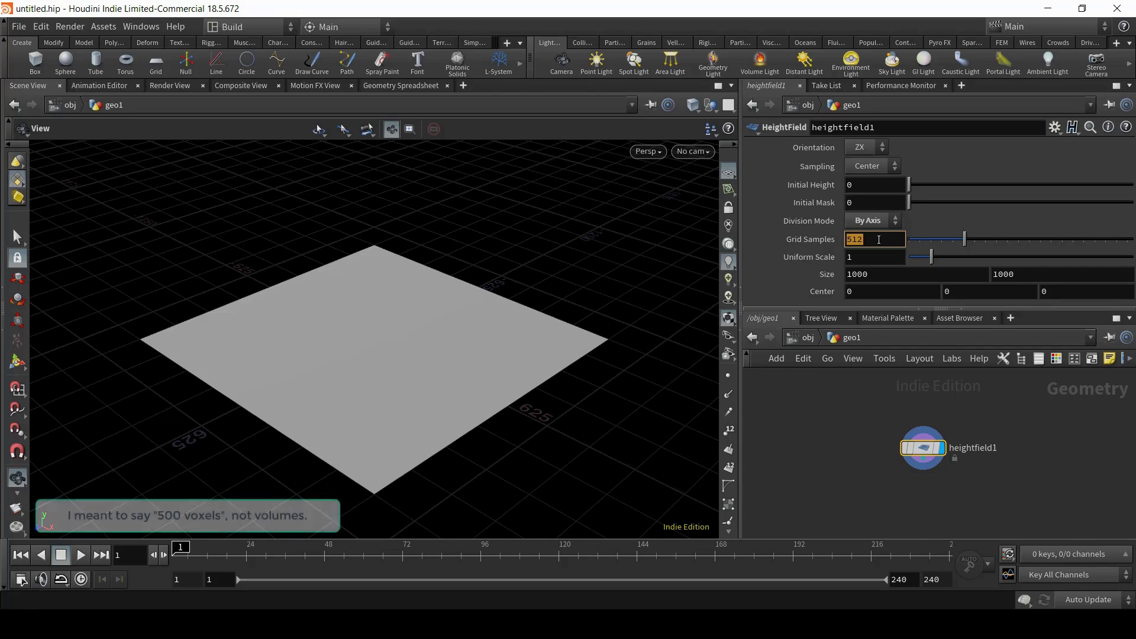
type("500")
key("Return")
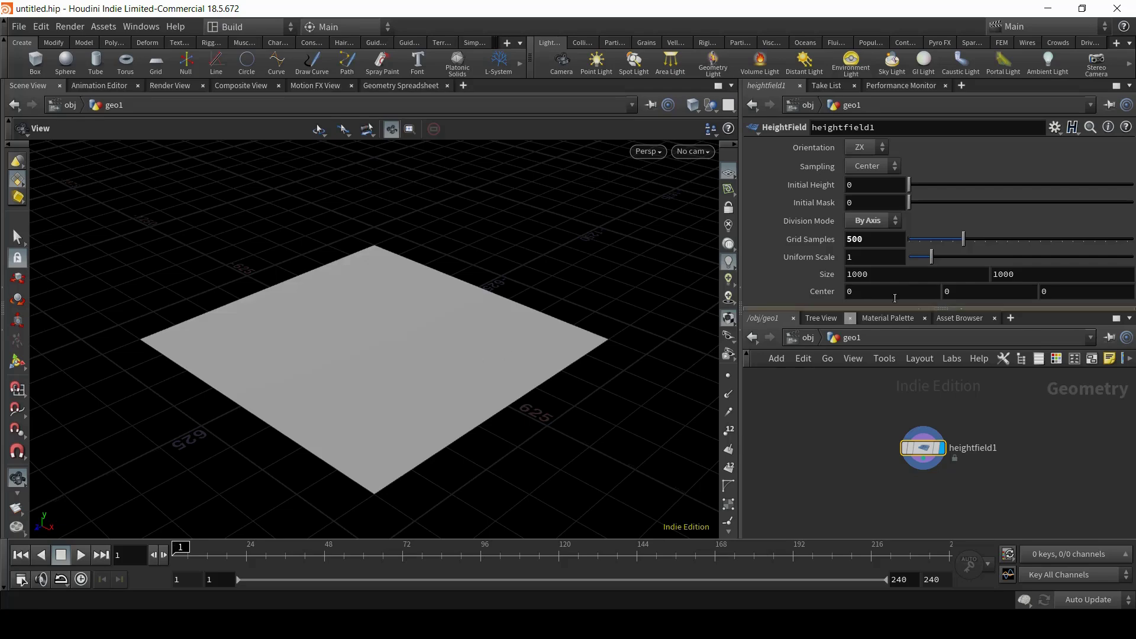
Raise heightfield1's Grid Samples from 500 to 2000 and inspect the flat plane
double_click(879, 245)
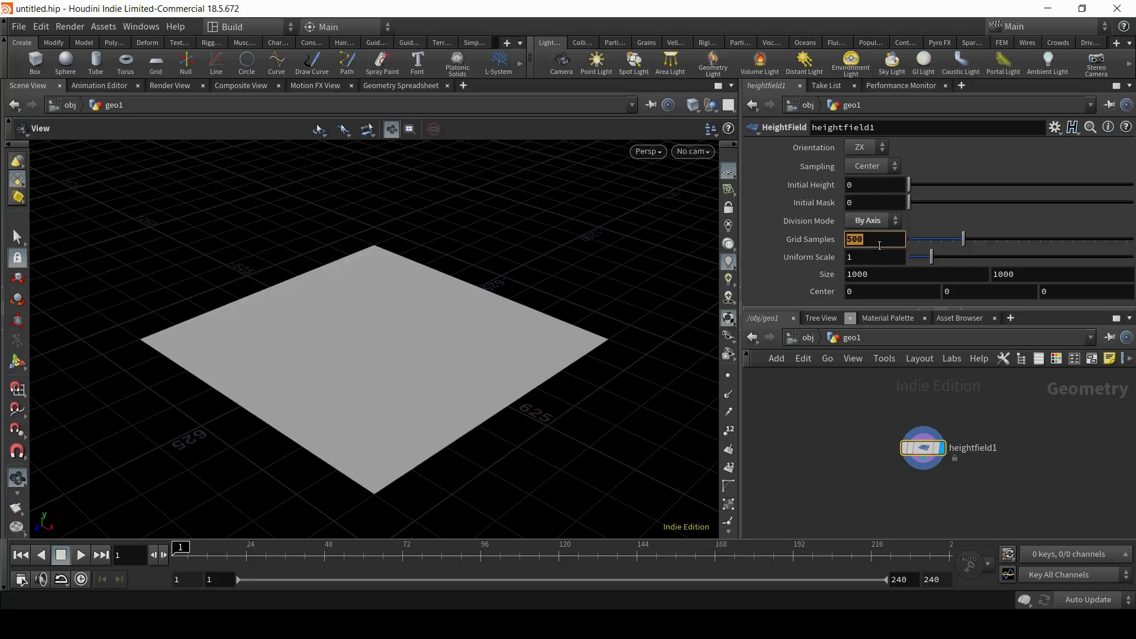
type("2000")
key("Return")
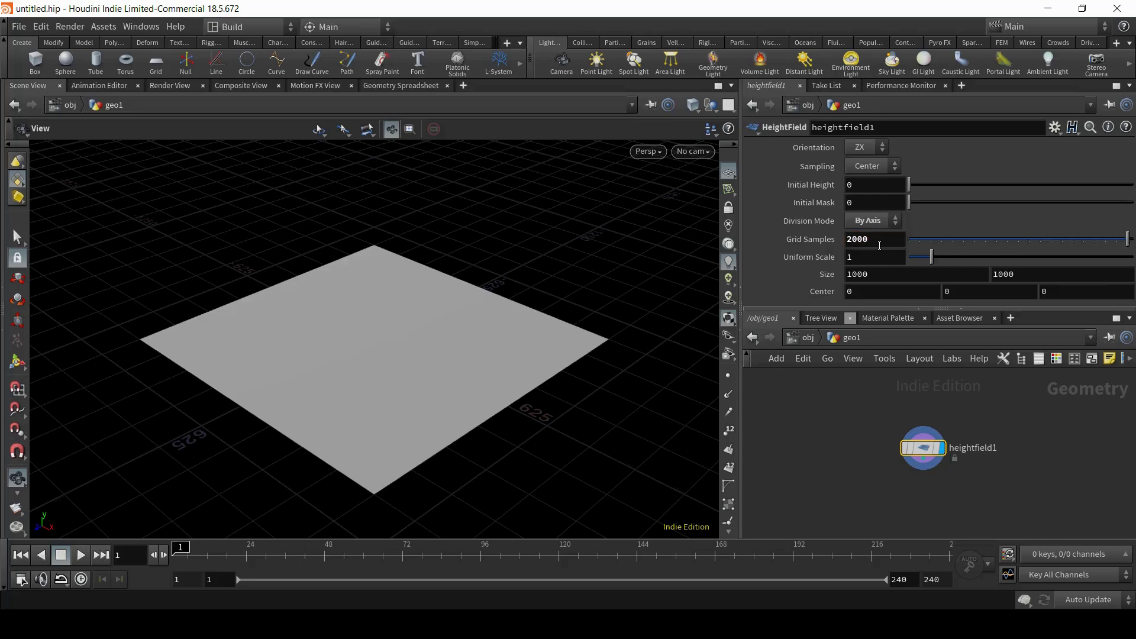
left_click_drag(424, 363, 373, 331)
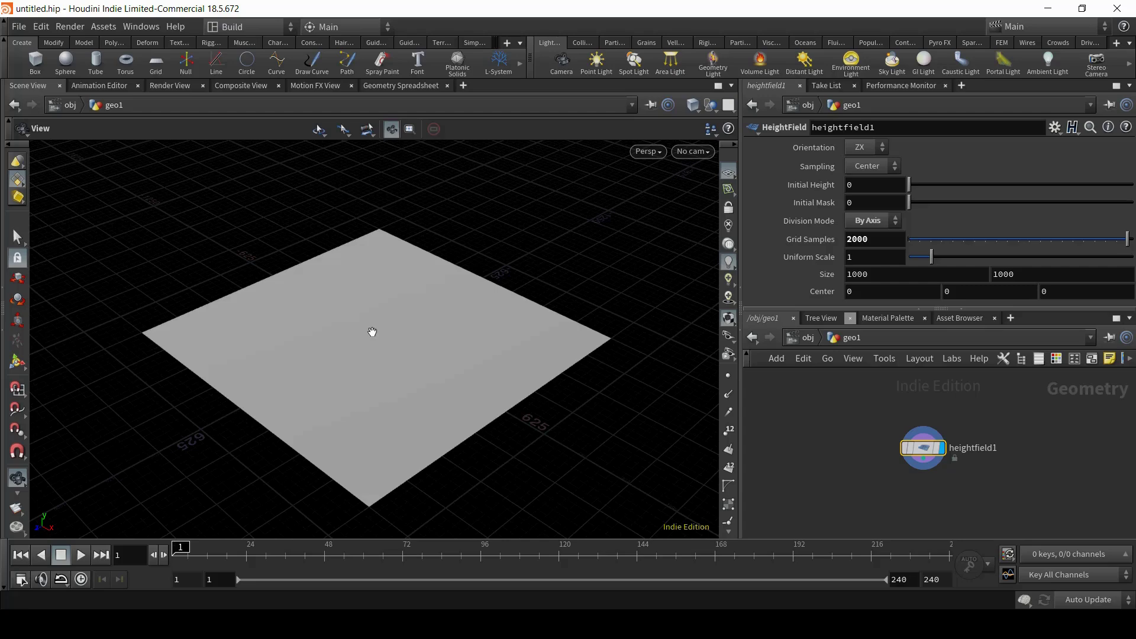
Add a HeightField Noise node below heightfield1 and wire heightfield1 into it
key("Tab")
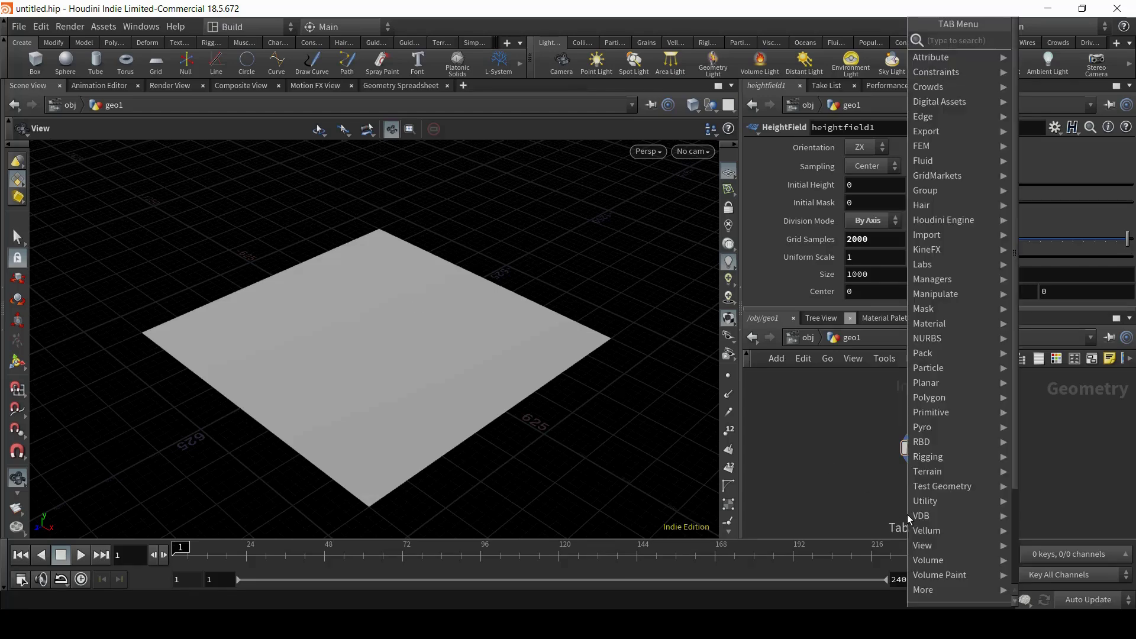
type("hfnoi")
key("Return")
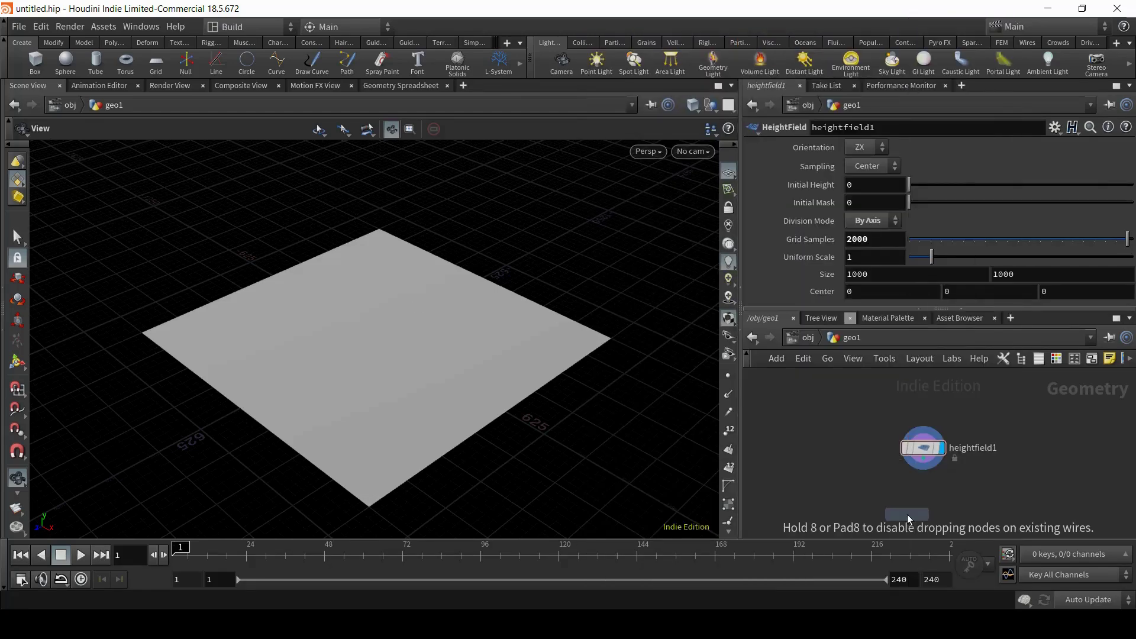
left_click(908, 513)
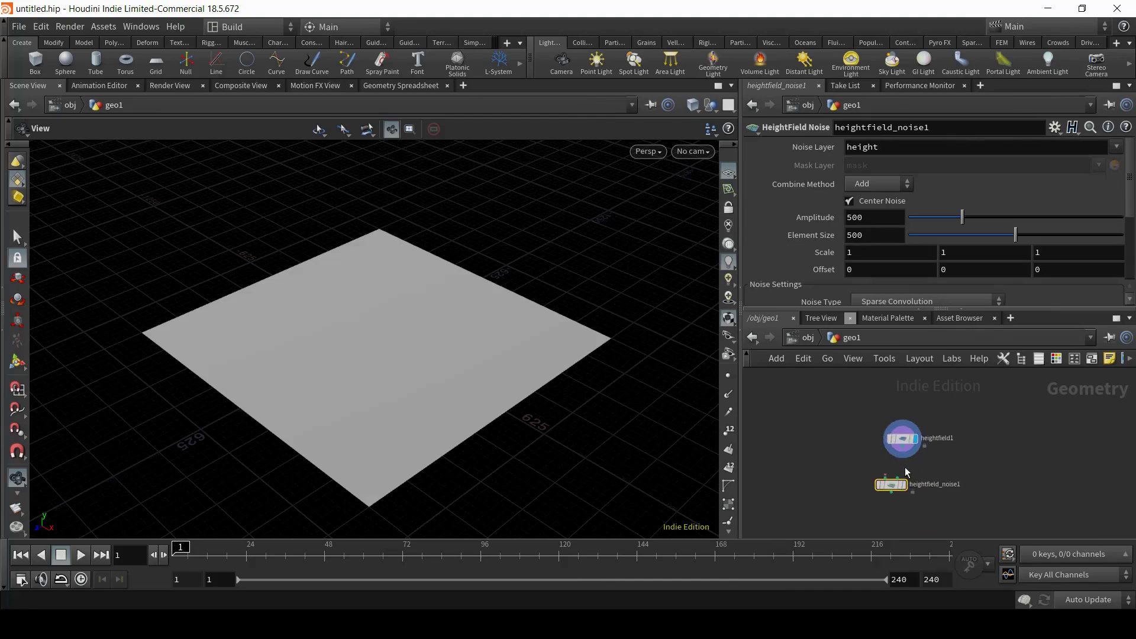
scroll(906, 472, "up", 2)
left_click(900, 439)
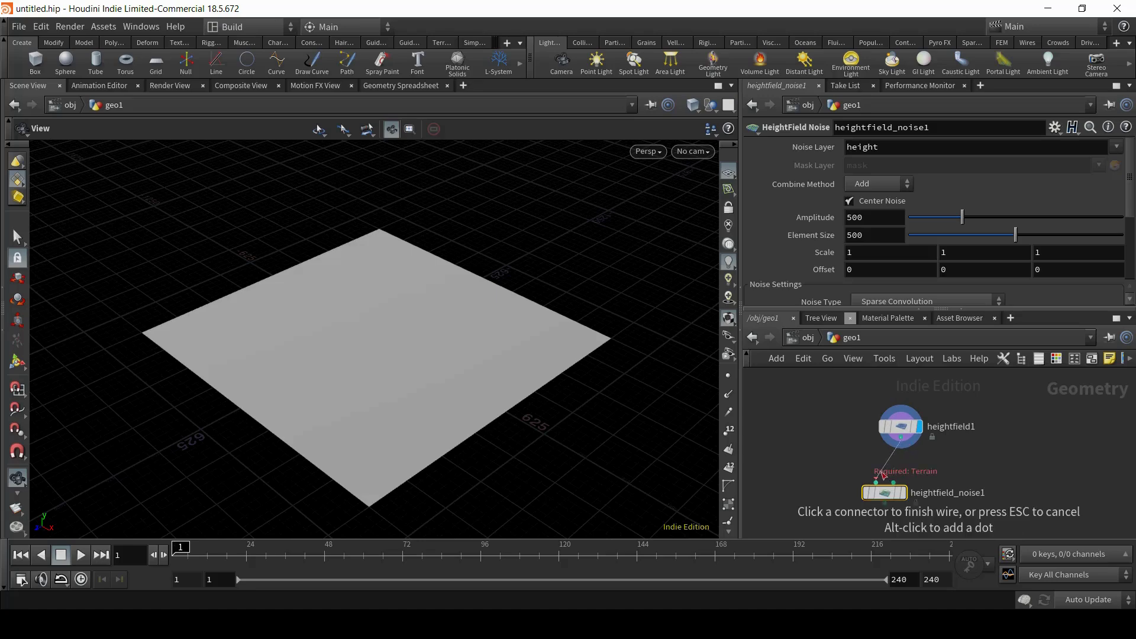
left_click(877, 483)
left_click_drag(893, 491, 904, 482)
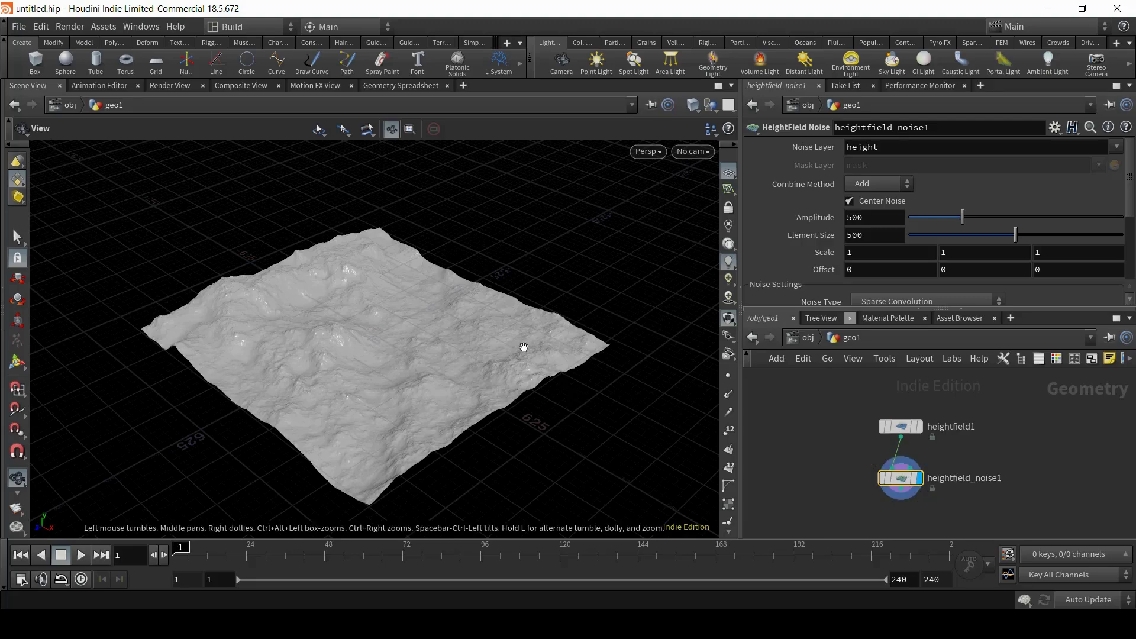
Orbit around the rugged noise terrain and move heightfield_noise1 aside in the network
left_click_drag(520, 347, 437, 324)
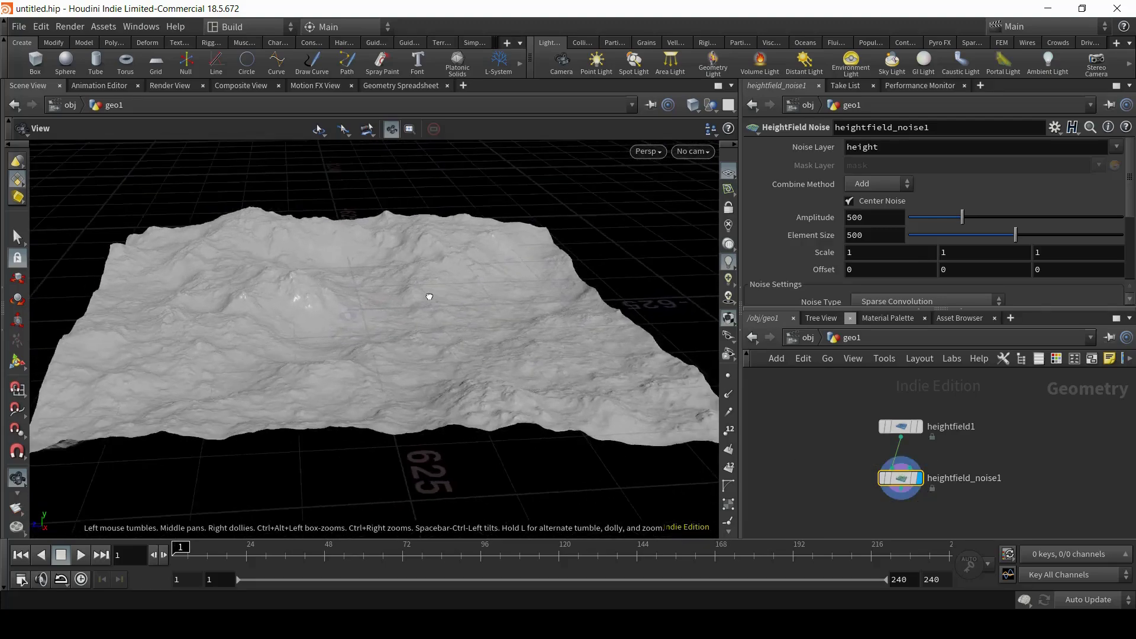
left_click_drag(430, 296, 368, 301)
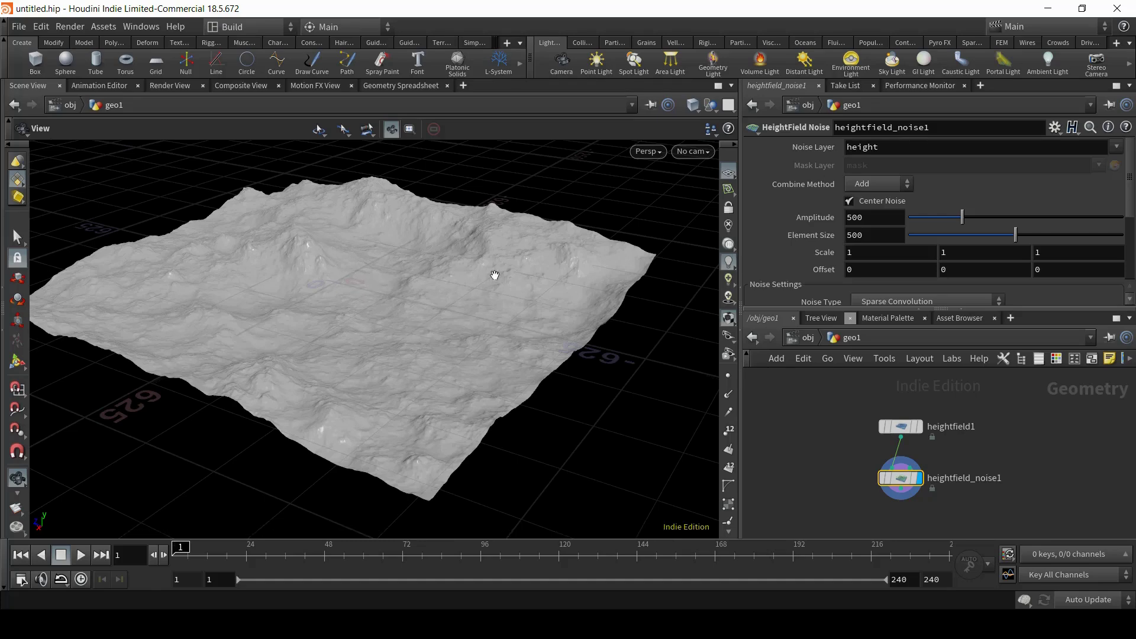
left_click_drag(454, 289, 388, 304)
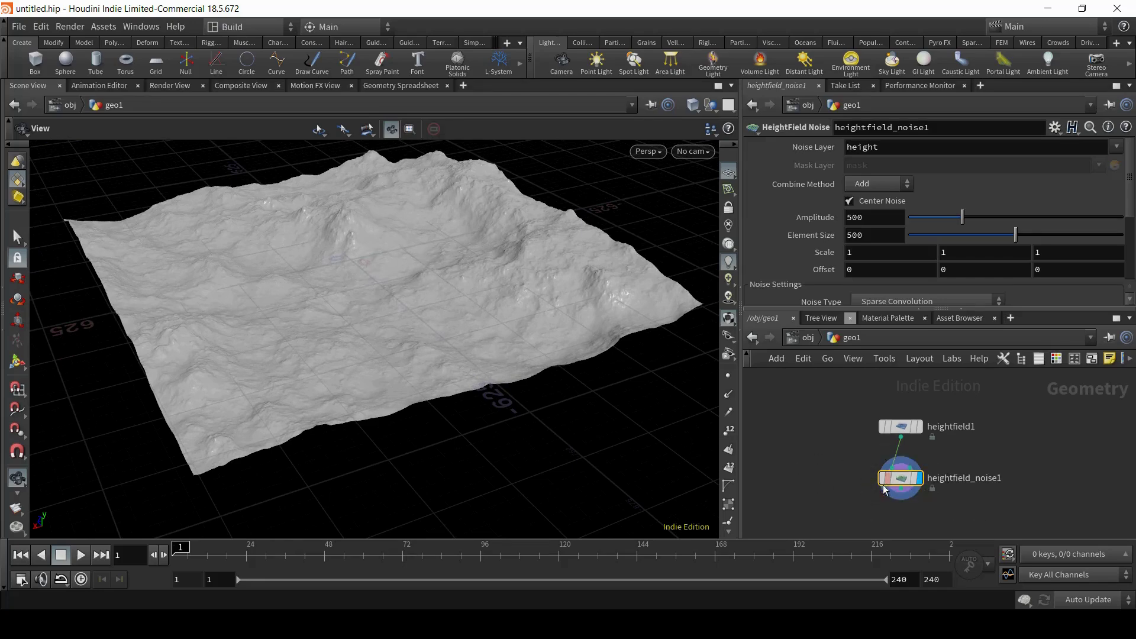
left_click_drag(884, 490, 1021, 490)
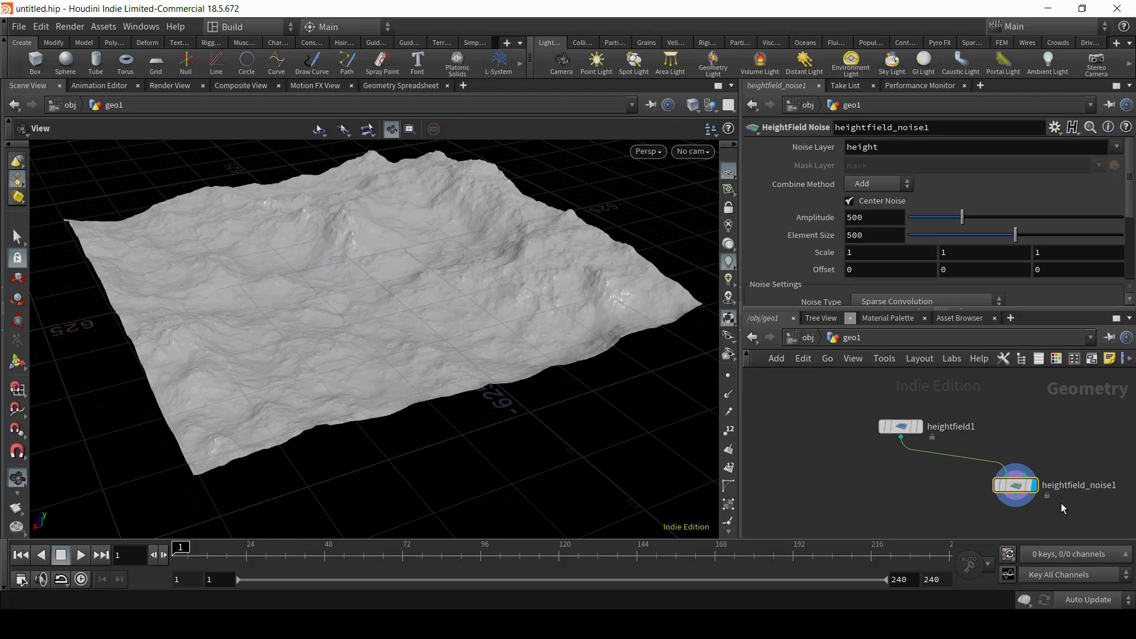
Leave geo1 for /obj, switch to the image networks, and enter img1
left_click(807, 341)
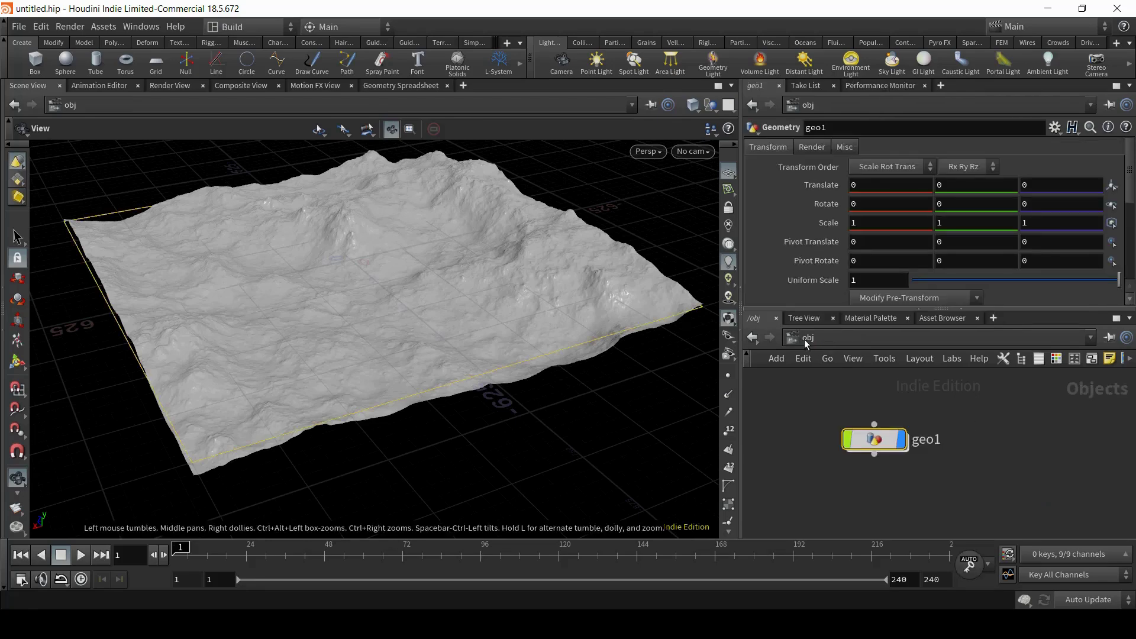
left_click(808, 339)
left_click(858, 386)
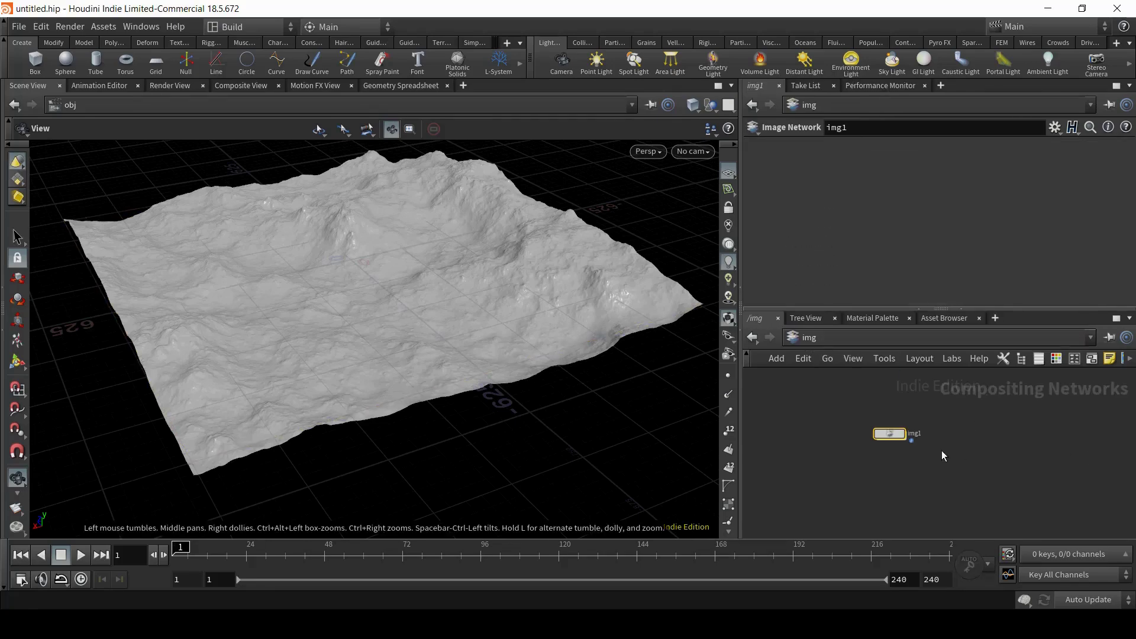
double_click(892, 436)
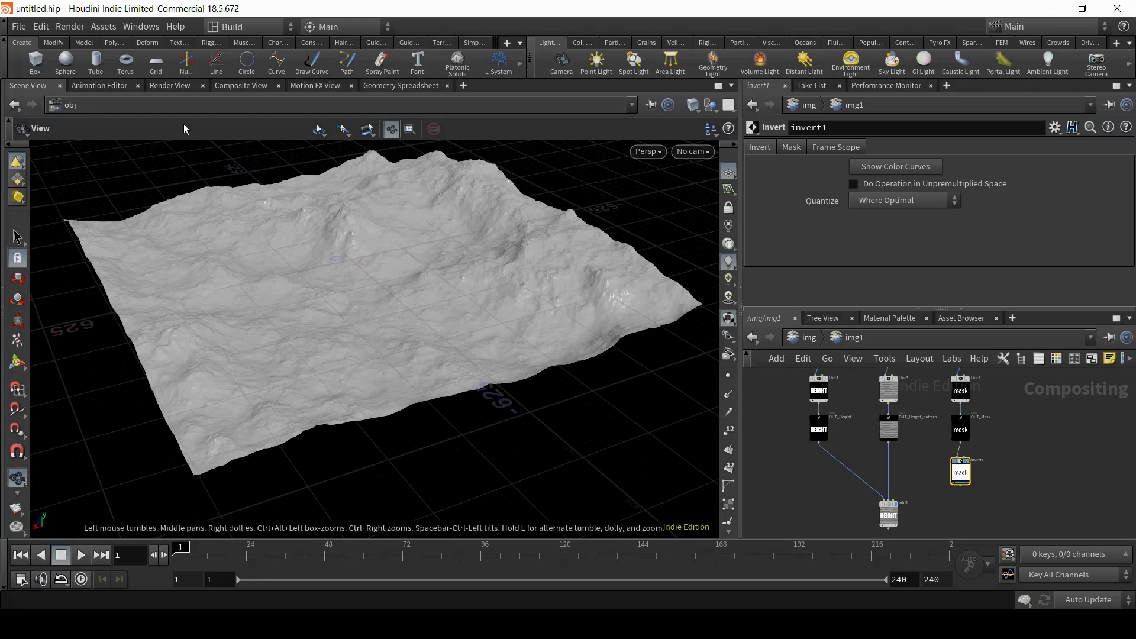
In Composite View, display font1, blur1 and OUT_Height to check the HEIGHT text
left_click(238, 86)
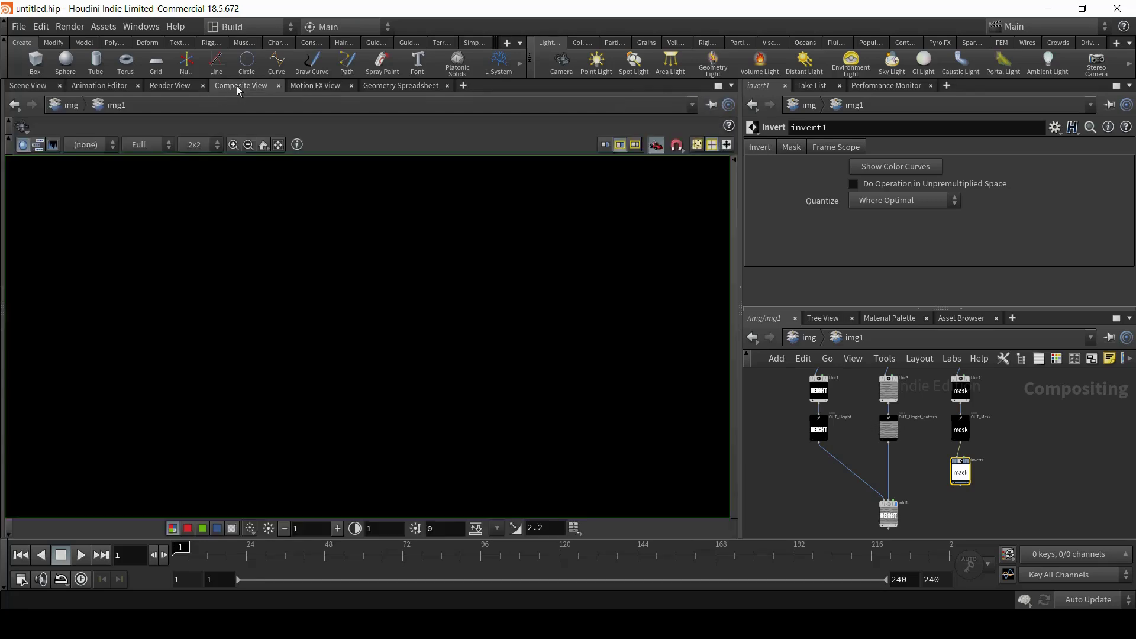
scroll(900, 434, "down", 3)
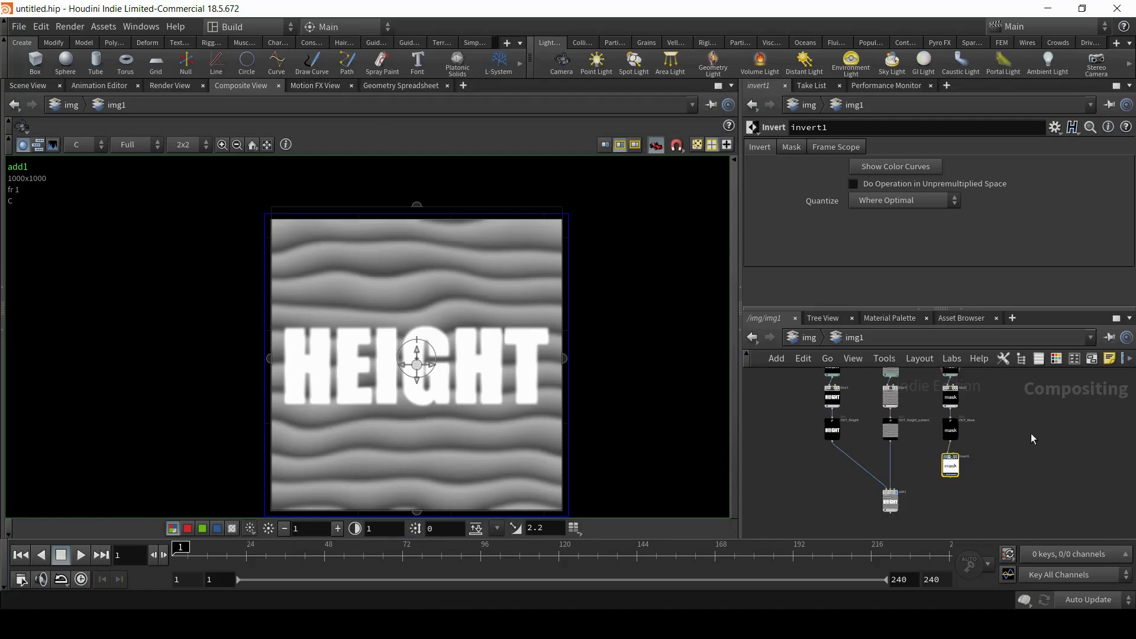
scroll(811, 427, "up", 3)
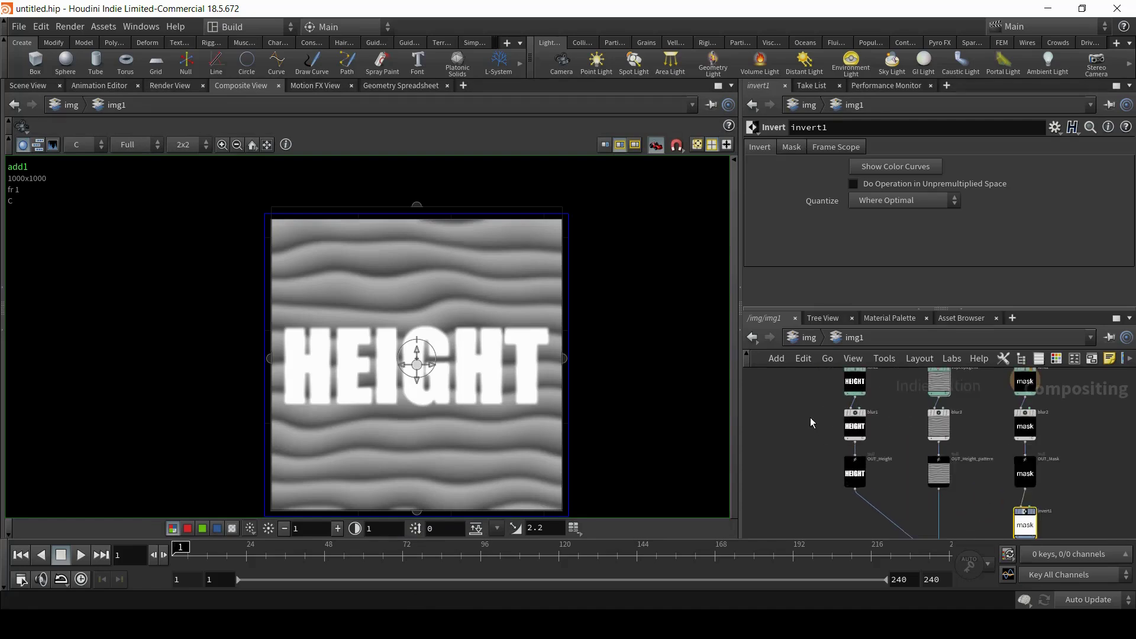
left_click_drag(841, 408, 865, 408)
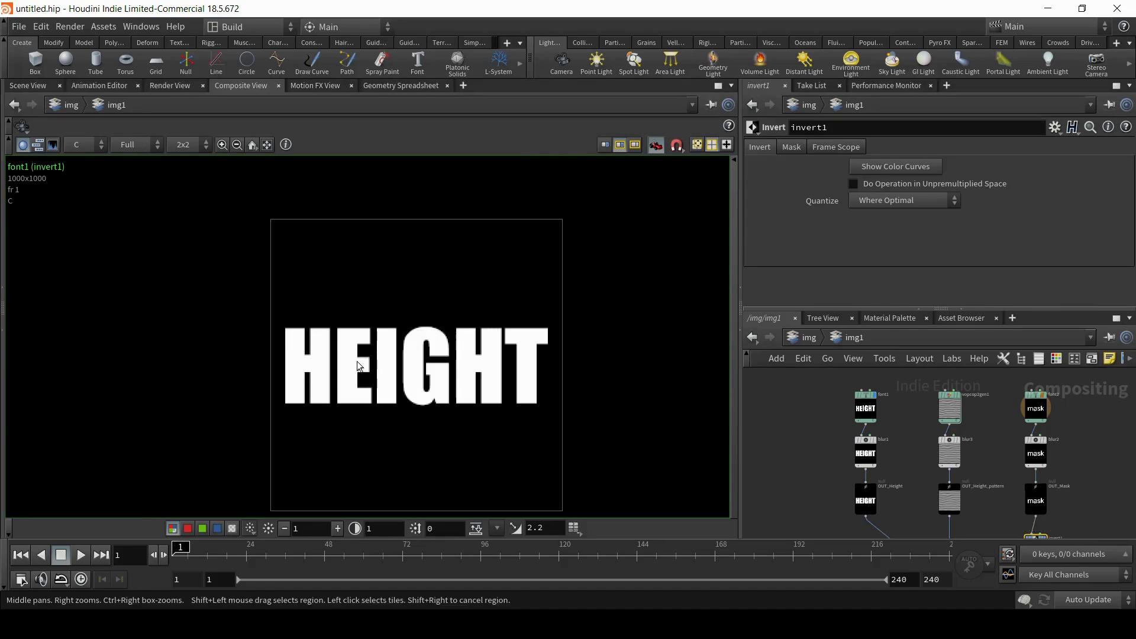
left_click(876, 446)
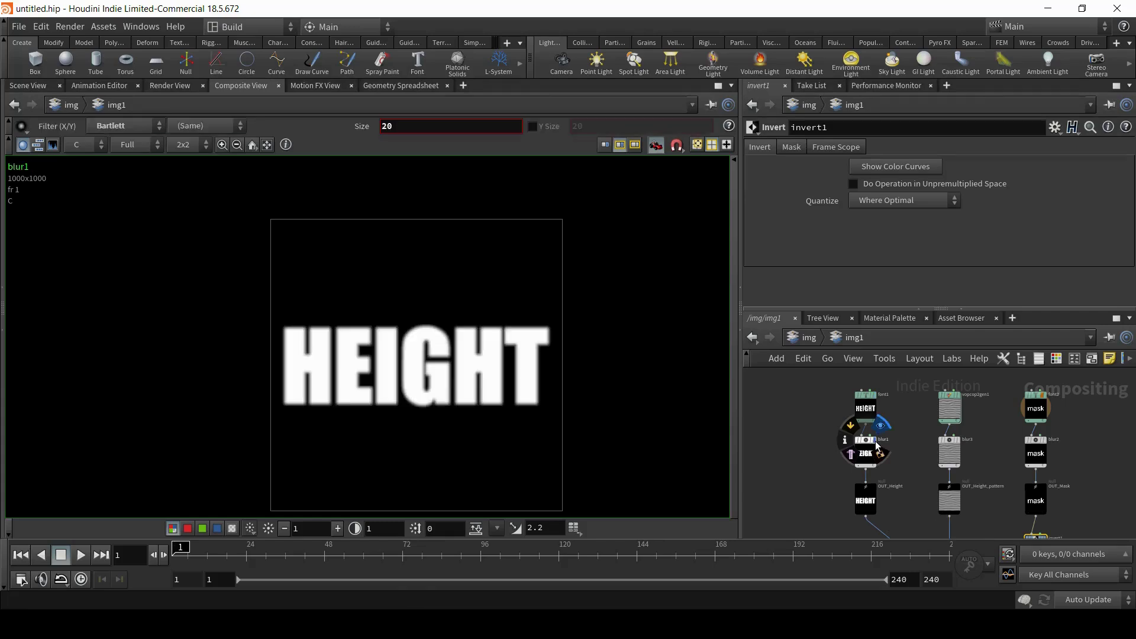
middle_click_drag(806, 500, 878, 435)
scroll(877, 435, "up", 3)
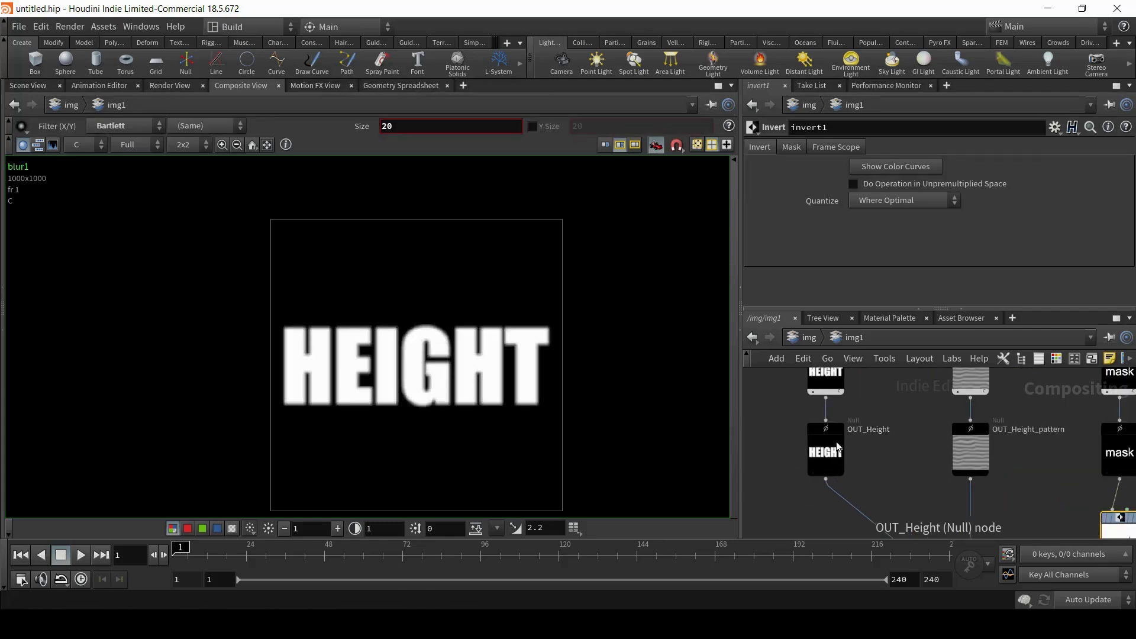
left_click(836, 435)
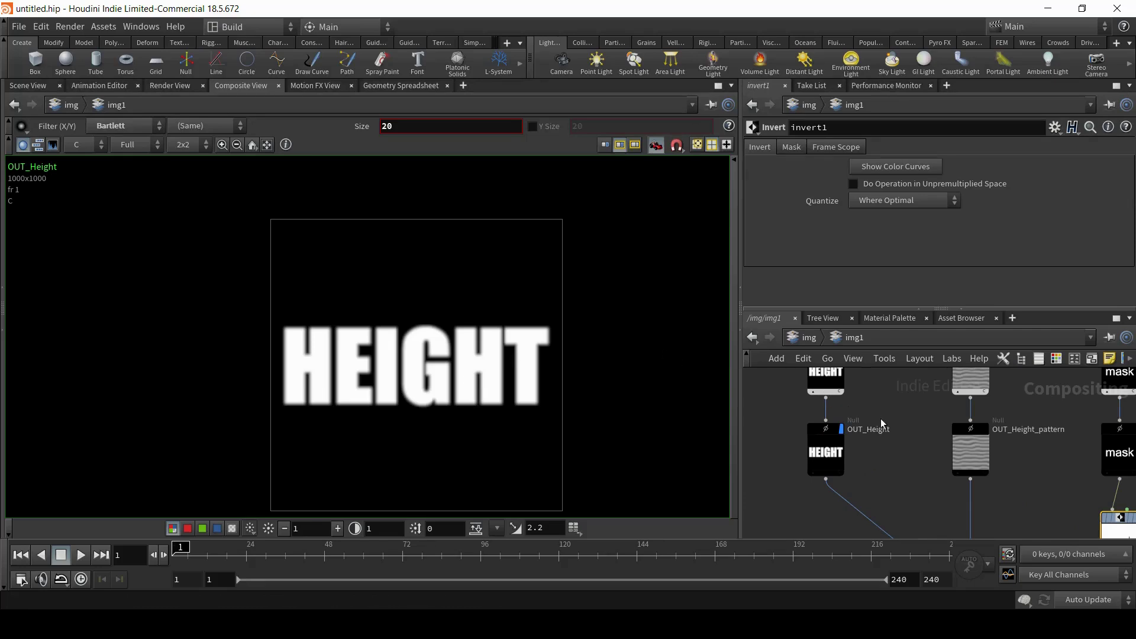
Display vopcop2gen1, blur3, OUT_Height_pattern, then add1 to see text over waves
scroll(880, 418, "down", 3)
middle_click_drag(864, 419, 864, 480)
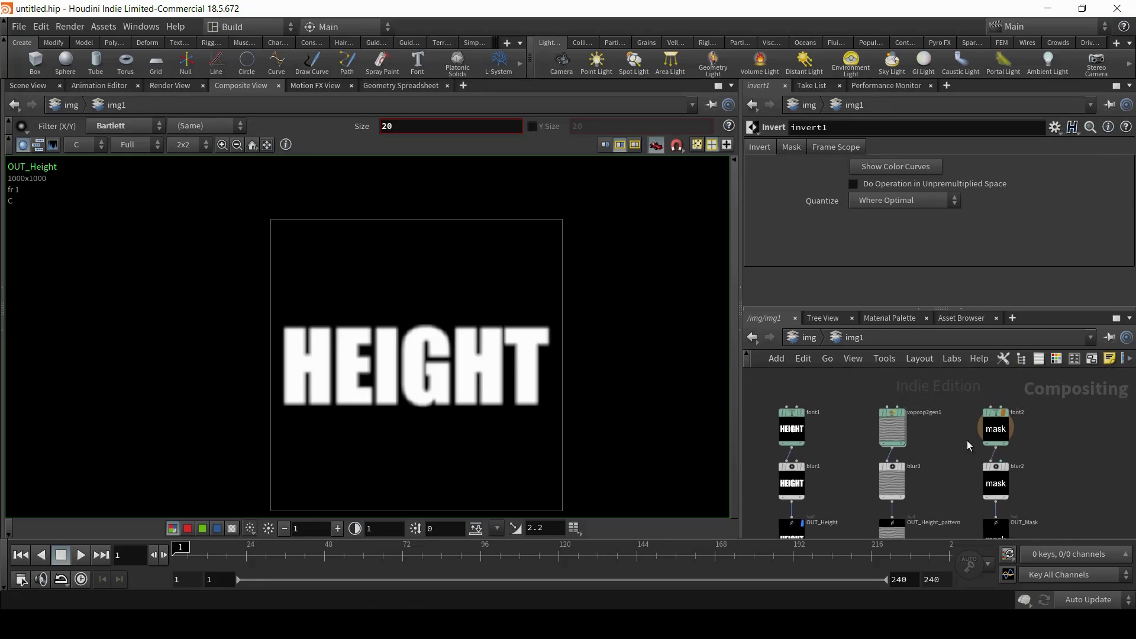
scroll(941, 429, "up", 3)
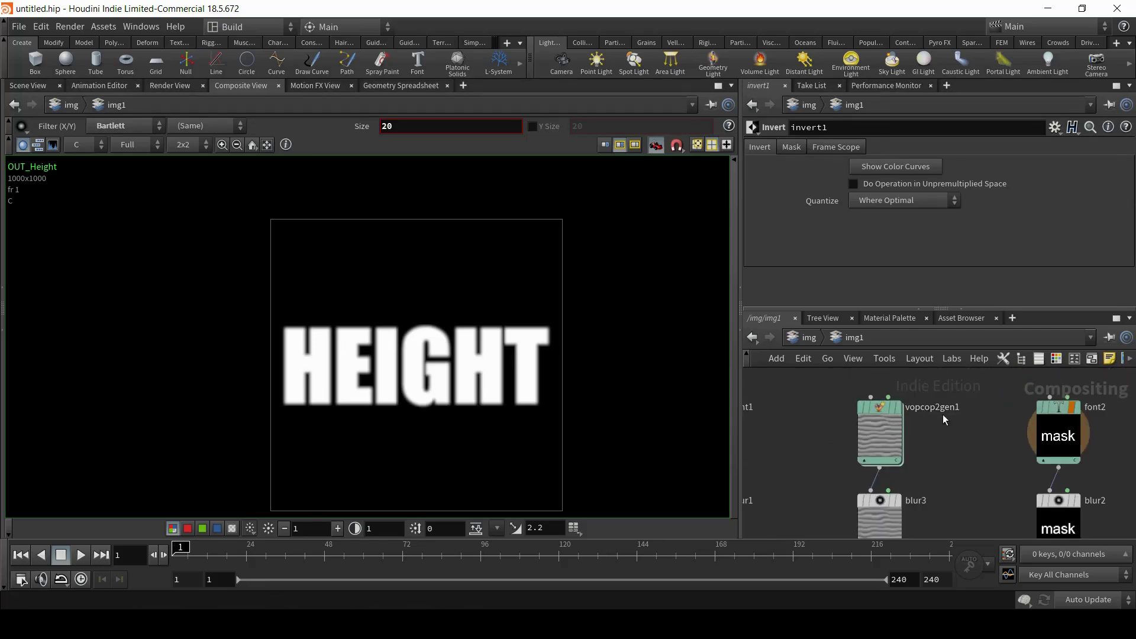
left_click(898, 408)
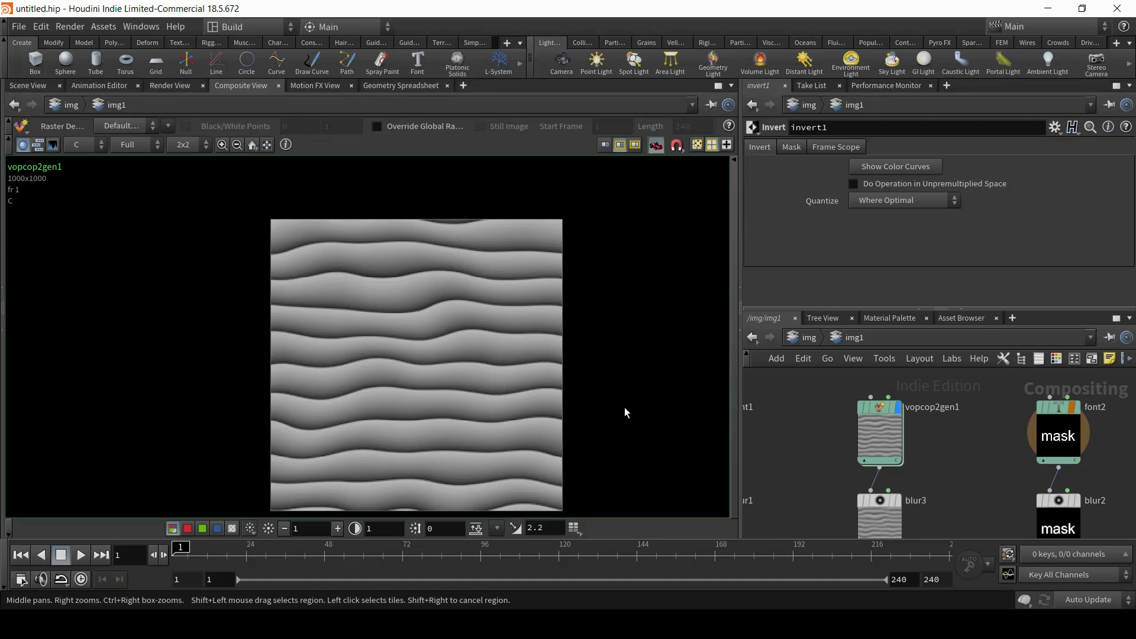
left_click(899, 500)
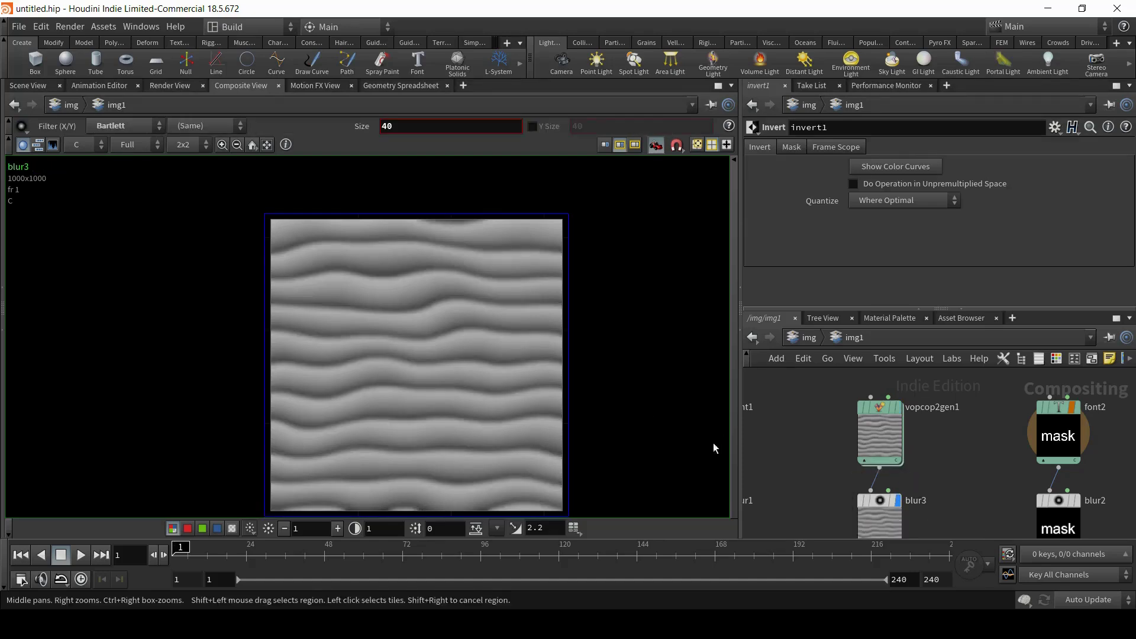
scroll(942, 472, "down", 3)
scroll(923, 480, "up", 3)
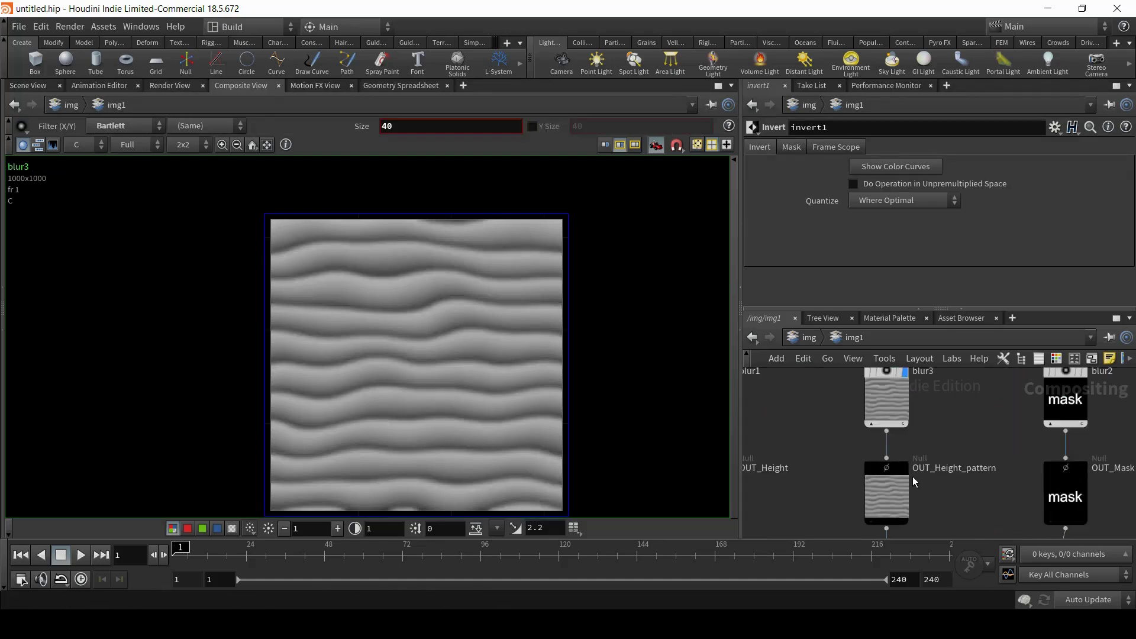
left_click(892, 474)
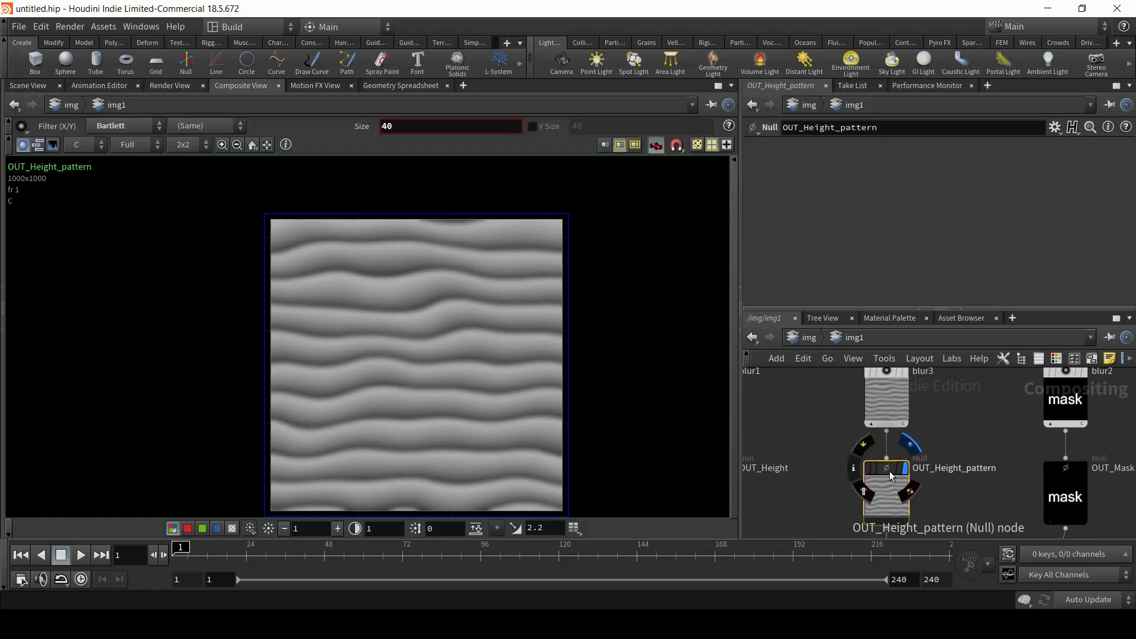
scroll(829, 449, "down", 3)
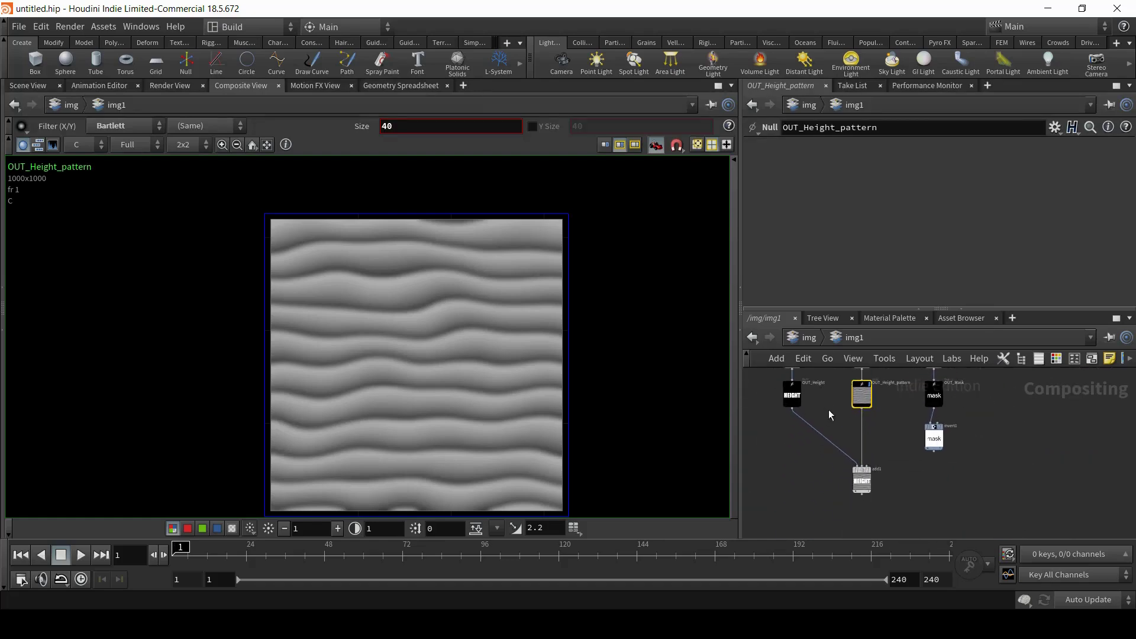
scroll(882, 492, "up", 3)
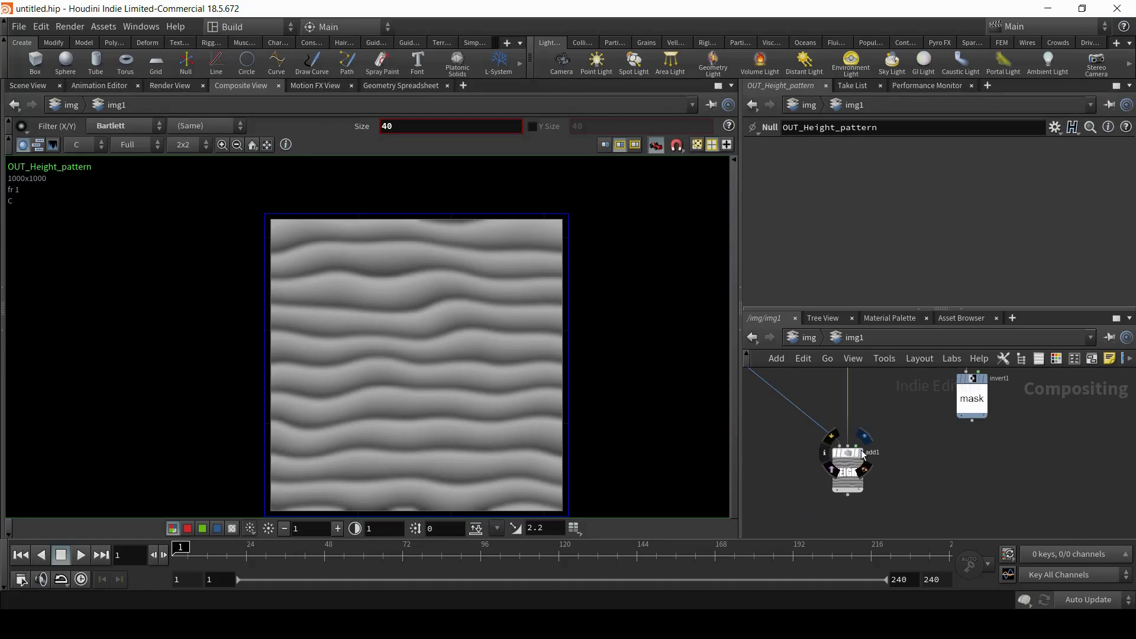
left_click(862, 454)
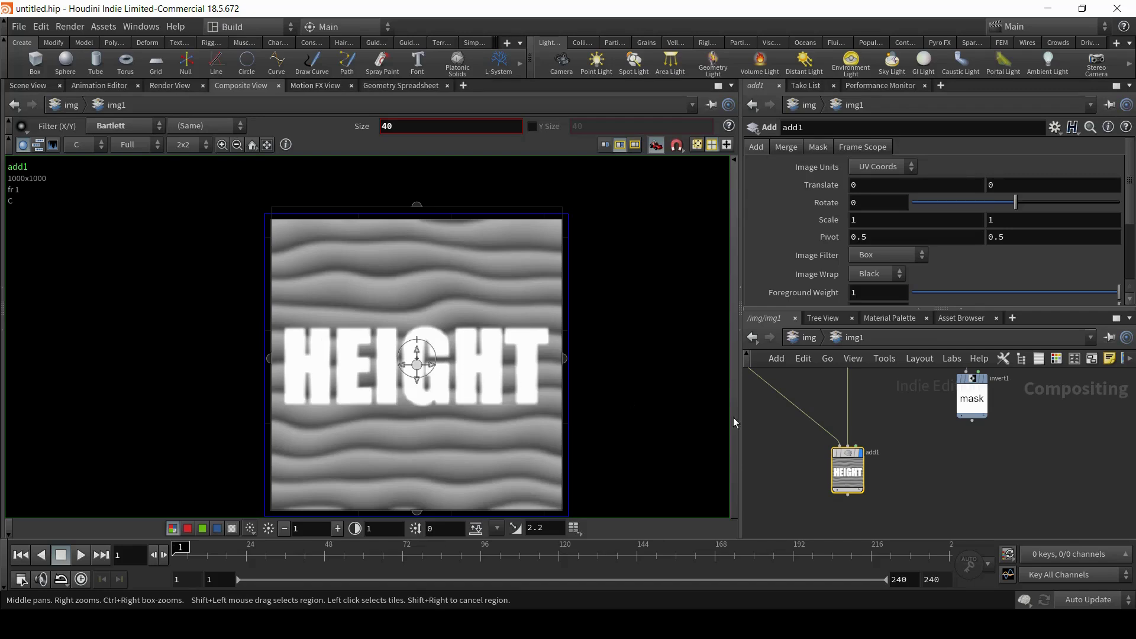
Preview the mask chain: font2, blur2, OUT_Mask and the inverted result from invert1
scroll(918, 439, "up", 3)
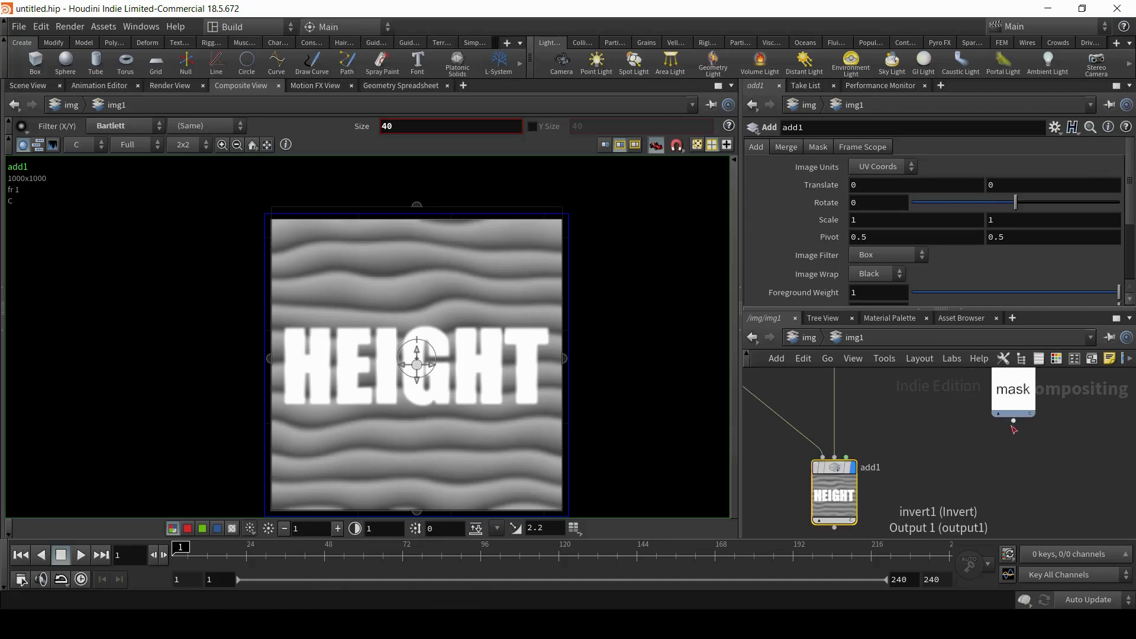
scroll(981, 442, "down", 4)
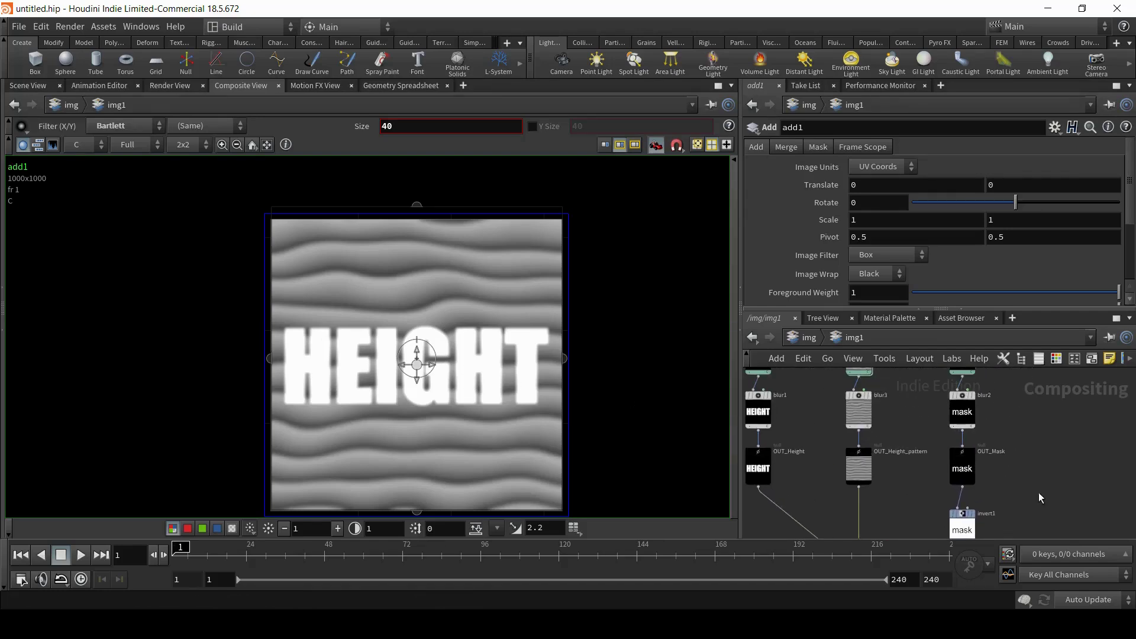
scroll(974, 424, "up", 3)
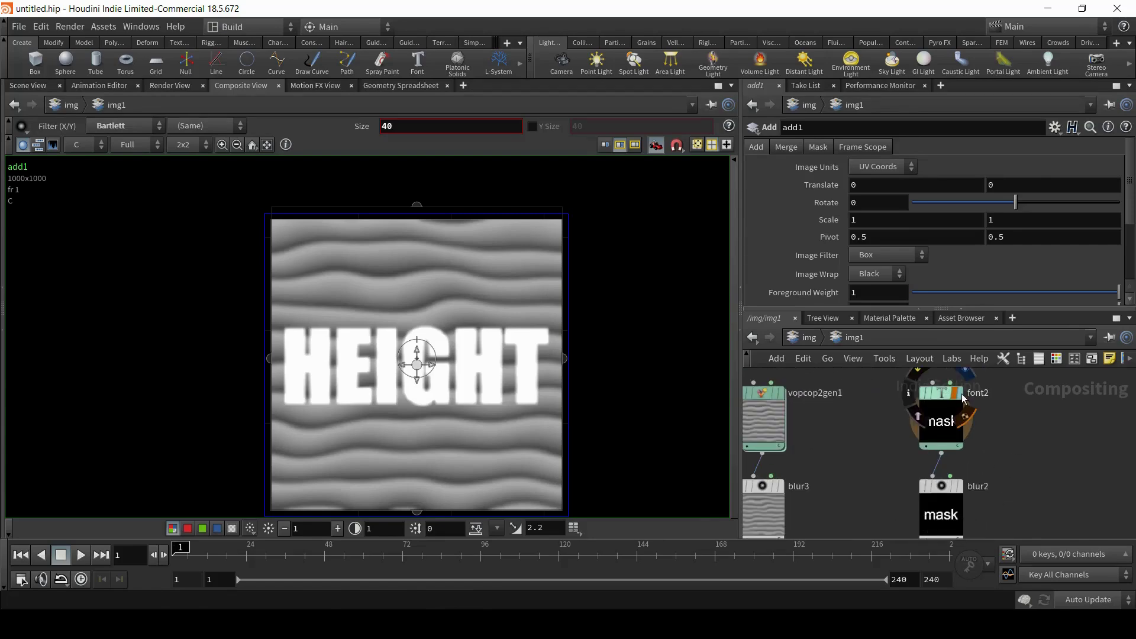
left_click(961, 395)
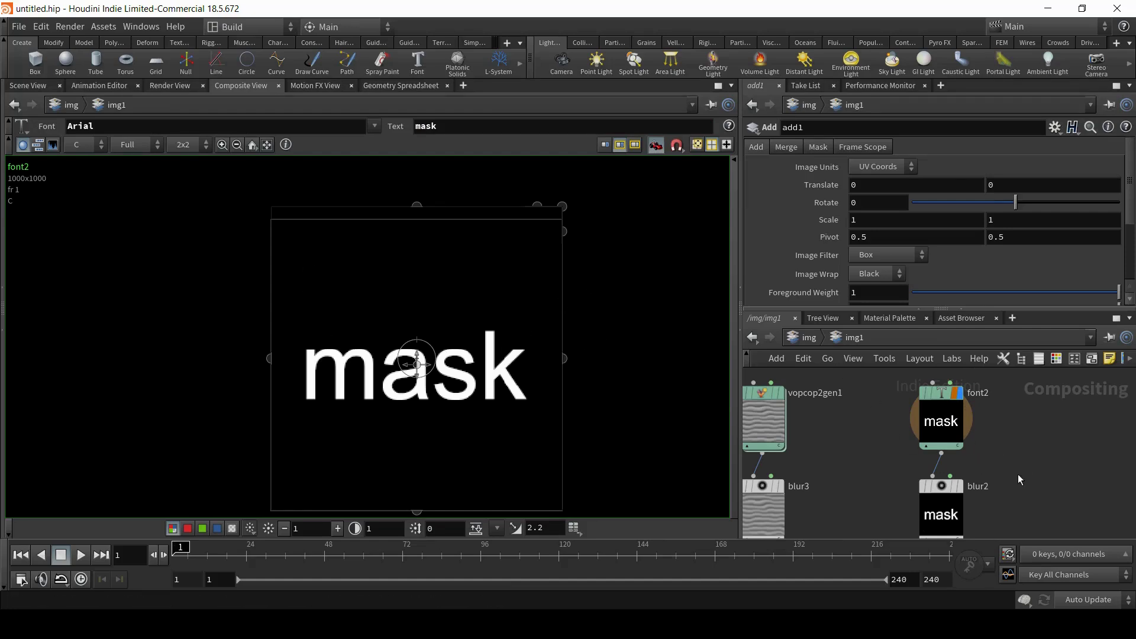
left_click(959, 488)
scroll(1020, 506, "down", 3)
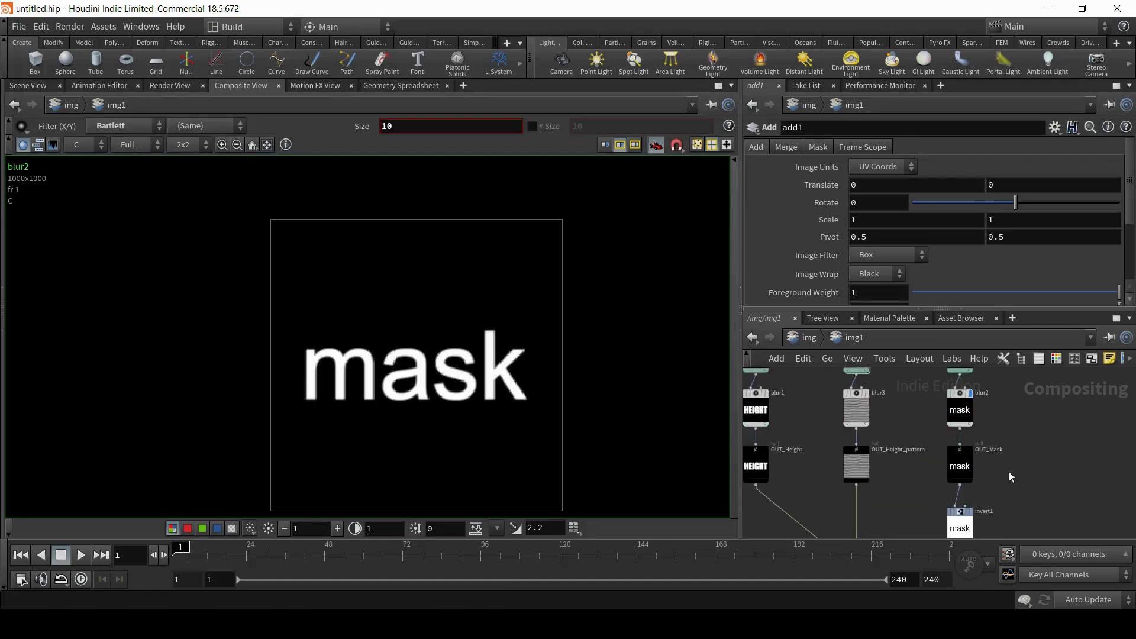
scroll(1006, 477, "up", 4)
left_click(940, 436)
scroll(1015, 506, "down", 3)
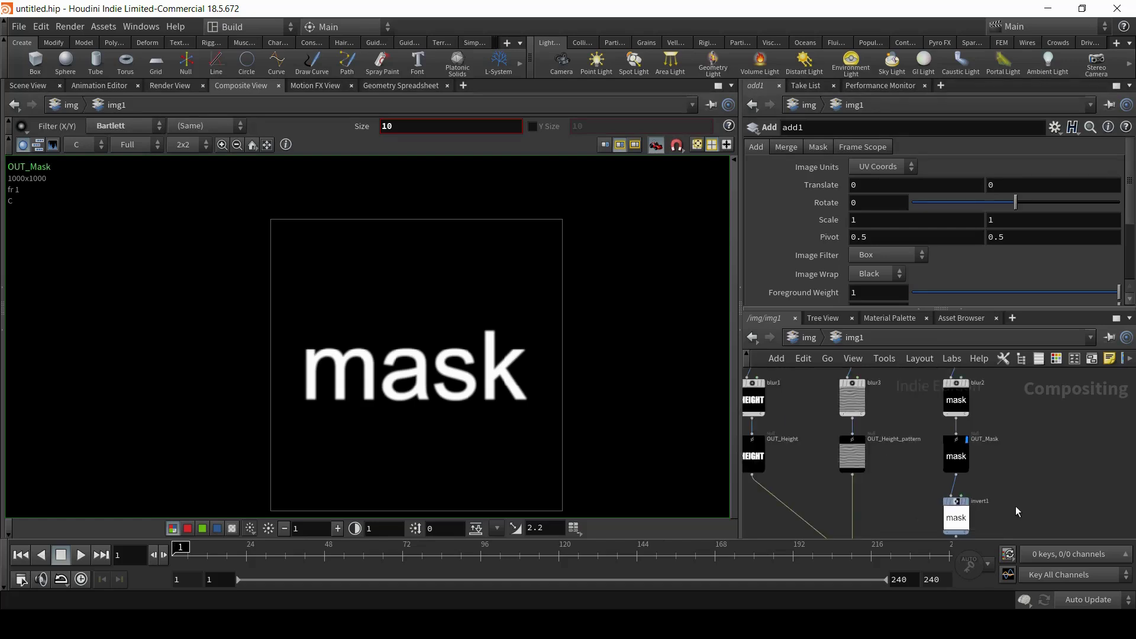
middle_click_drag(1016, 506, 1016, 436)
scroll(1014, 445, "up", 3)
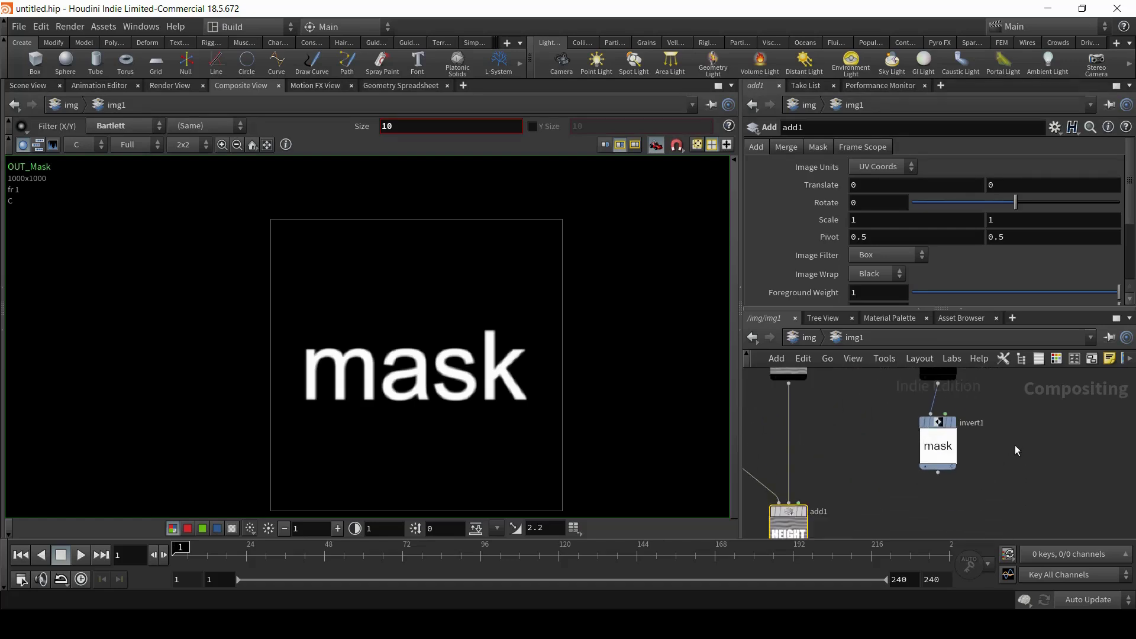
left_click(953, 423)
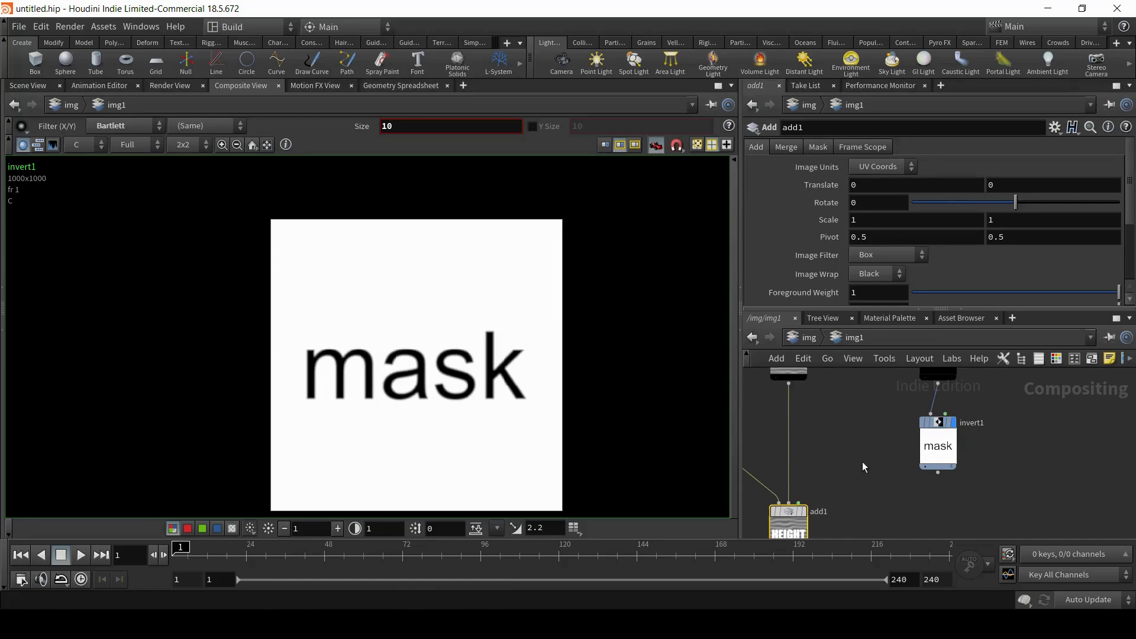
Wire invert1 into add1's second input and display add1
scroll(858, 462, "down", 2)
middle_click_drag(855, 463, 900, 432)
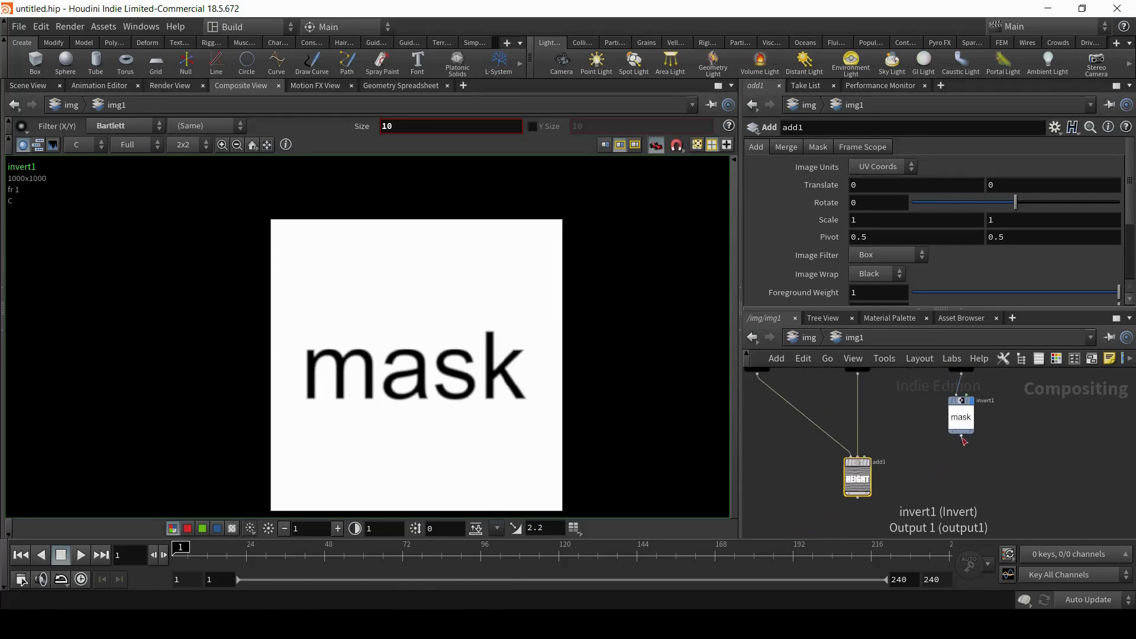
left_click_drag(962, 439, 870, 468)
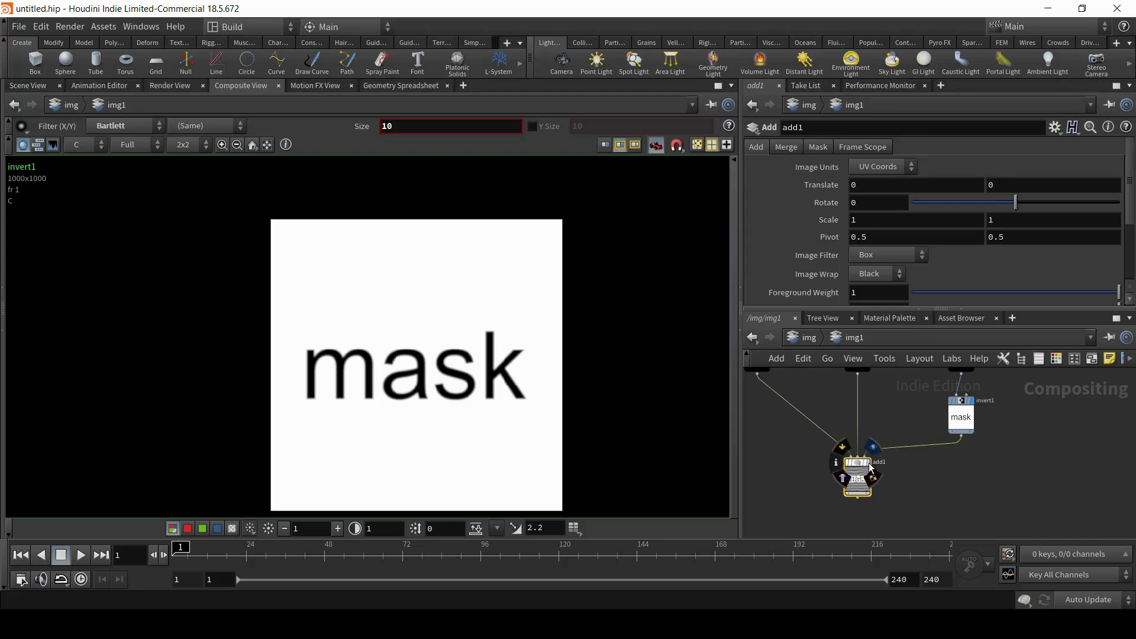
left_click(873, 474)
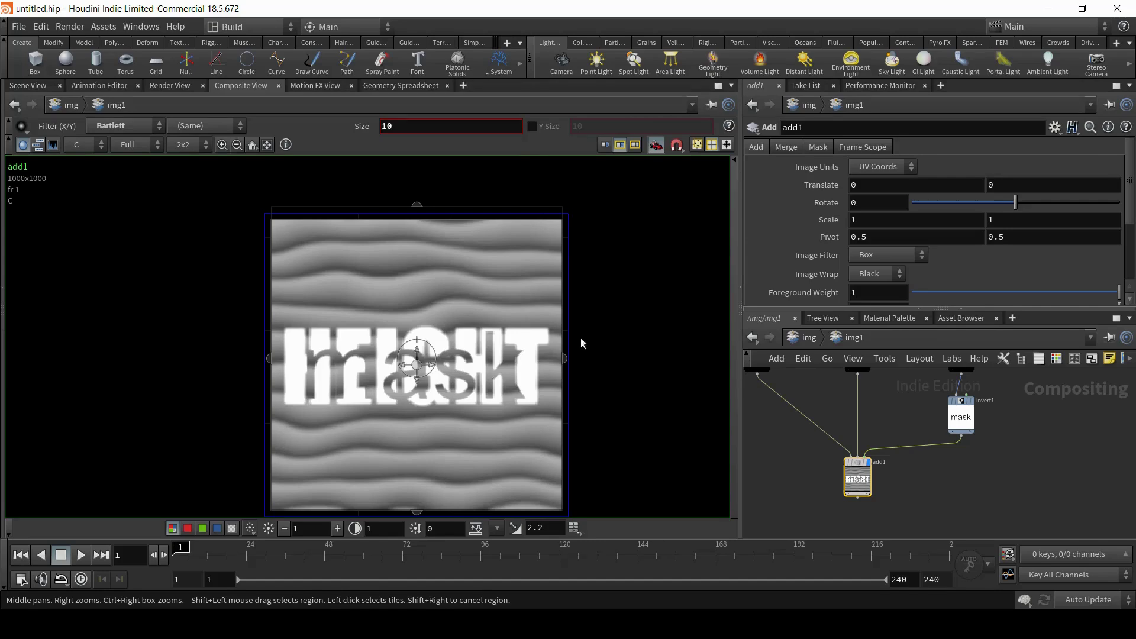
Bypass invert1, preview its un-inverted mask, then display and select add1
mouse_move(953, 392)
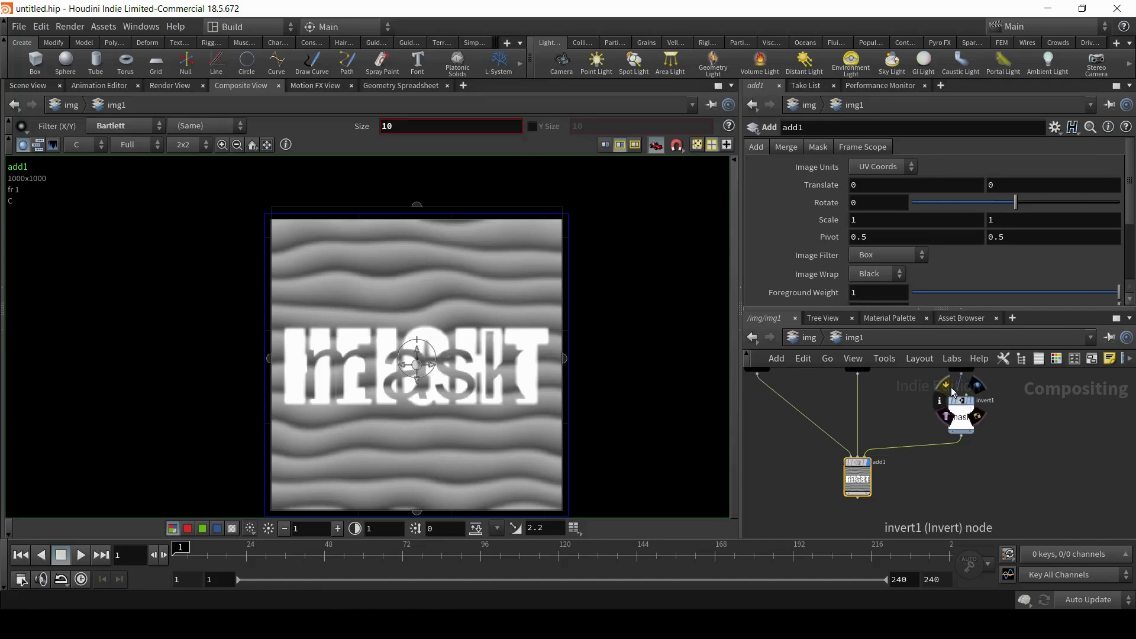
left_click(948, 387)
left_click(960, 409)
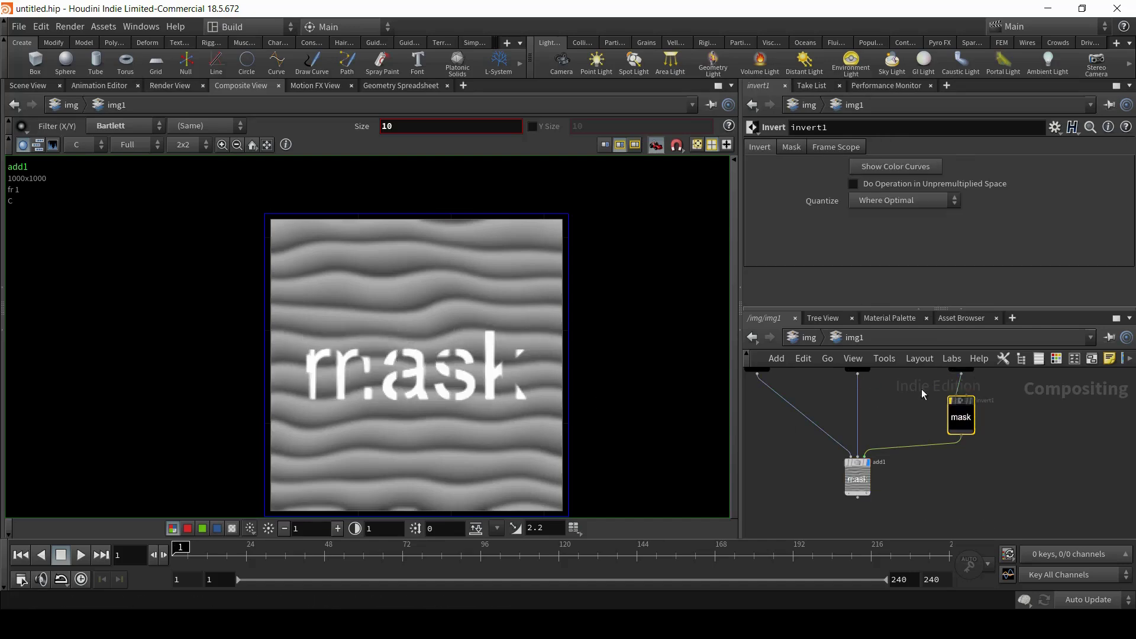
left_click(971, 400)
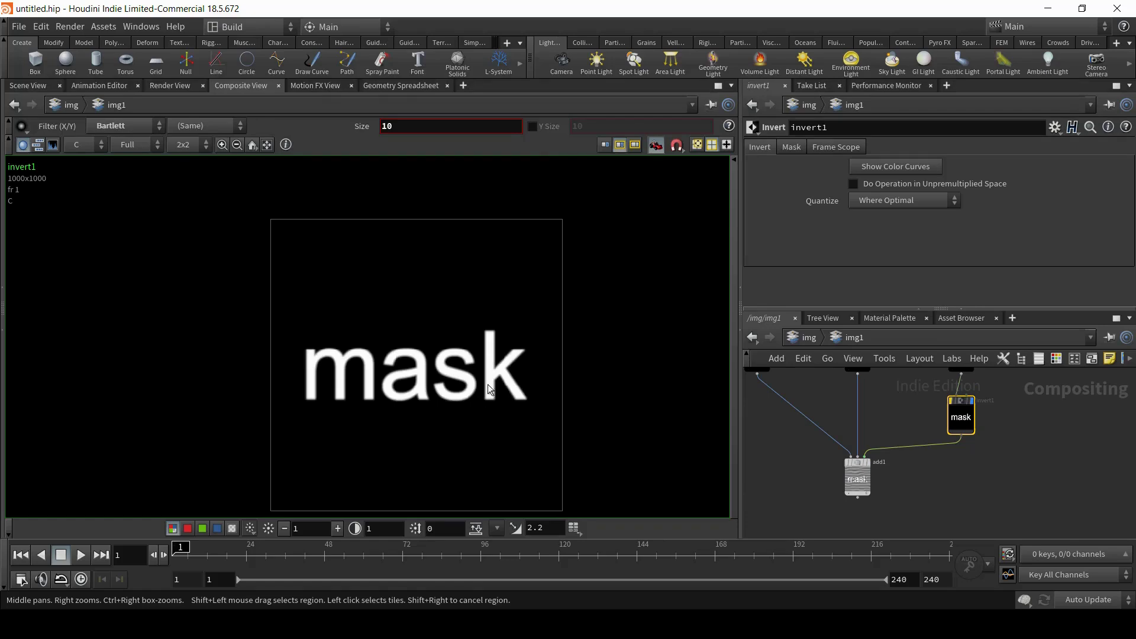
left_click(870, 465)
left_click(857, 466)
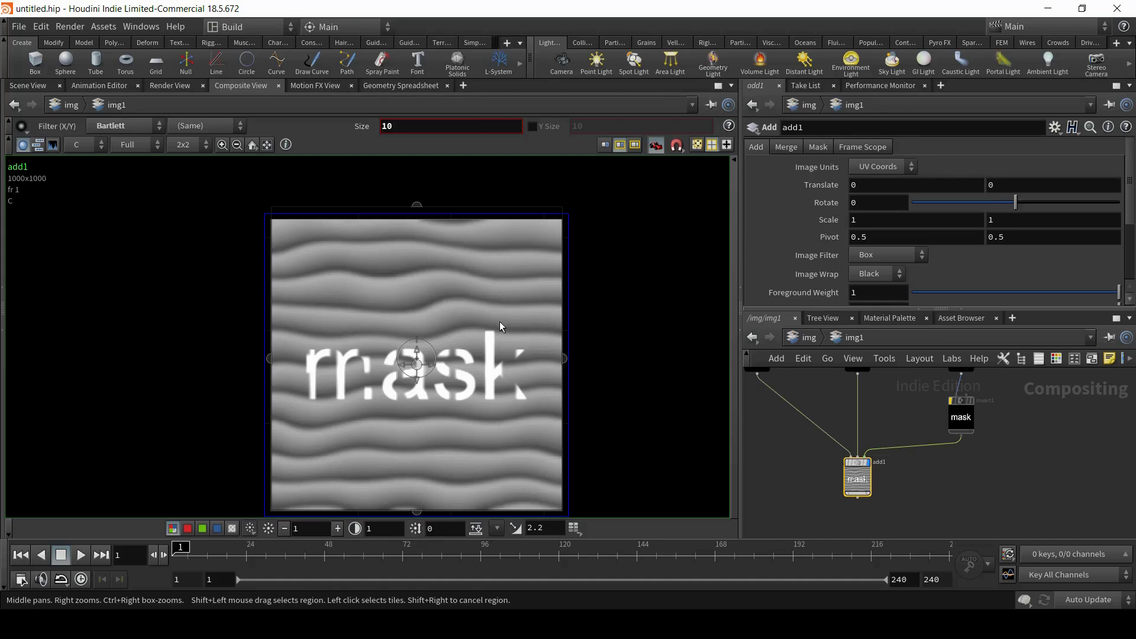
Return to geo1 in Scene View and cut the wire from heightfield1 to the noise
left_click(803, 338)
left_click(855, 336)
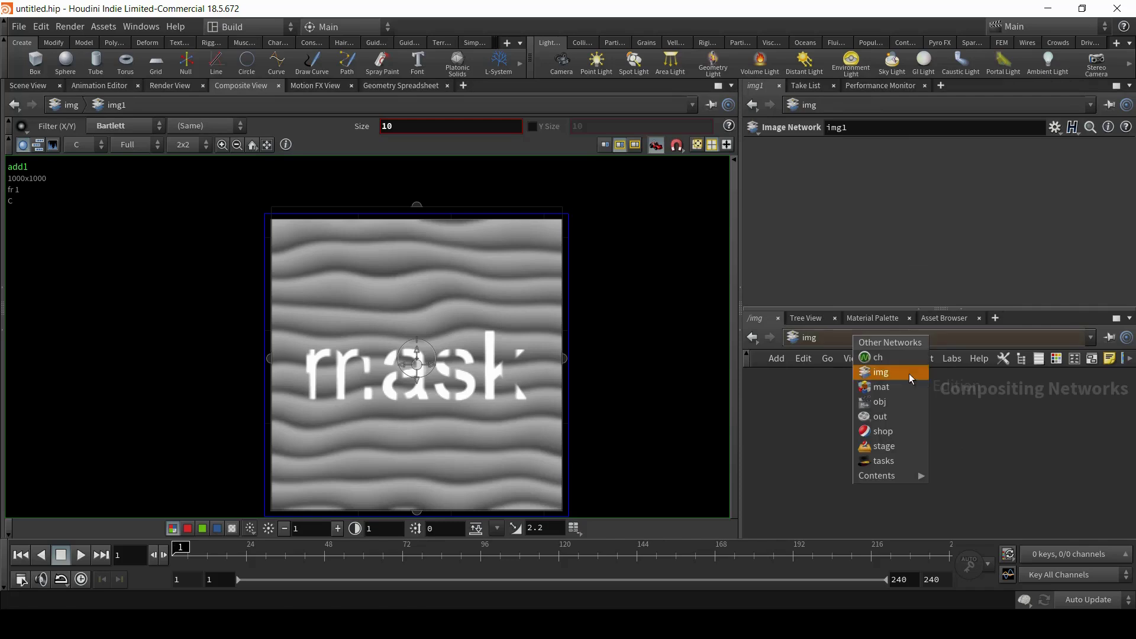
left_click(882, 402)
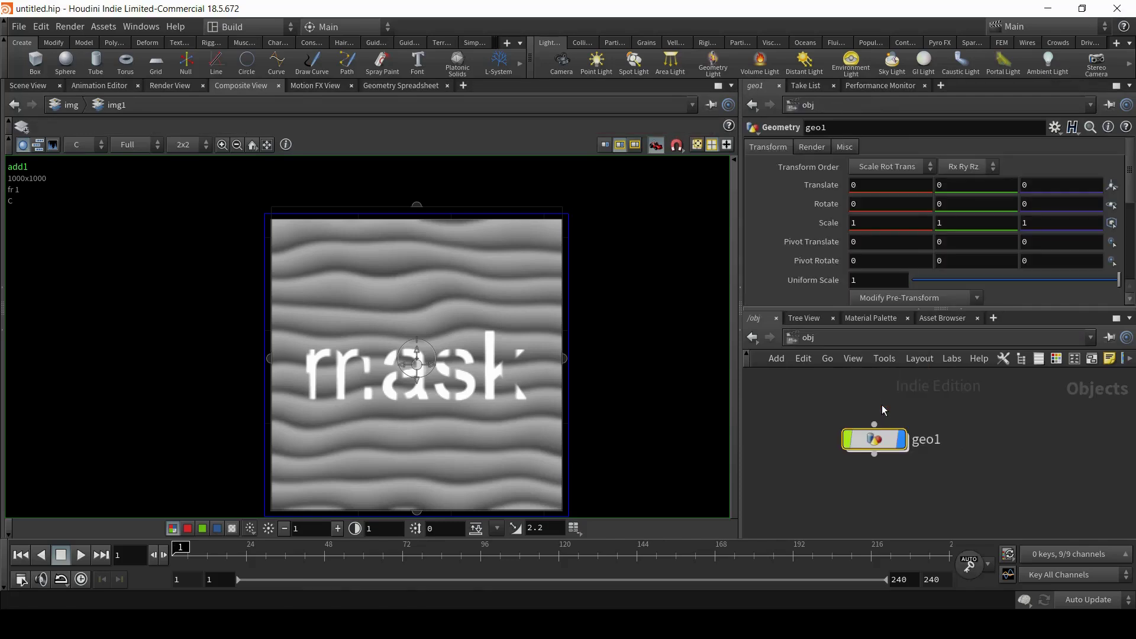
double_click(890, 451)
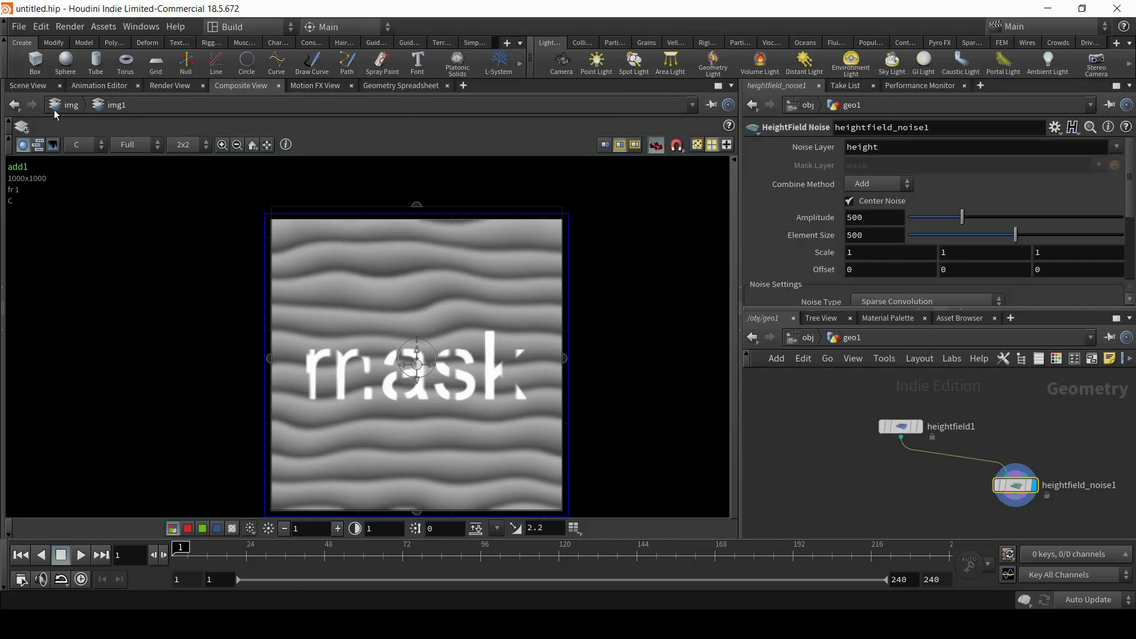
left_click(38, 89)
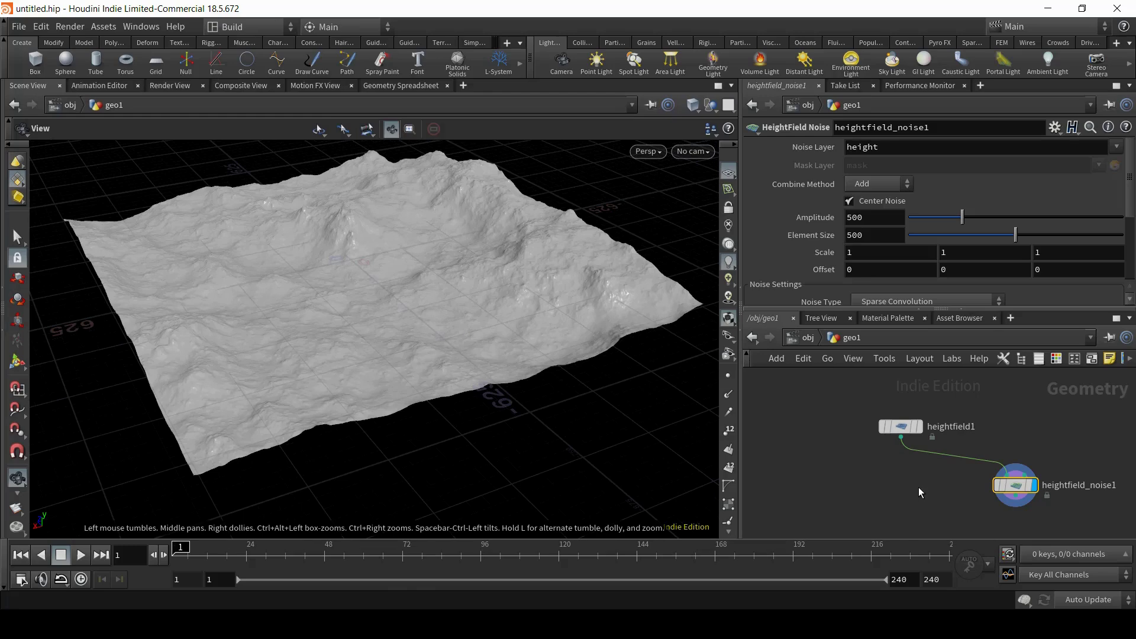
key("y")
mouse_move(918, 488)
left_mouse_down()
mouse_move(1000, 441)
mouse_move(882, 487)
left_mouse_up()
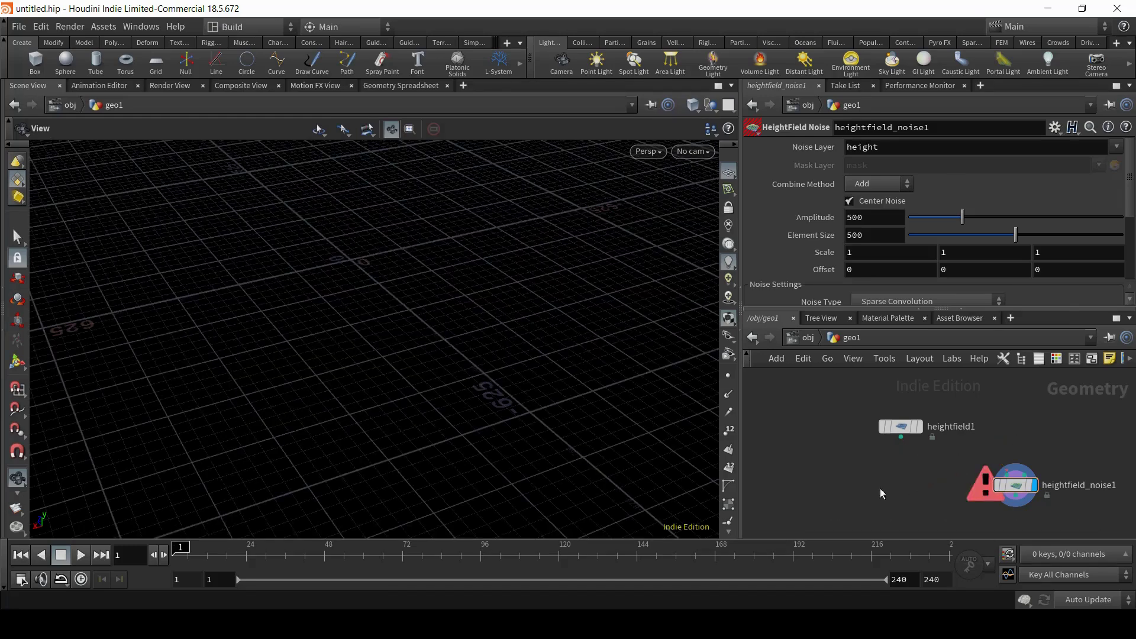
Add a HeightField File node fed by heightfield1 and display its butterfly mask
key("Tab")
type("hffil")
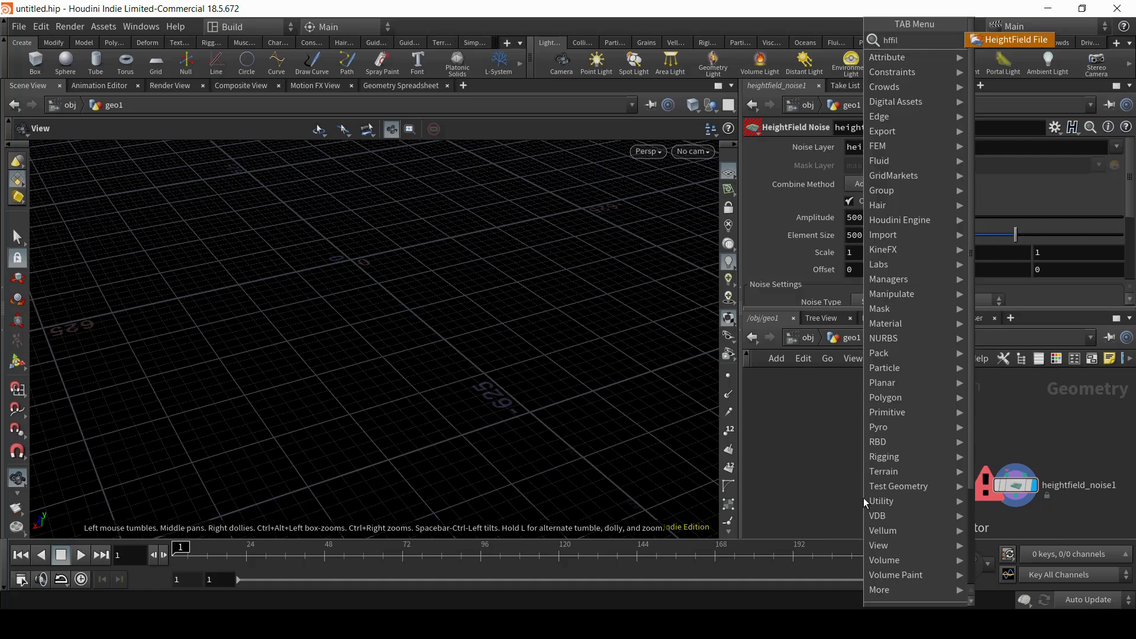
key("Return")
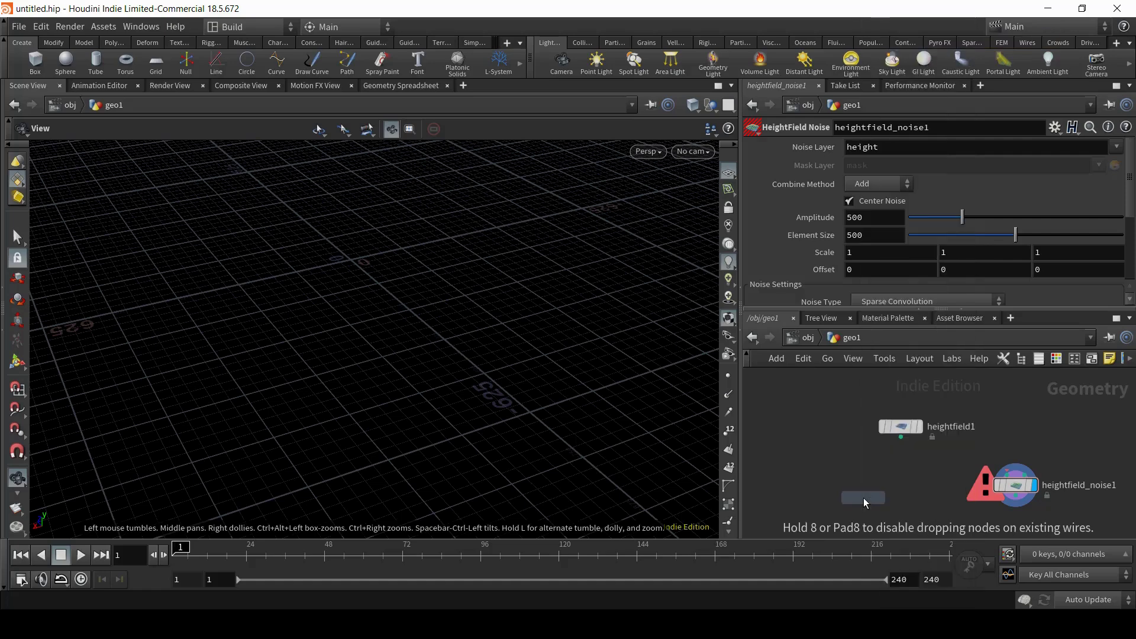
left_click(864, 498)
left_click_drag(901, 438, 903, 492)
left_click(882, 498)
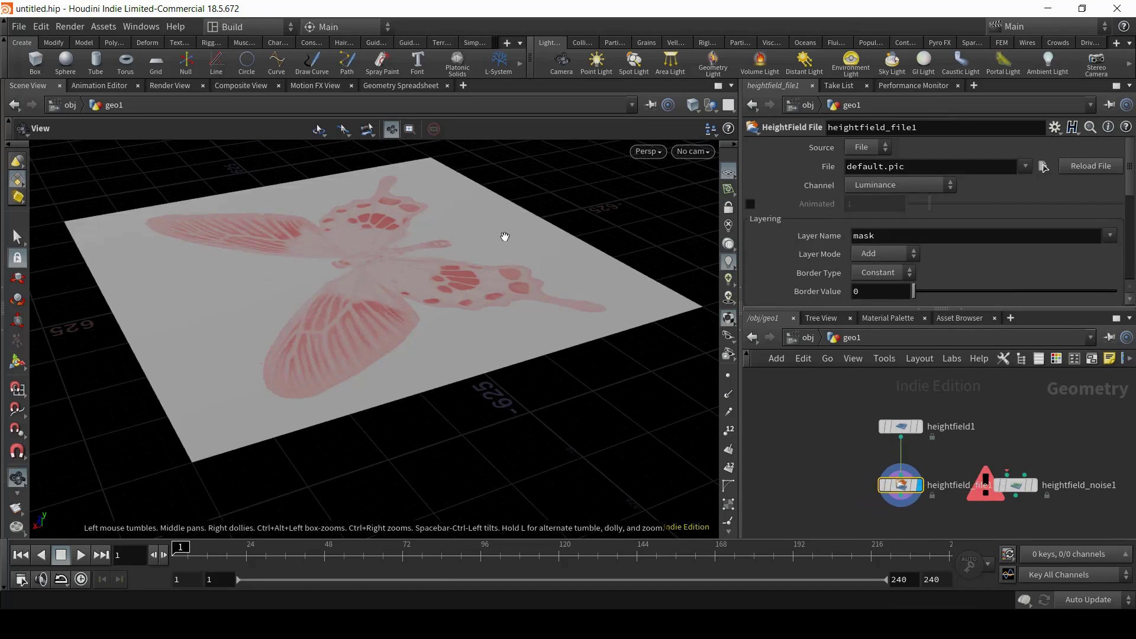
Move heightfield_noise1 aside, frame the butterfly plane, and switch heightfield_file1's Layer Name from mask to height
scroll(1006, 467, "down", 3)
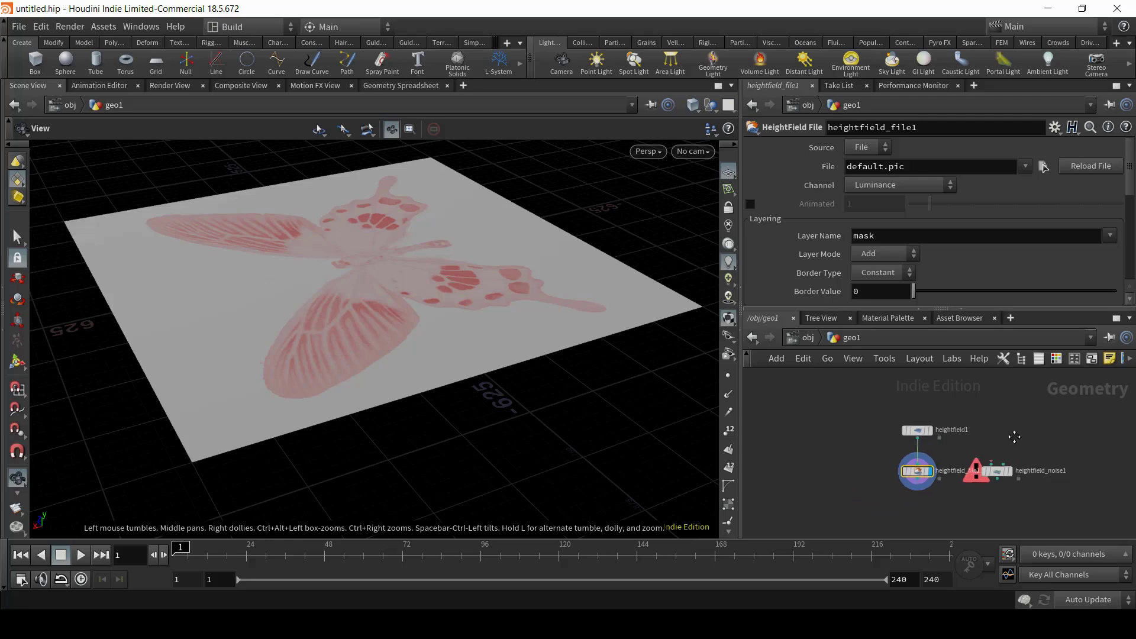
left_click_drag(953, 457, 1052, 457)
left_click_drag(496, 265, 485, 265)
right_click_drag(485, 266, 504, 227)
middle_click_drag(415, 336, 423, 339)
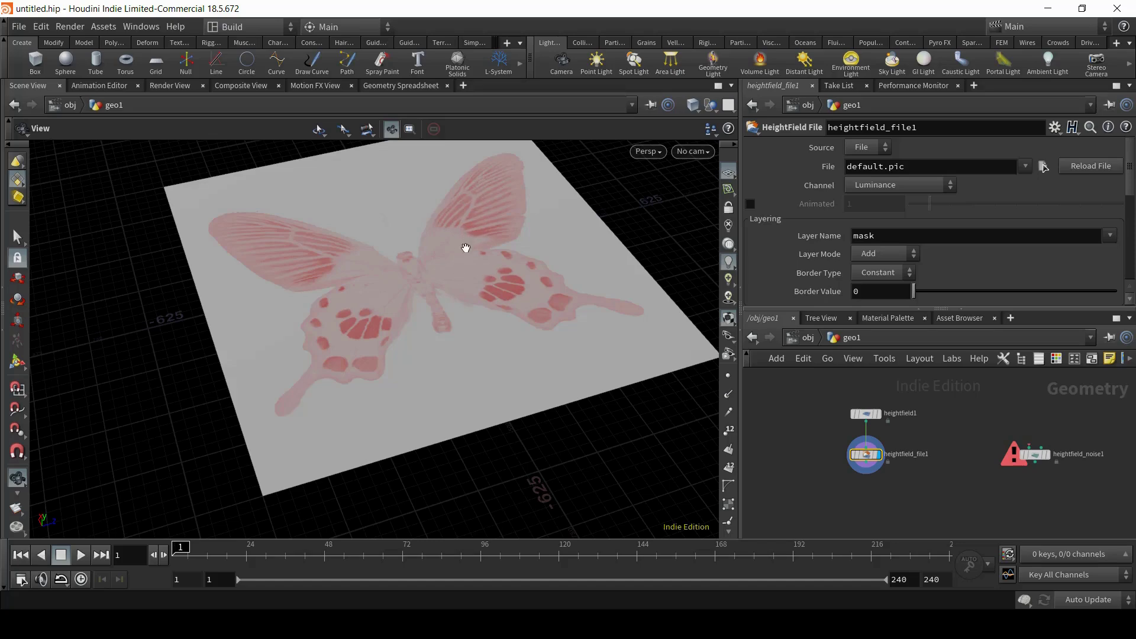
left_click(934, 238)
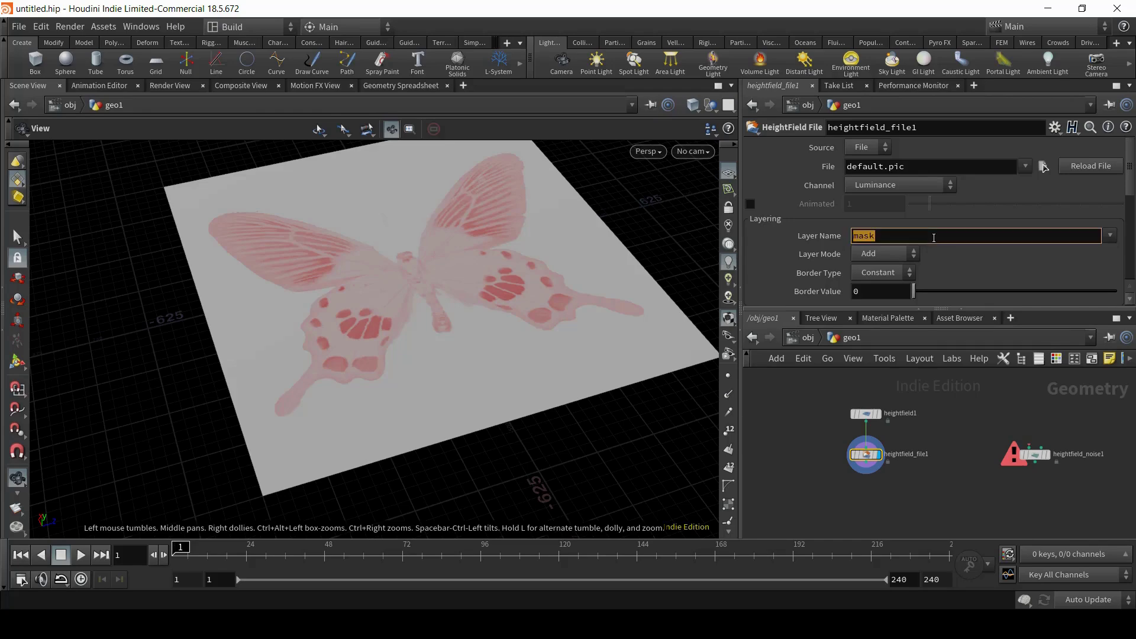
left_click(1110, 236)
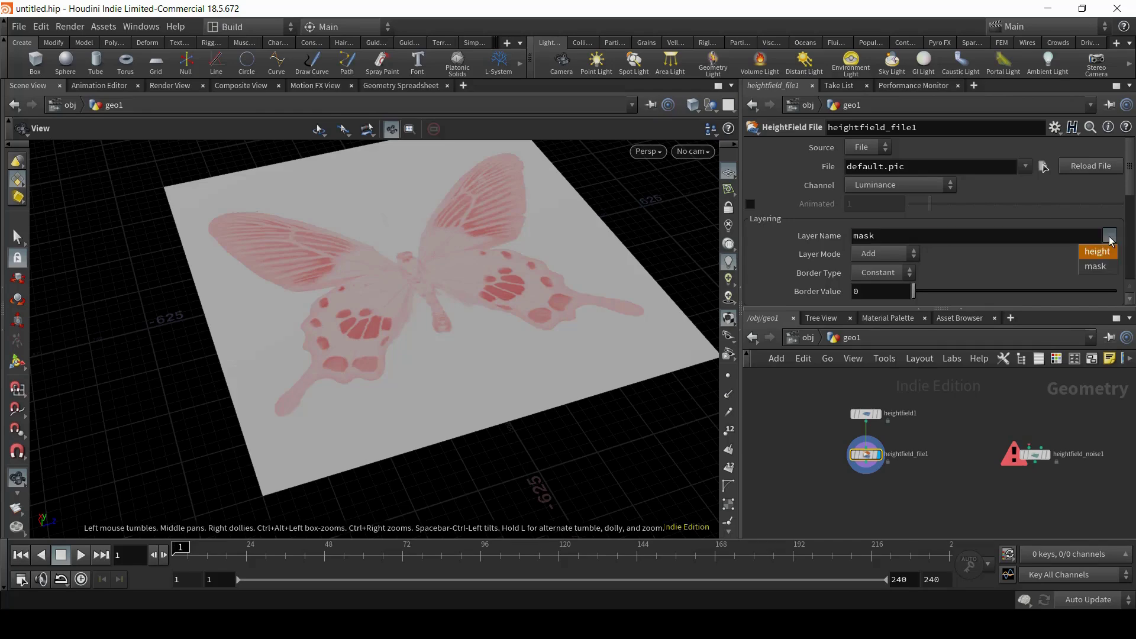
left_click(1101, 247)
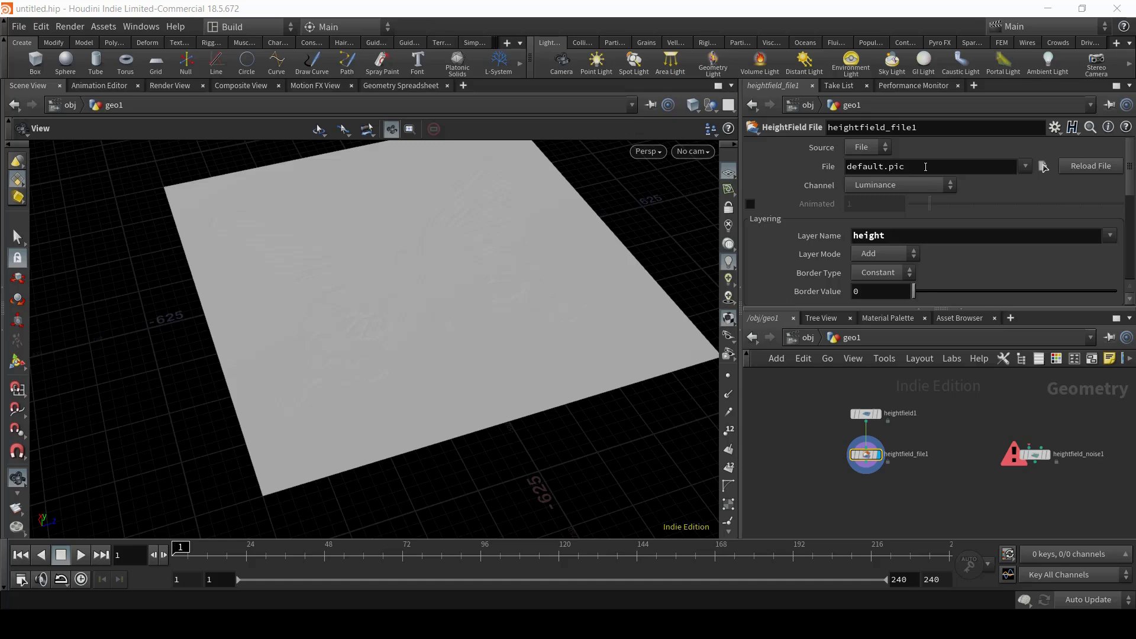
Inside /img/img1, copy the OUT_Height_pattern node
left_click(817, 338)
left_click(851, 380)
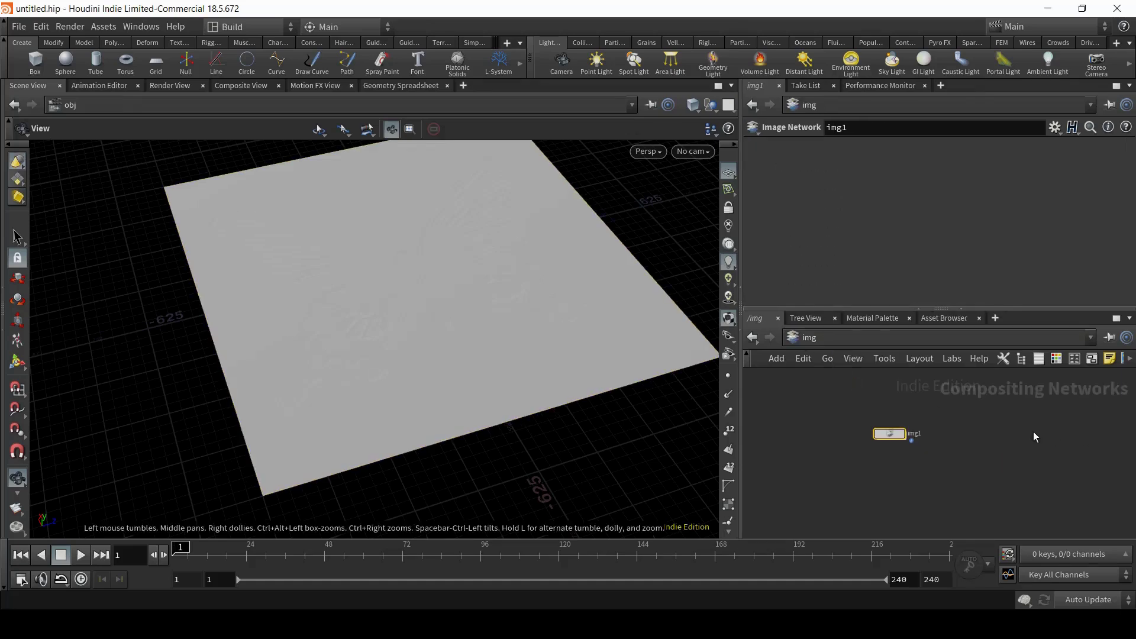
double_click(909, 436)
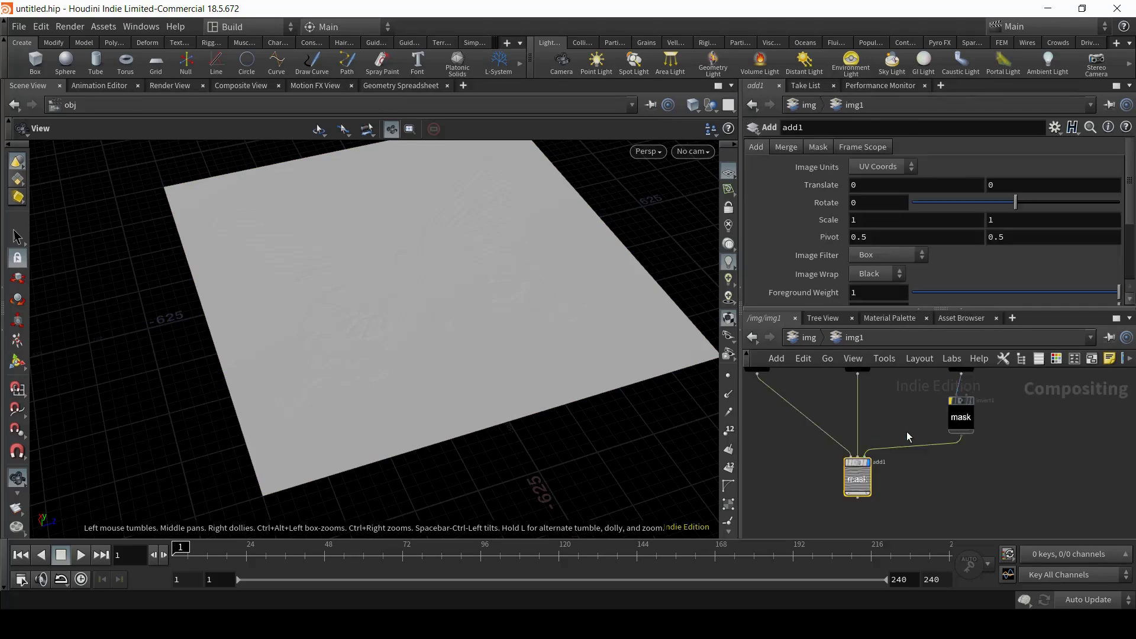
key("h")
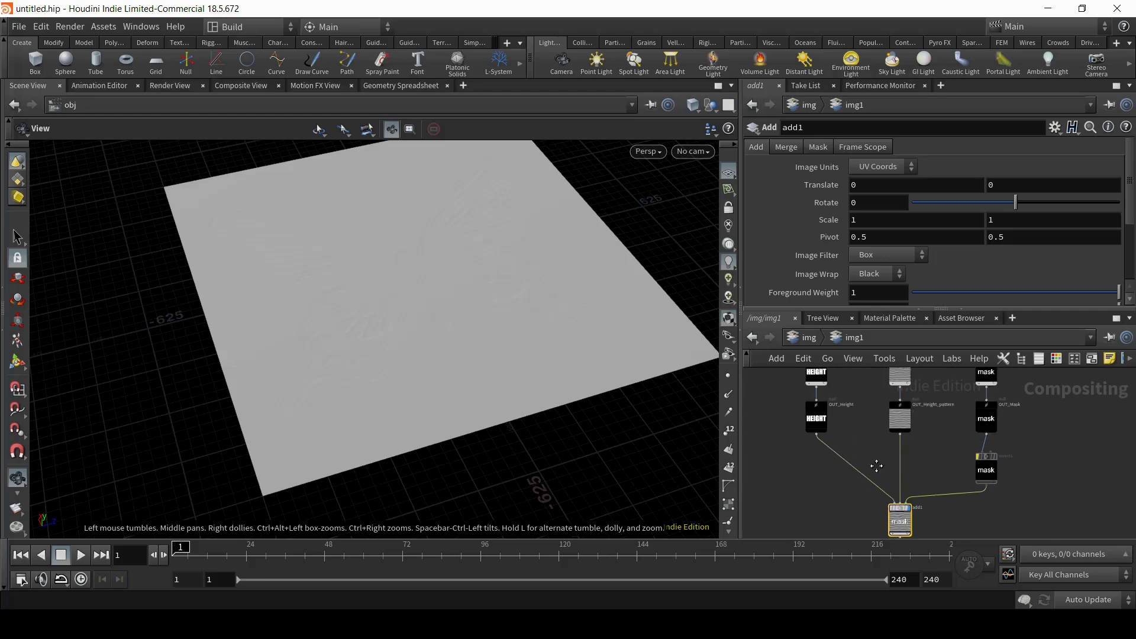
scroll(865, 431, "up", 3)
left_click(794, 436)
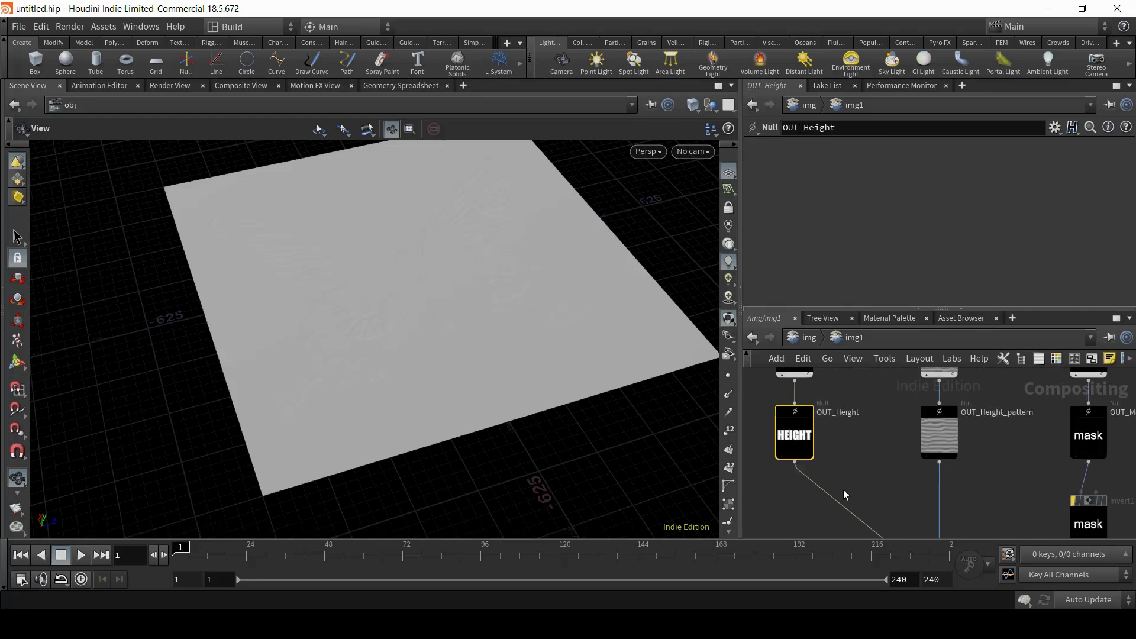
left_click(939, 436)
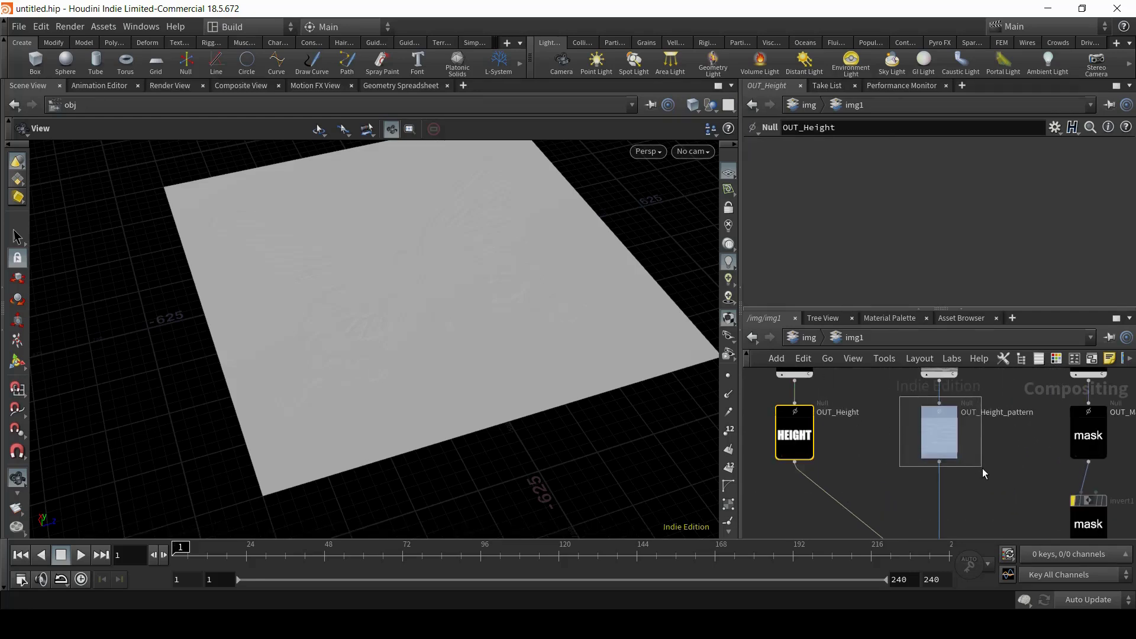
key("ctrl+c")
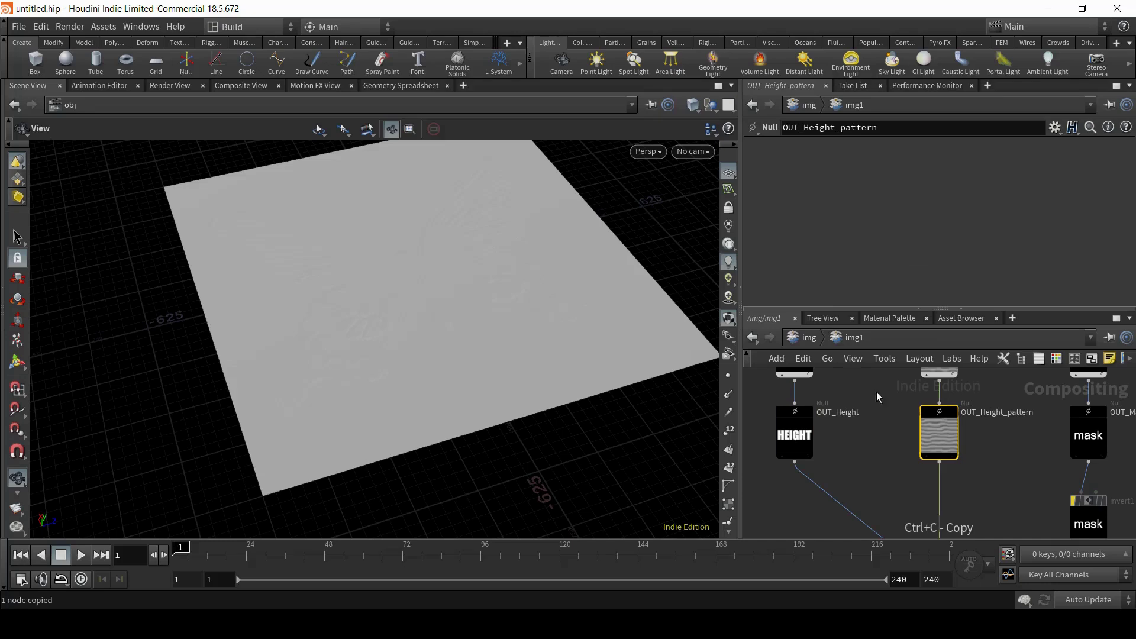
Back in /obj/geo1, set heightfield_file1's Source to COP with path /img/img1/OUT_Height_pattern
left_click(809, 339)
left_click(869, 341)
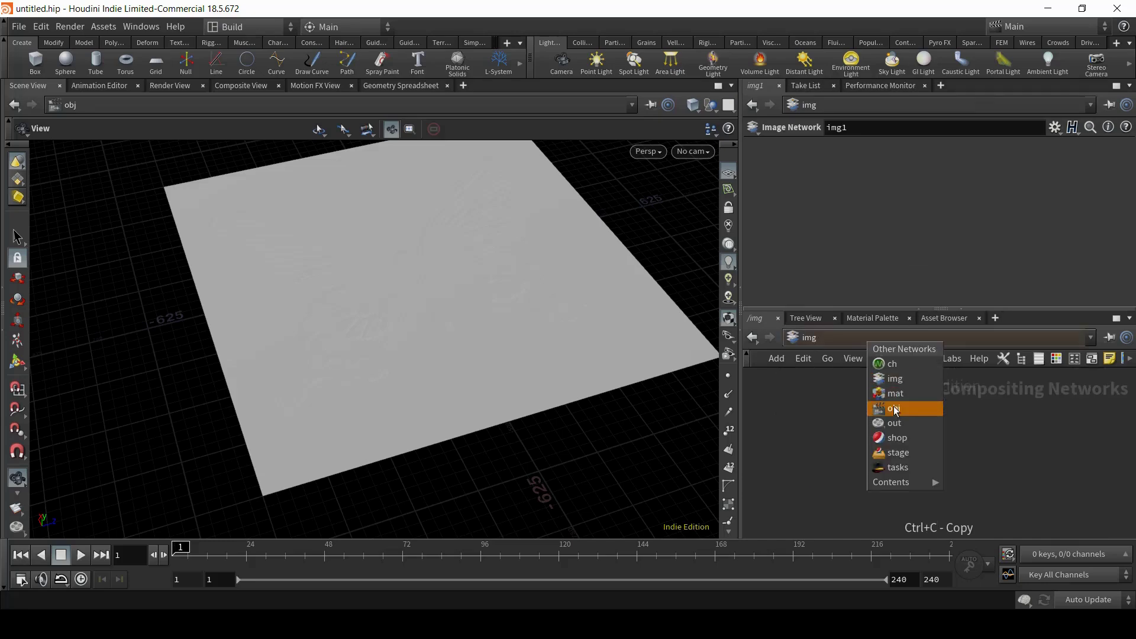
left_click(900, 407)
double_click(885, 442)
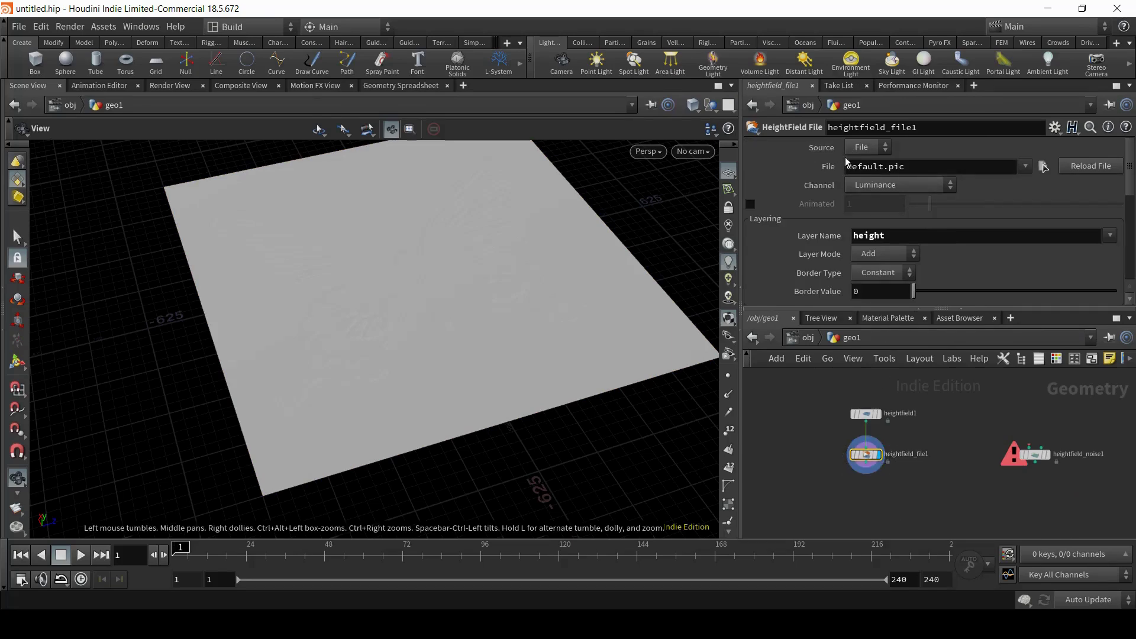
left_click(860, 151)
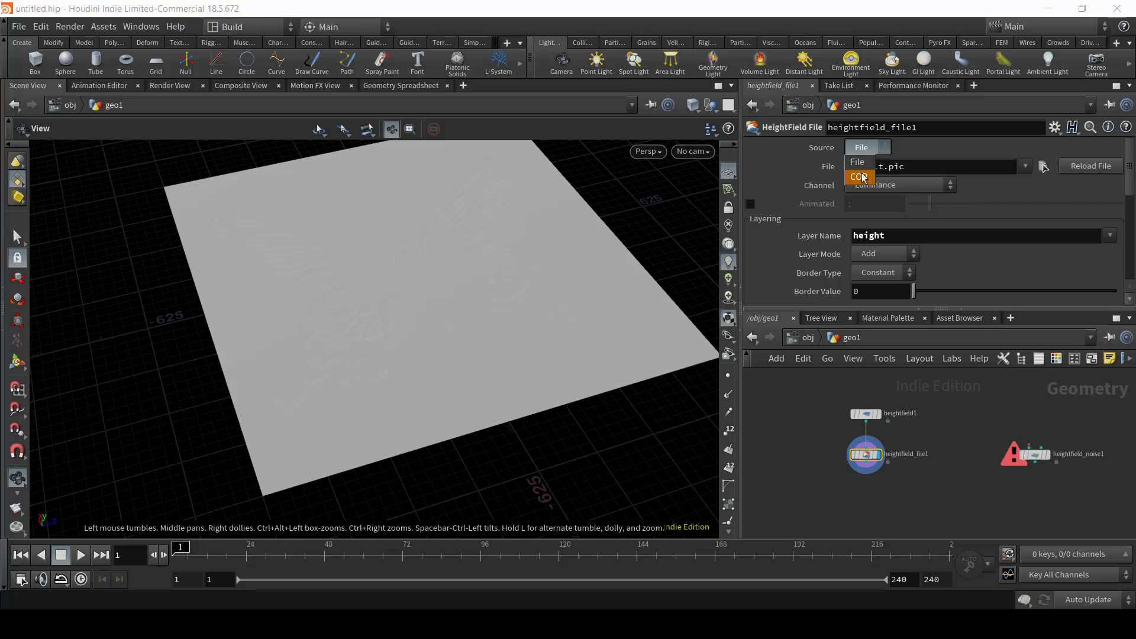
left_click(864, 178)
left_click(867, 167)
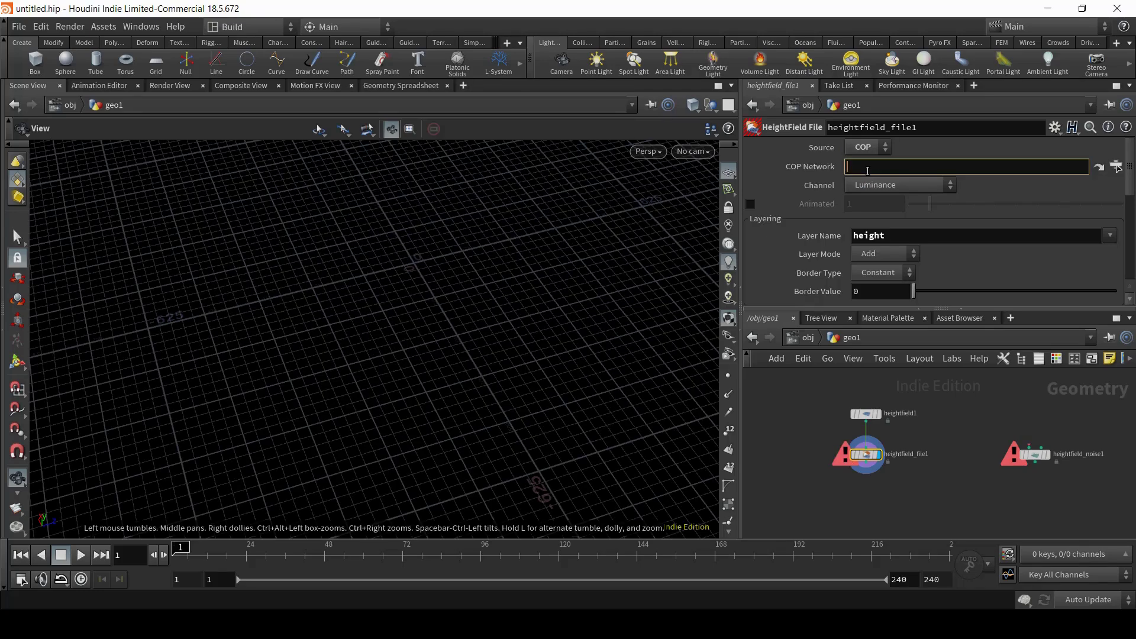
key("ctrl+v")
key("Return")
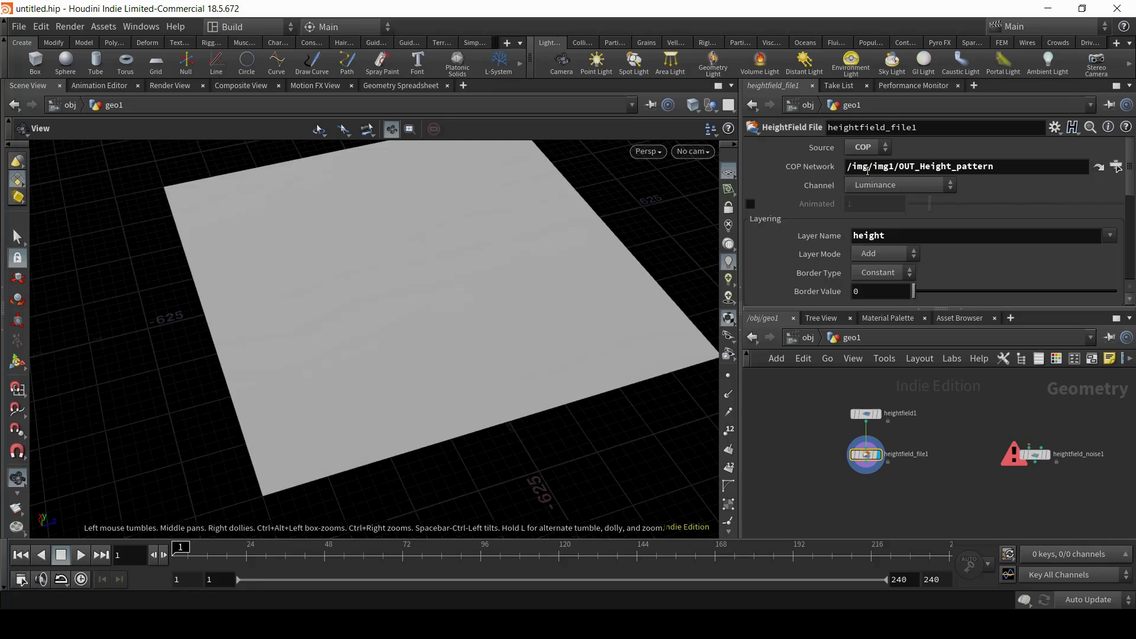
left_click_drag(517, 322, 482, 319)
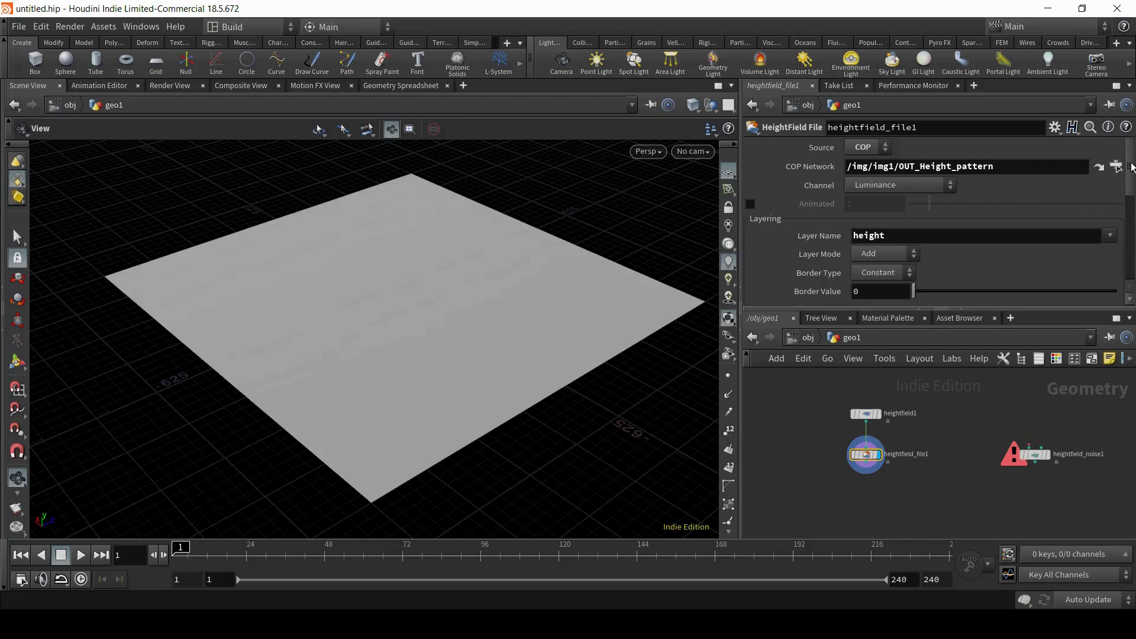
Set heightfield_file1's Height Scale to 20 so the pattern forms gentle wave ridges
left_click_drag(1128, 169, 1126, 235)
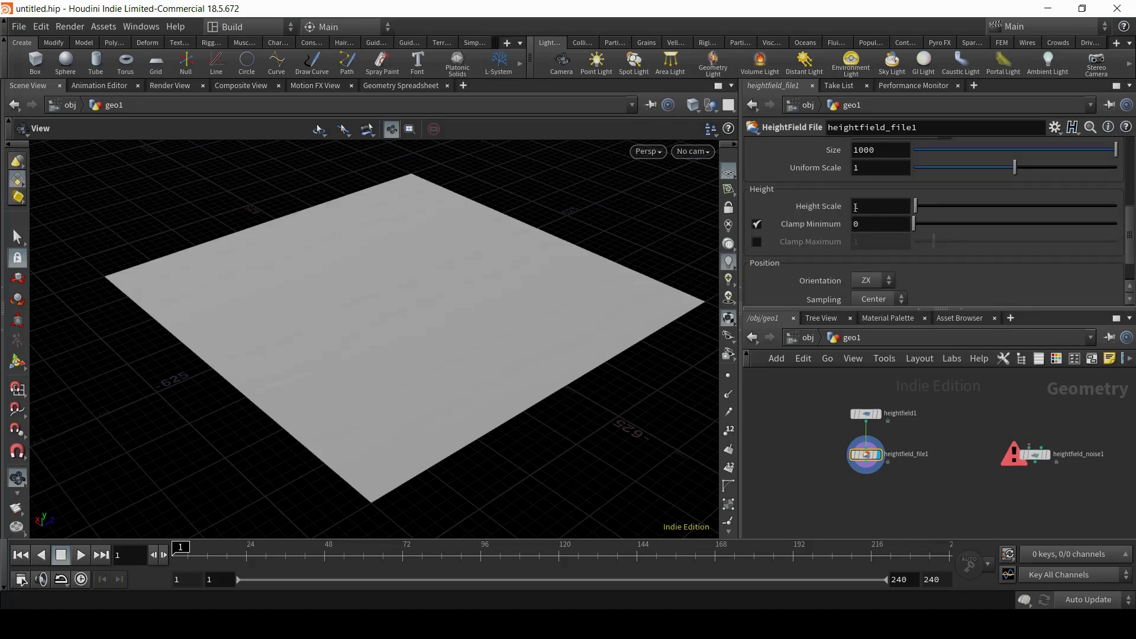
left_click(877, 204)
type("200")
key("Return")
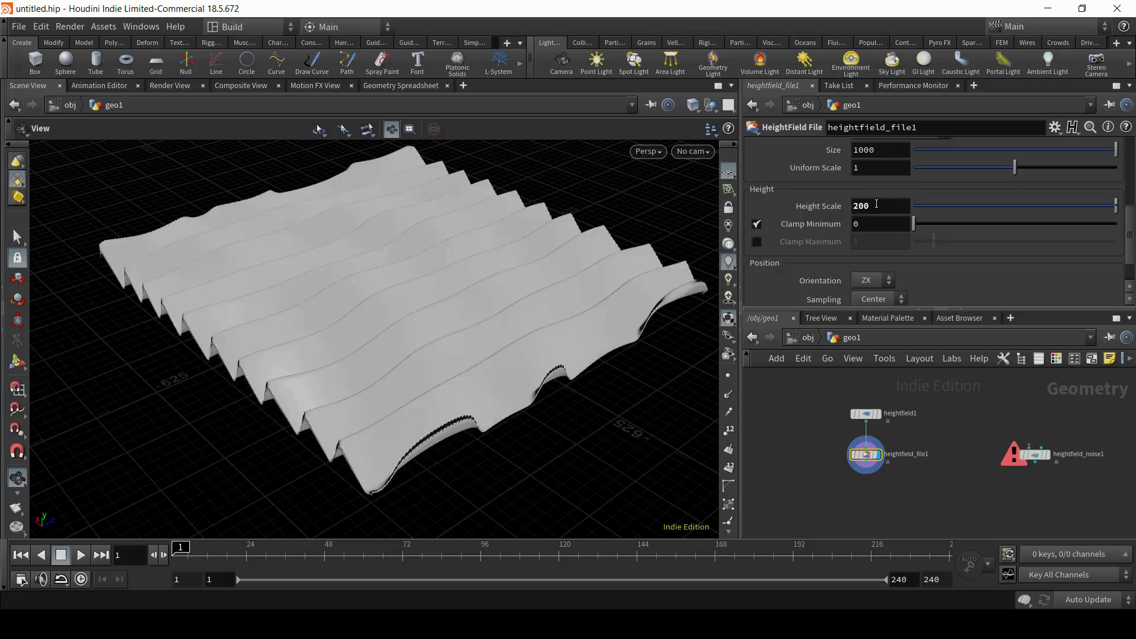
mouse_move(408, 286)
left_mouse_down()
mouse_move(497, 282)
mouse_move(454, 278)
mouse_move(414, 299)
mouse_move(441, 308)
mouse_move(489, 264)
mouse_move(502, 286)
mouse_move(419, 284)
mouse_move(491, 319)
left_mouse_up()
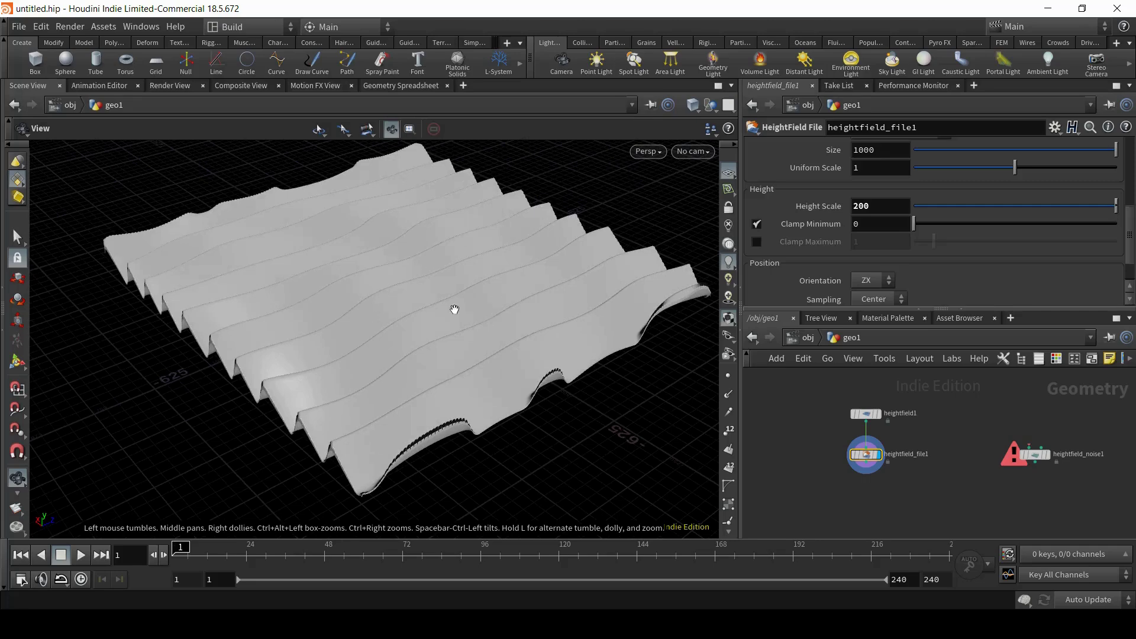
double_click(876, 206)
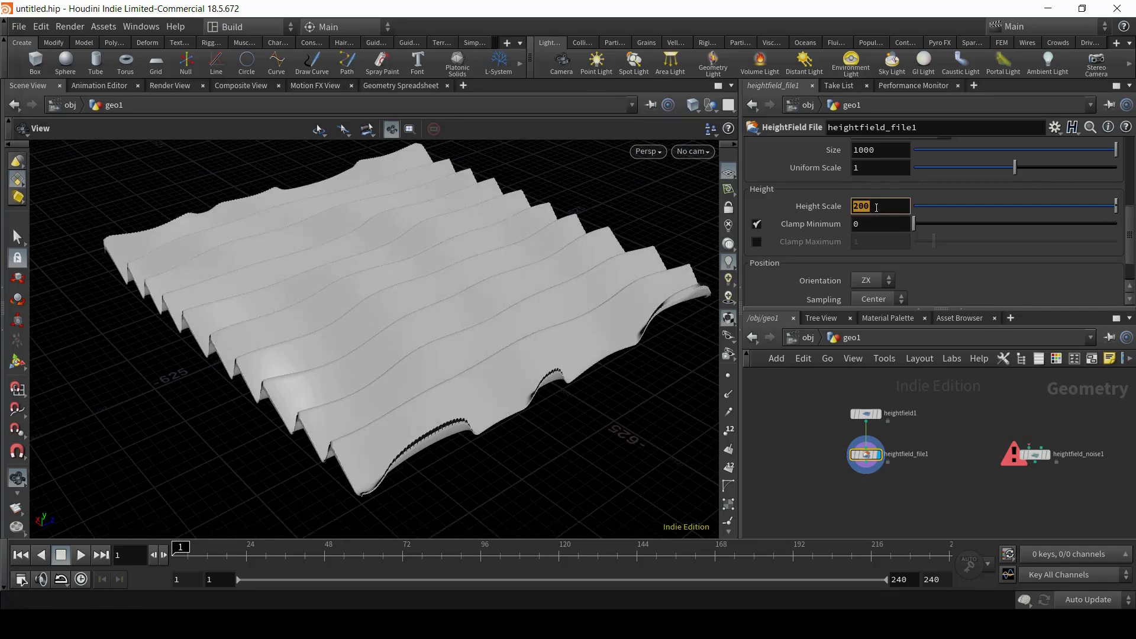
type("20")
key("Return")
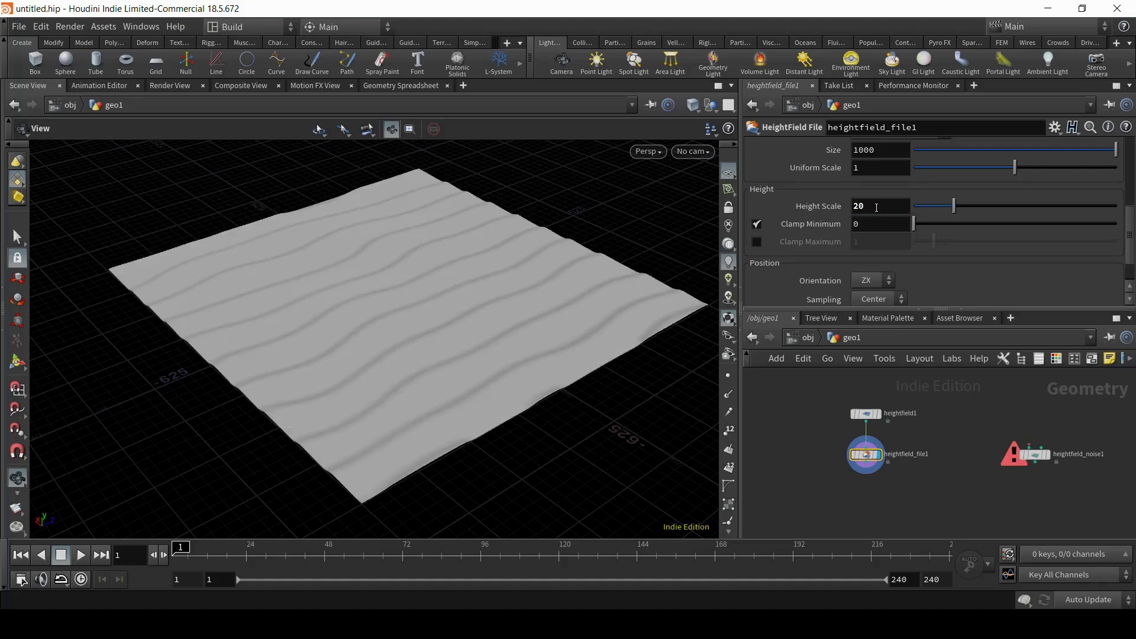
left_click_drag(266, 338, 297, 352)
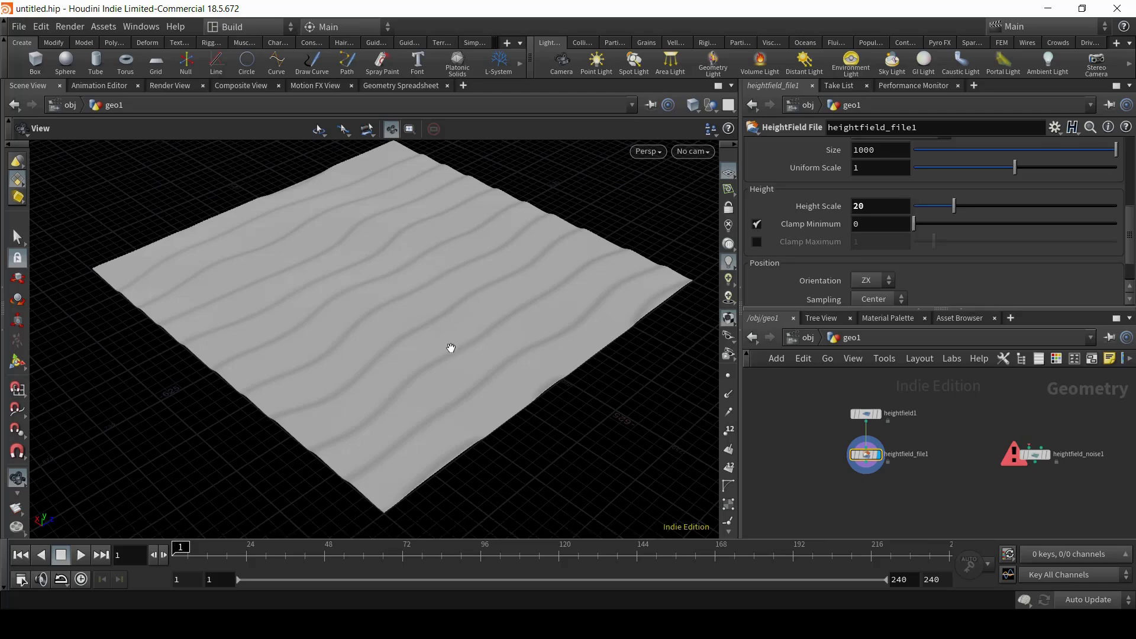
Alt-drag heightfield_file1 to the left to create a copy, heightfield_file2
middle_click_drag(856, 485, 921, 497)
scroll(921, 497, "down", 1)
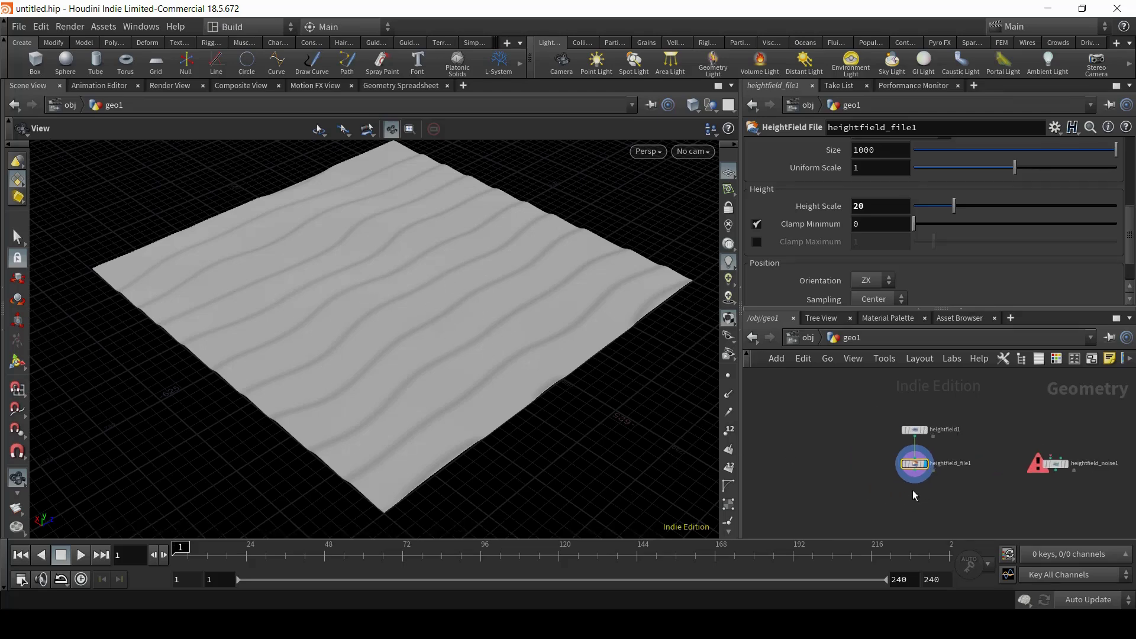
scroll(911, 495, "up", 2)
mouse_move(922, 456)
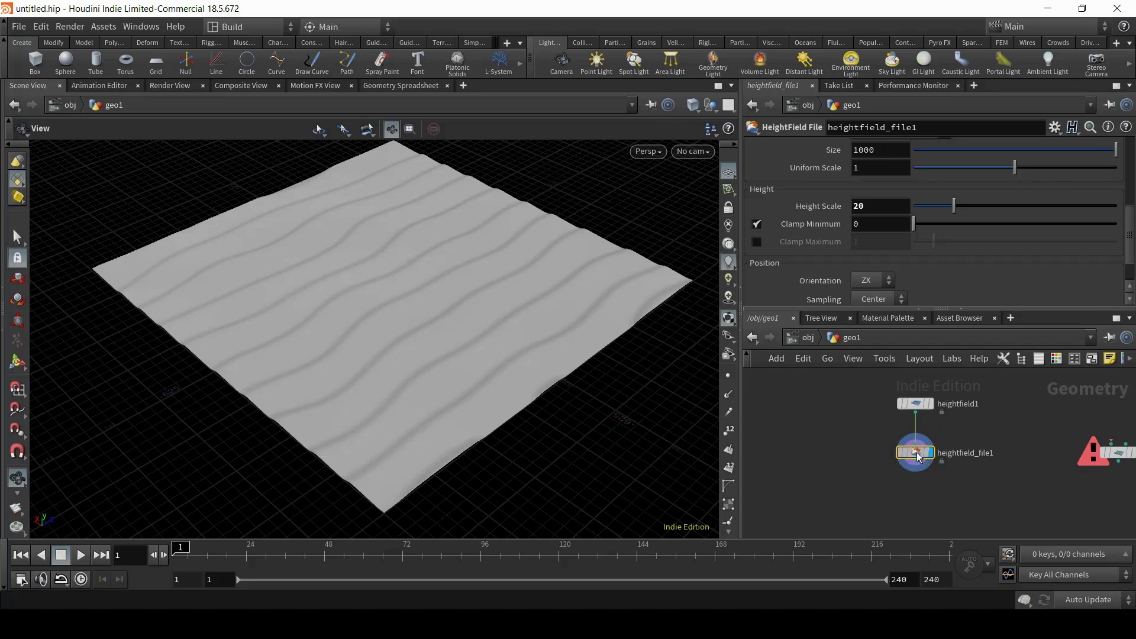
left_click_drag(921, 456, 819, 450, "alt")
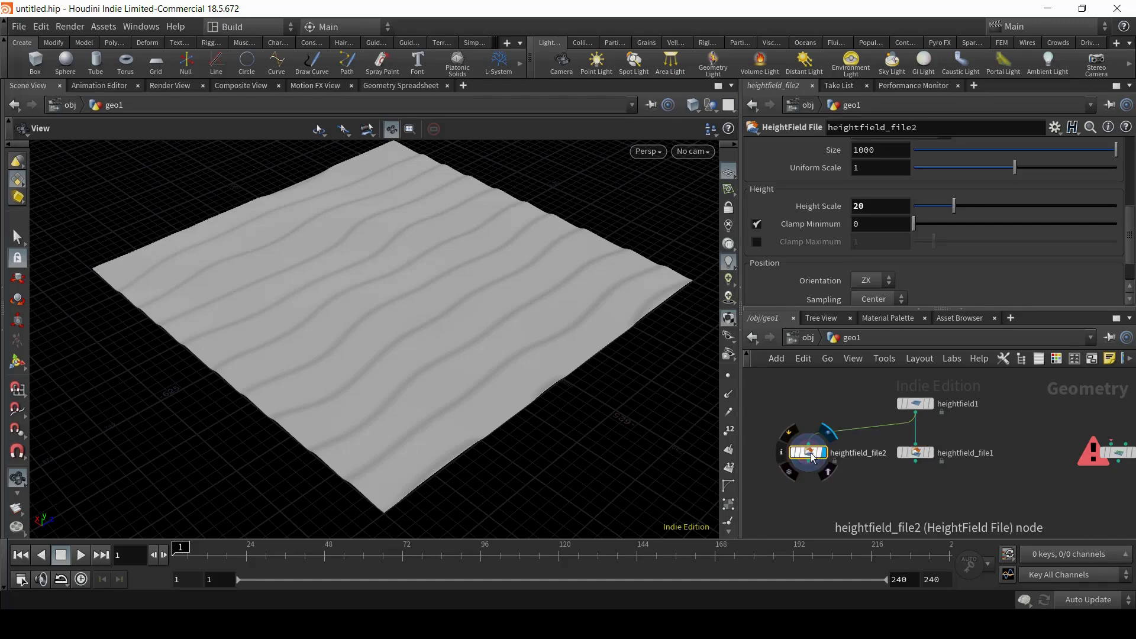
Point heightfield_file2's COP Network at /img/img1/OUT_Height using the operator chooser
left_click_drag(1131, 239, 1131, 168)
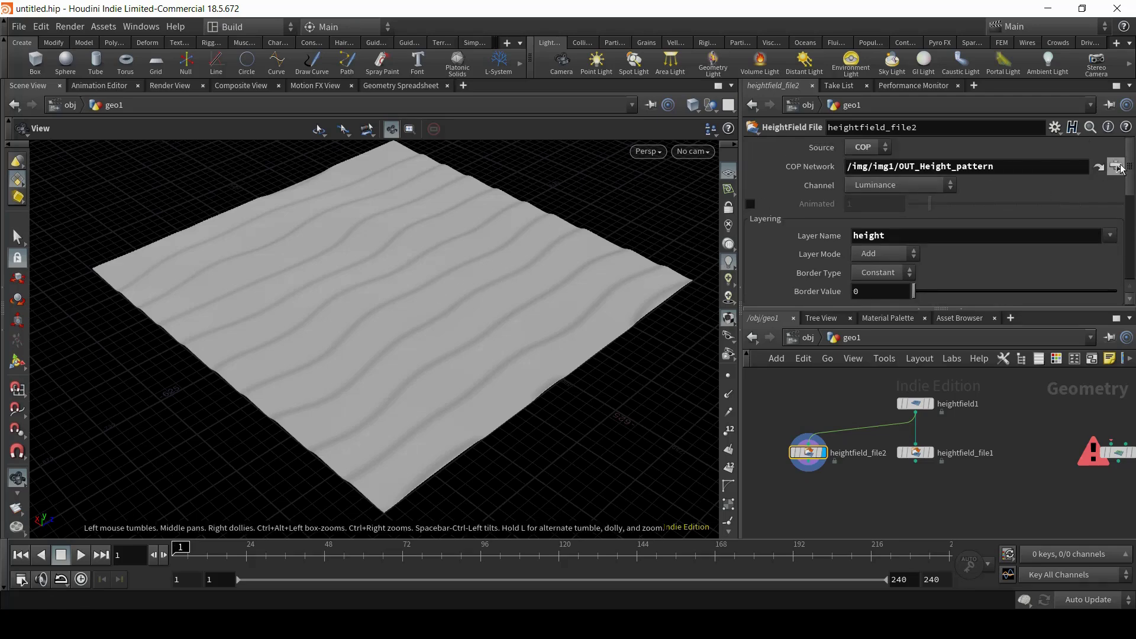
left_click(1117, 165)
left_click_drag(1065, 39, 976, 53)
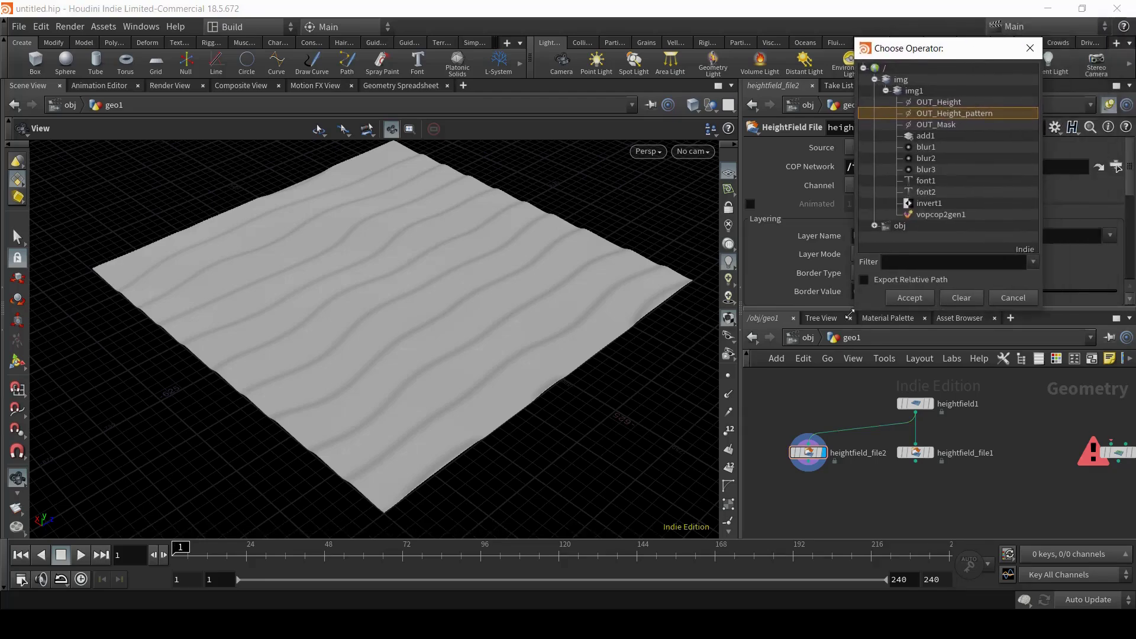
left_click_drag(857, 309, 712, 401)
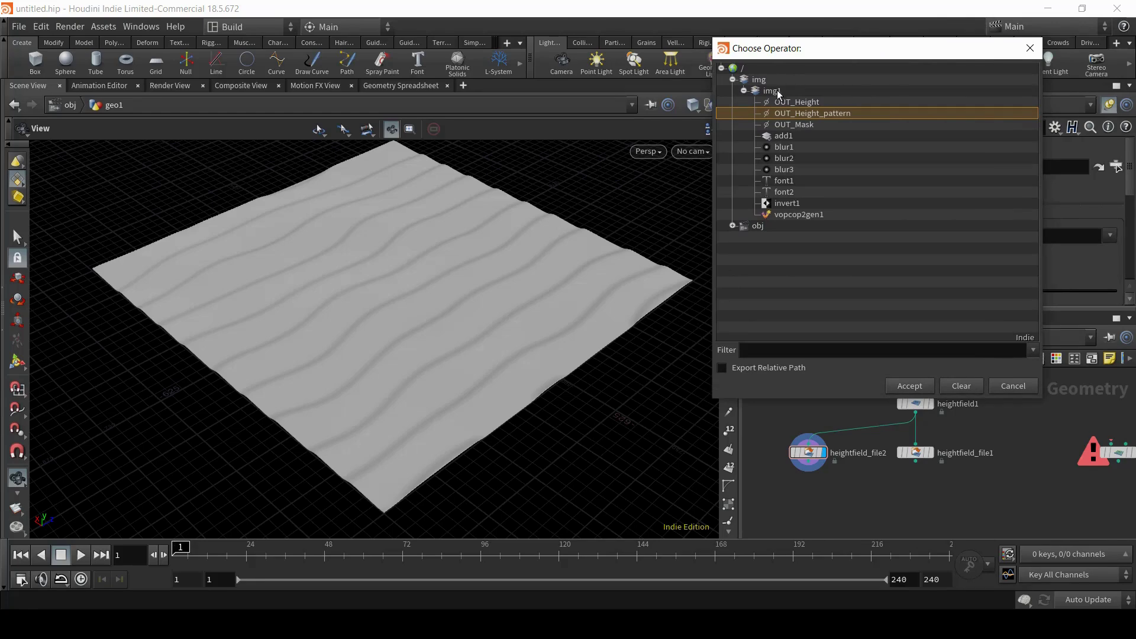
left_click(814, 102)
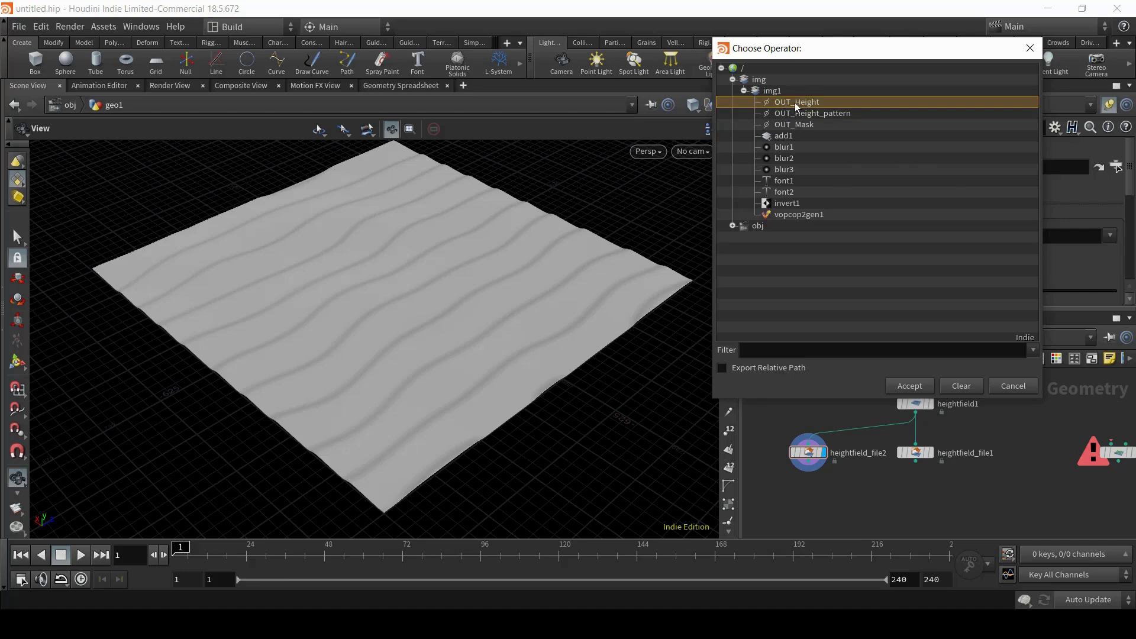
double_click(794, 102)
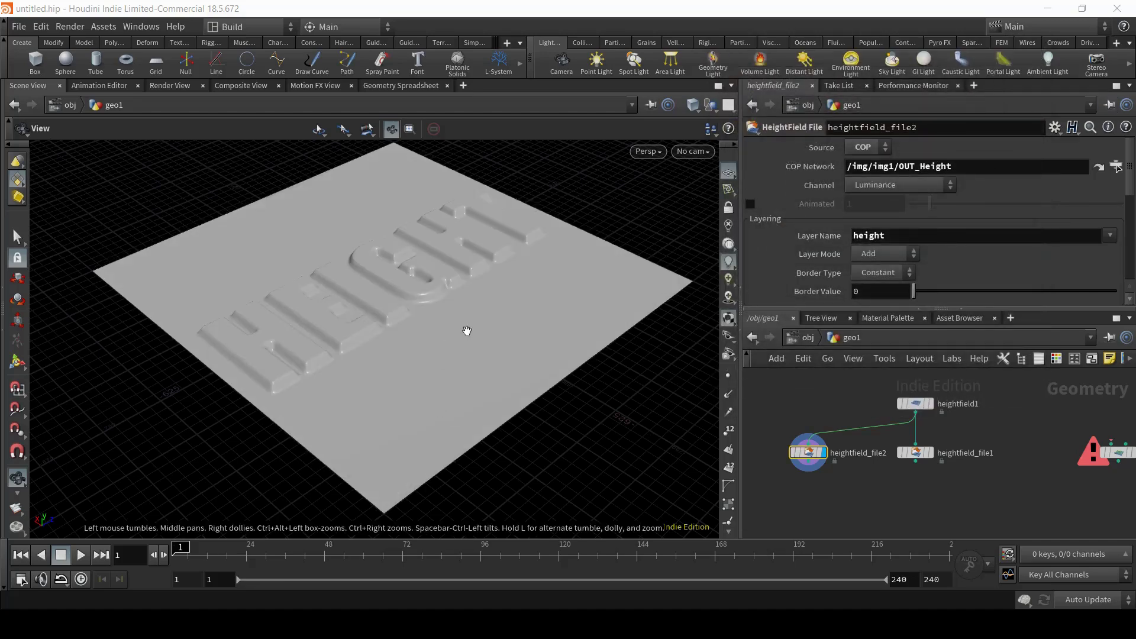
Display heightfield_file1 again so the viewport shows its wavy ridges instead of the HEIGHT text
left_click_drag(469, 300, 389, 295)
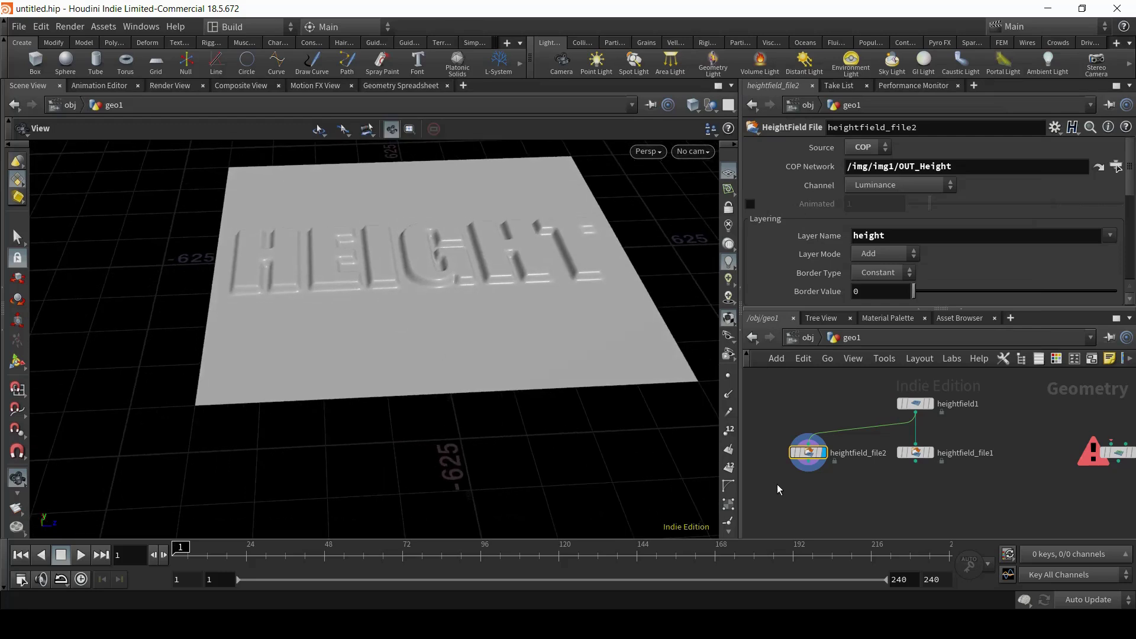
left_click_drag(802, 461, 793, 460)
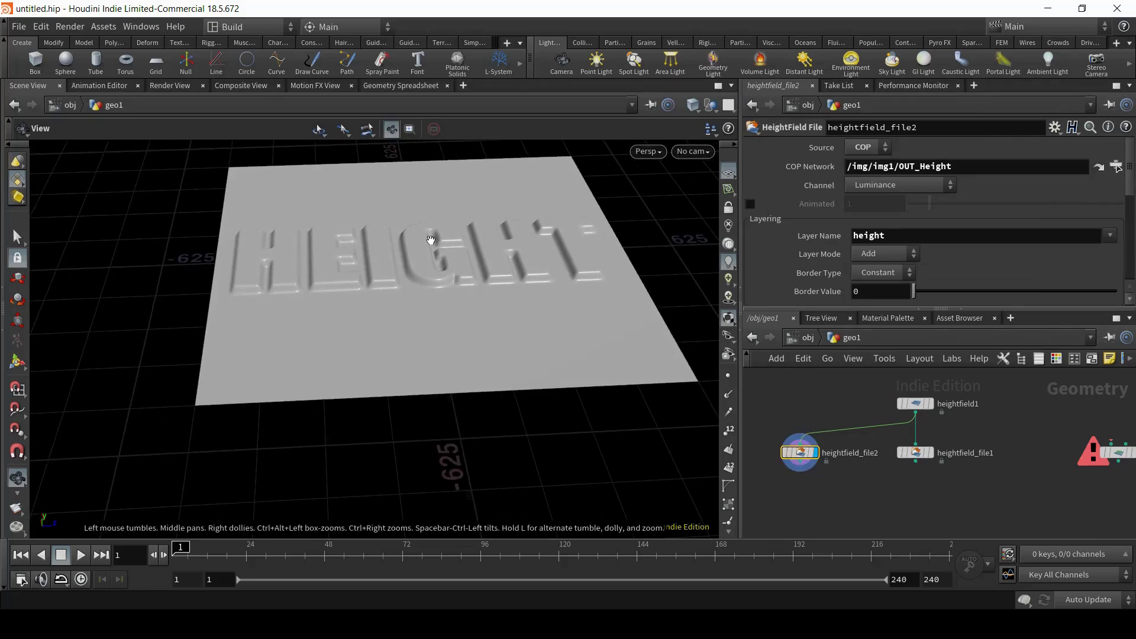
left_click(932, 454)
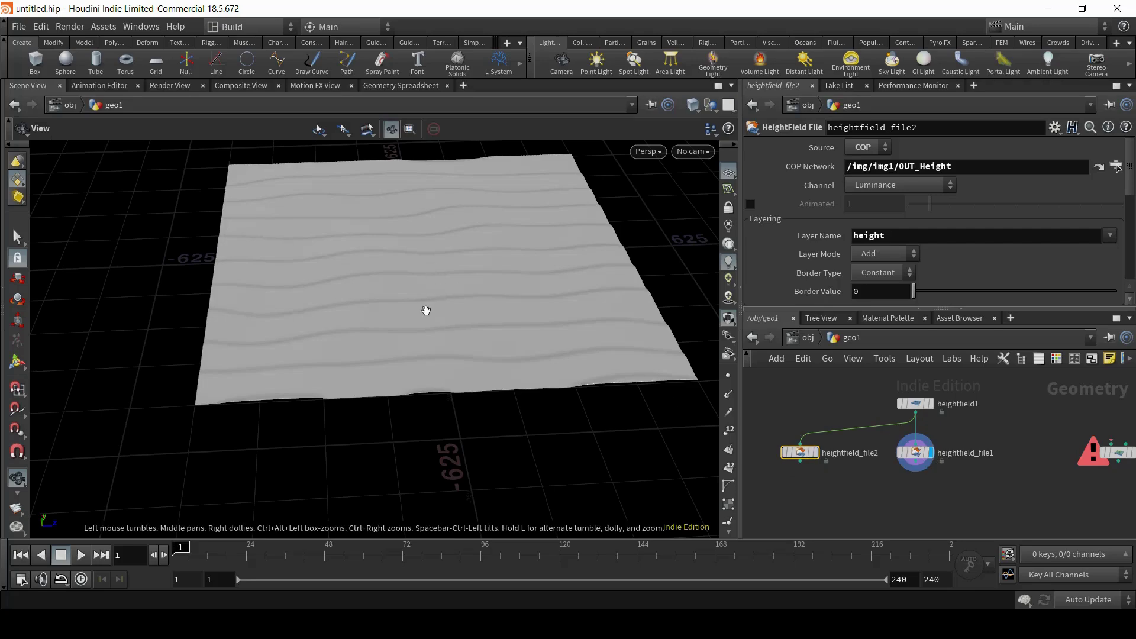
left_click_drag(427, 334, 505, 400)
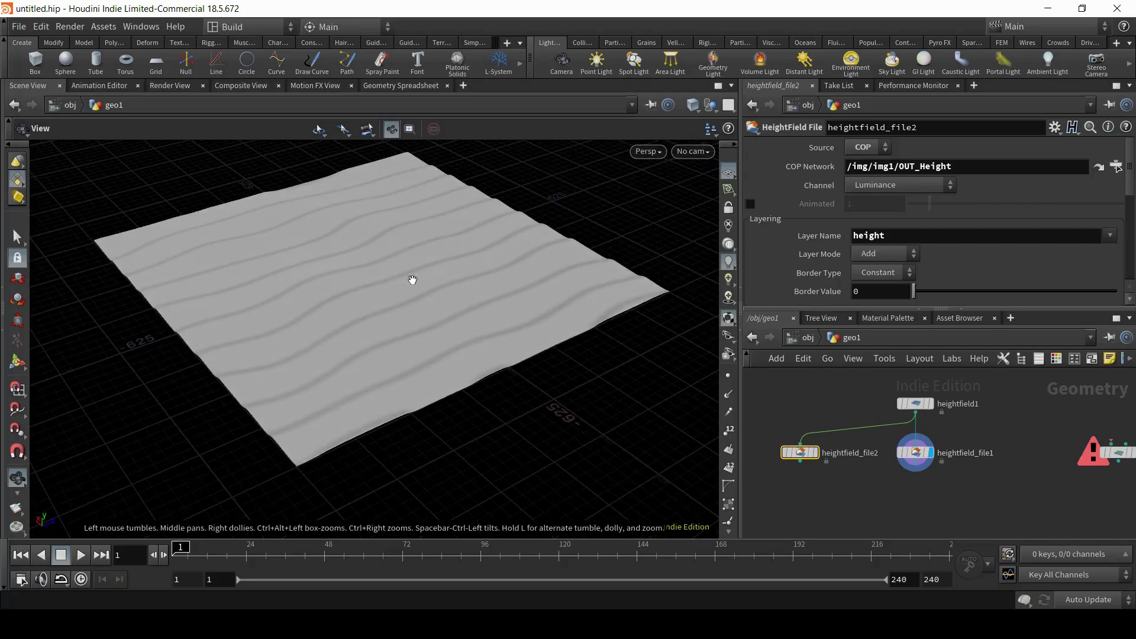
Add a HeightField Layer node, wiring heightfield_file1 into its first input and heightfield_file2 into its second
key("Tab")
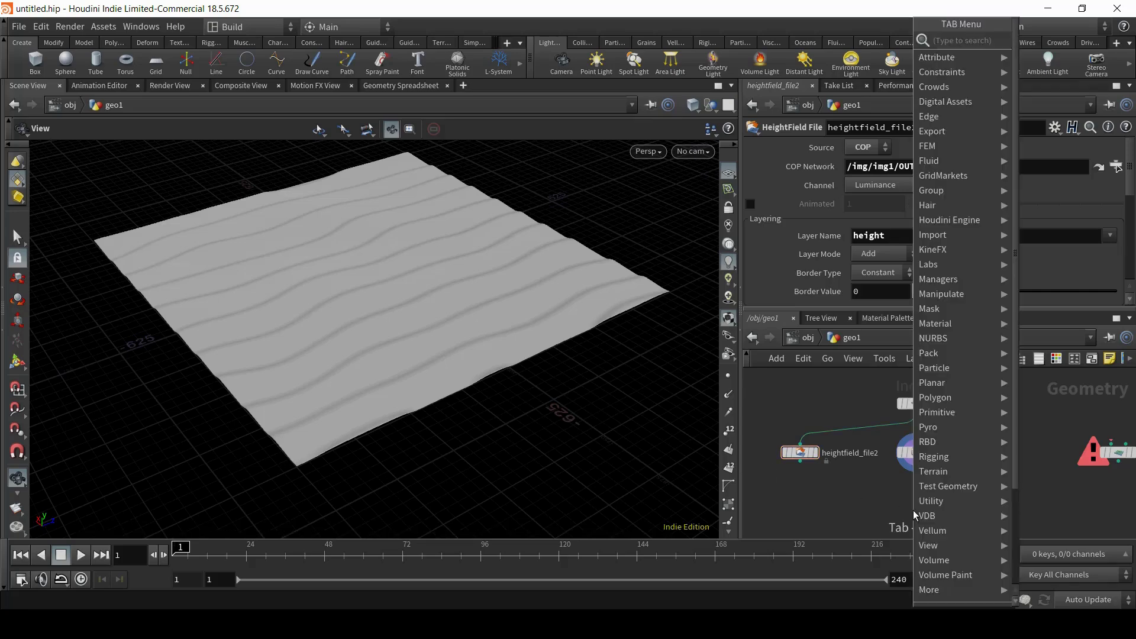
type("hf")
type(" file")
key("Return")
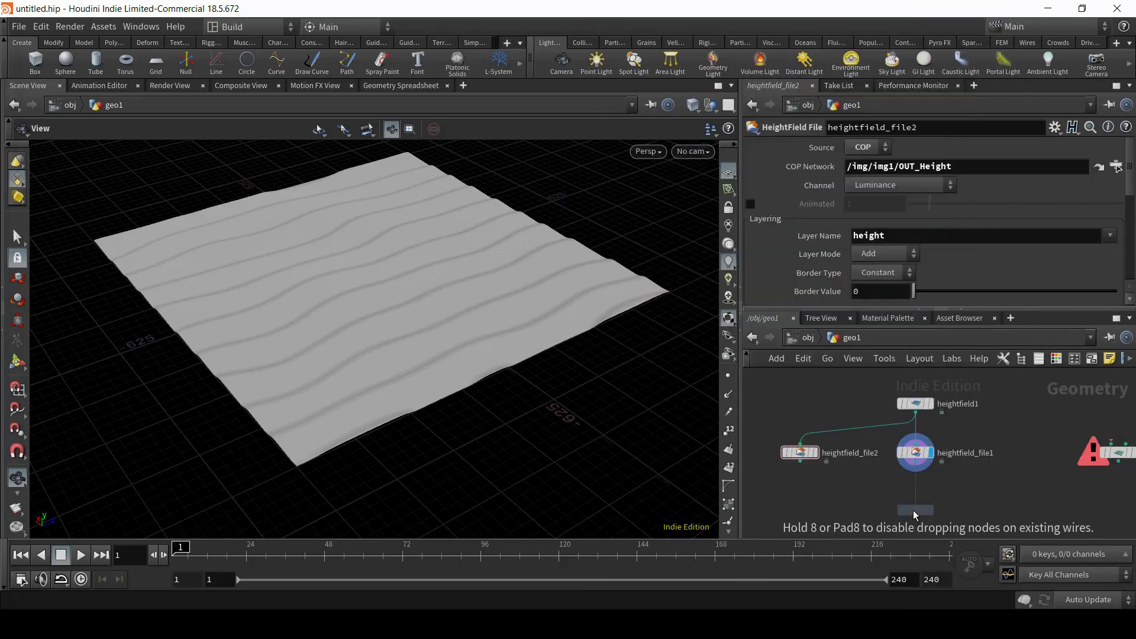
left_click(914, 510)
scroll(994, 478, "down", 1)
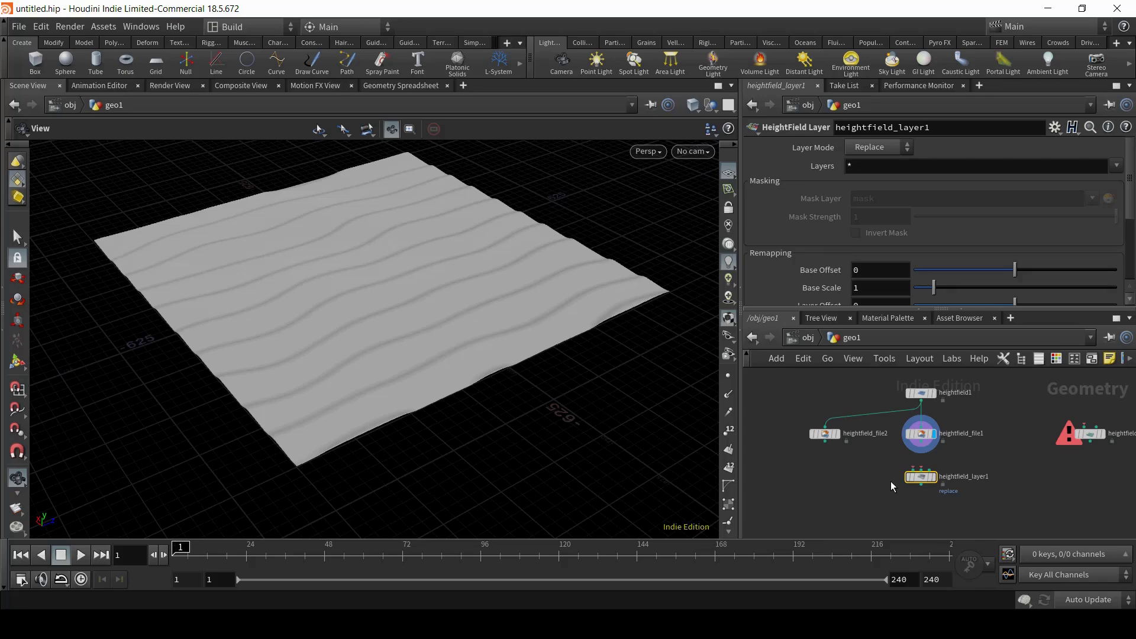
left_click(921, 454)
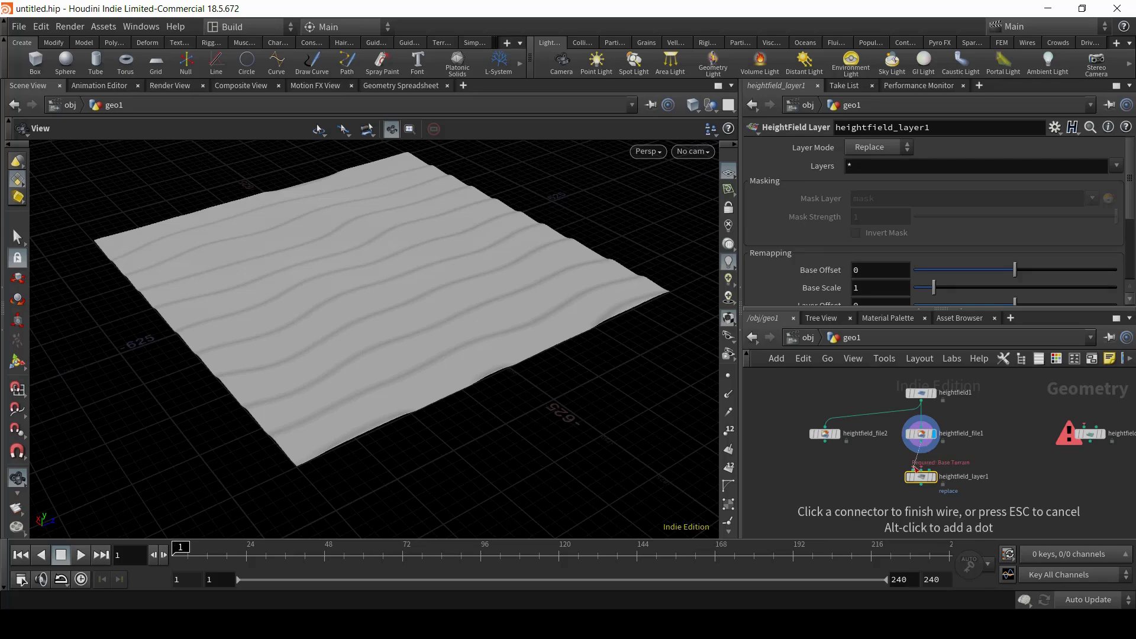
left_click(915, 469)
left_click(826, 440)
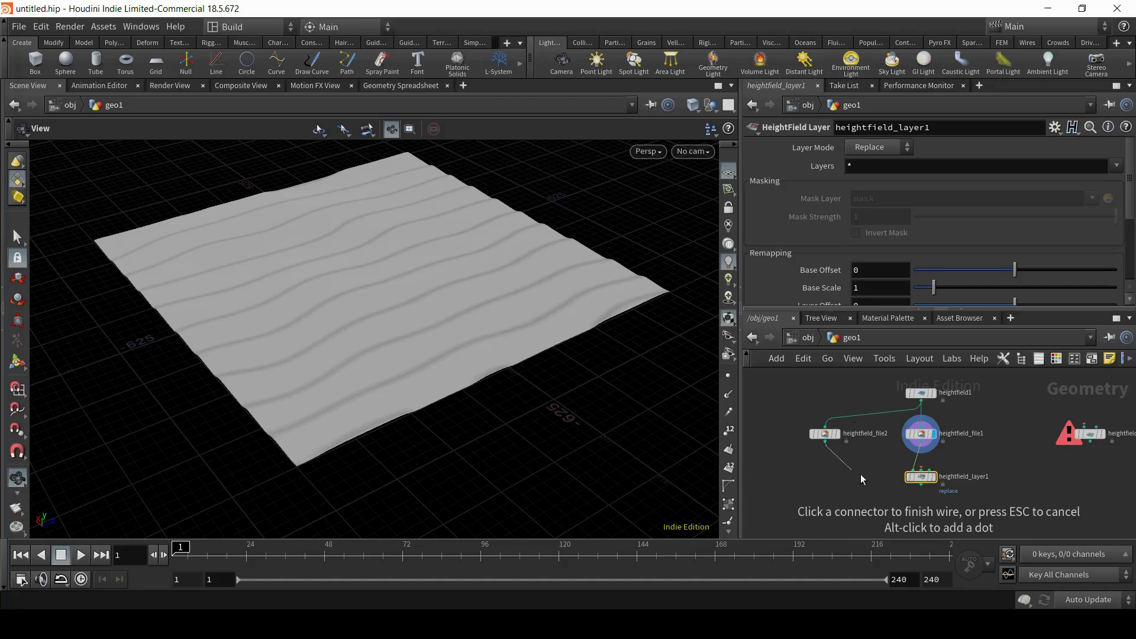
left_click(927, 470)
left_click(934, 477)
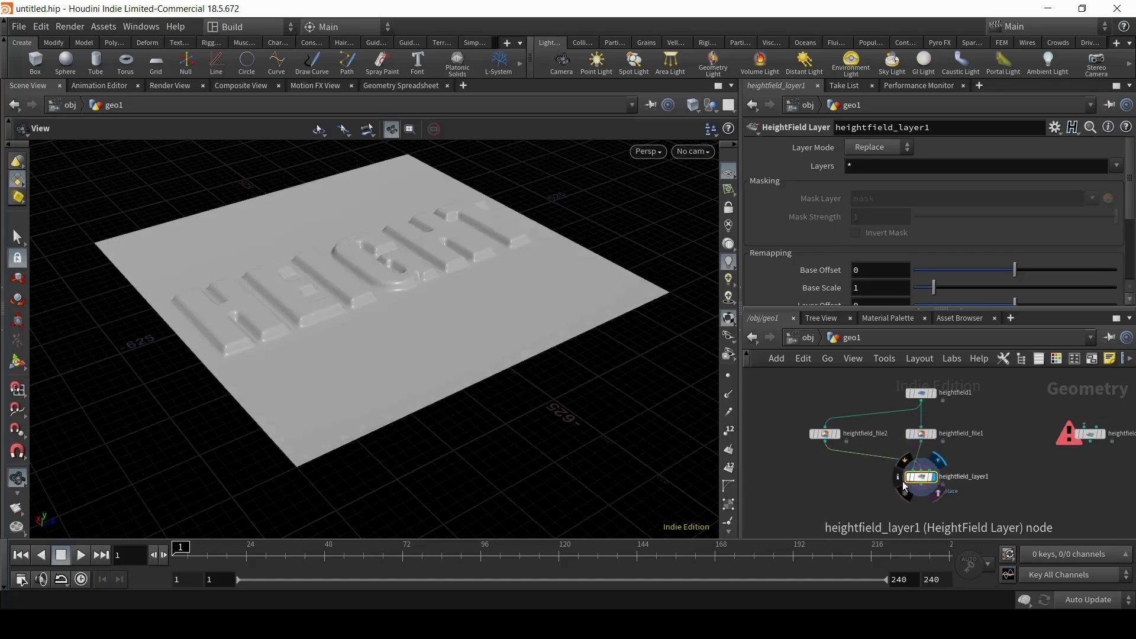
left_click_drag(373, 278, 406, 284, "alt")
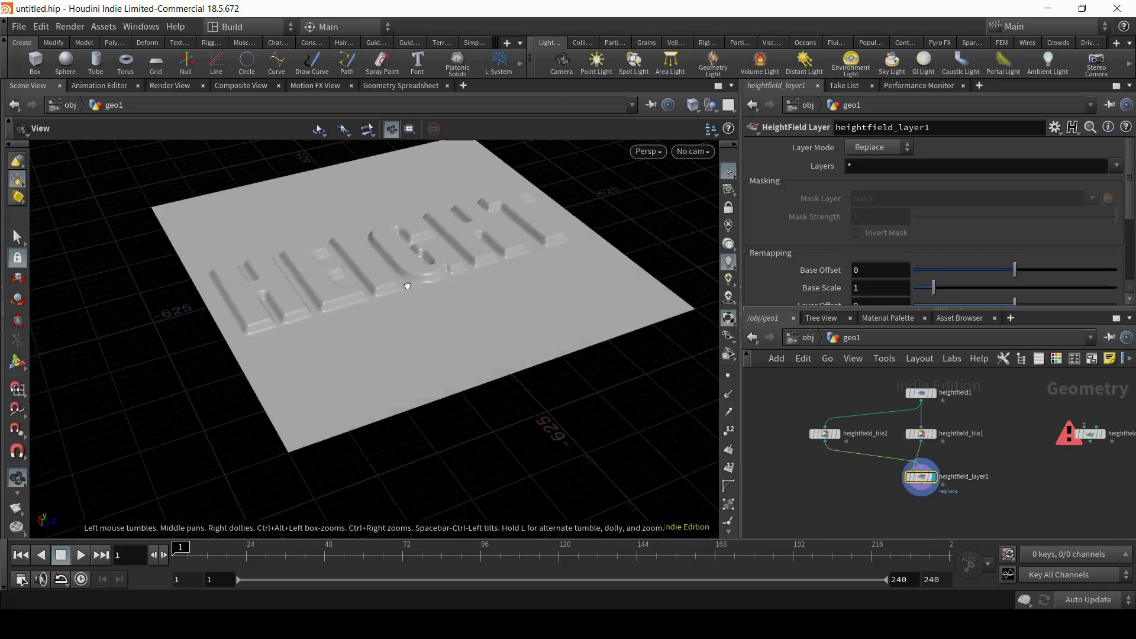
Set heightfield_layer1's Layer Mode to Add
left_click(886, 146)
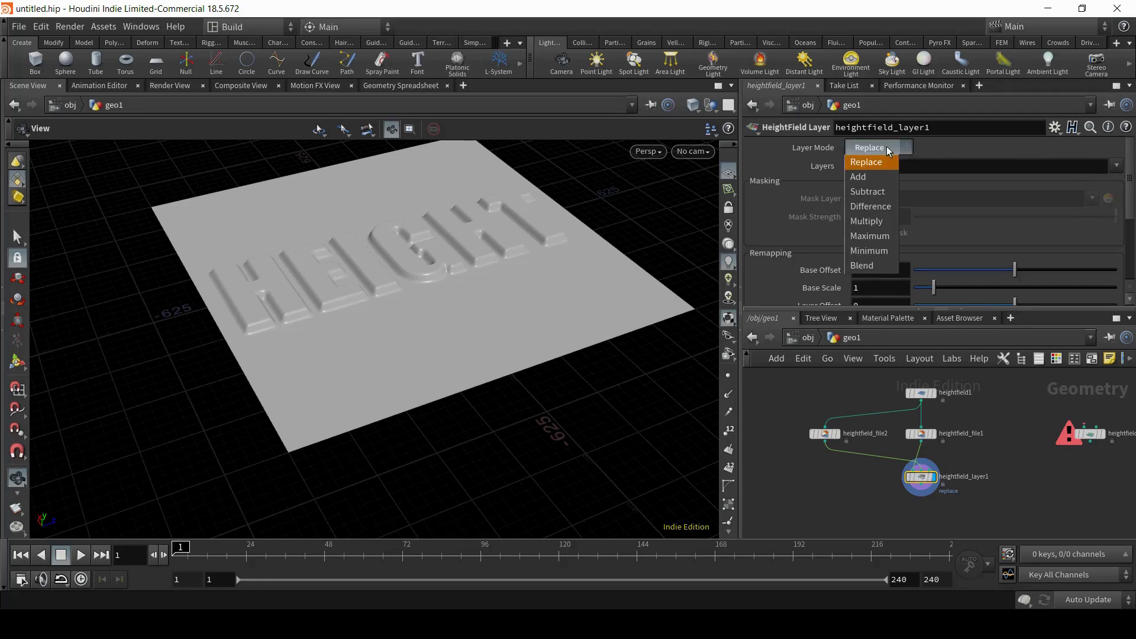
left_click(863, 178)
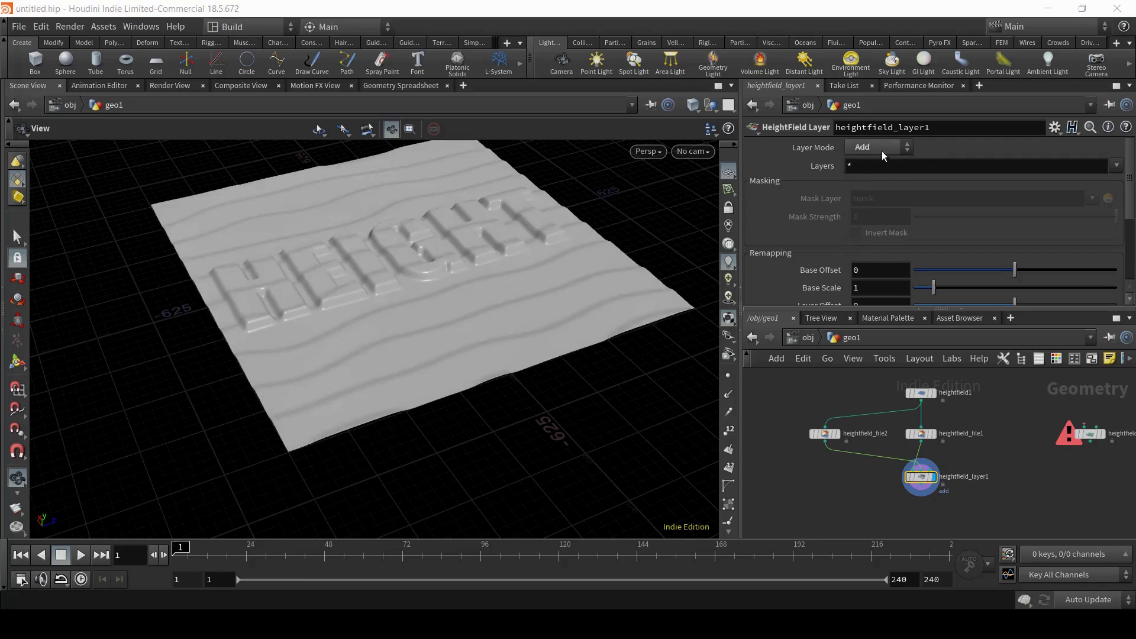
left_click_drag(562, 236, 413, 272)
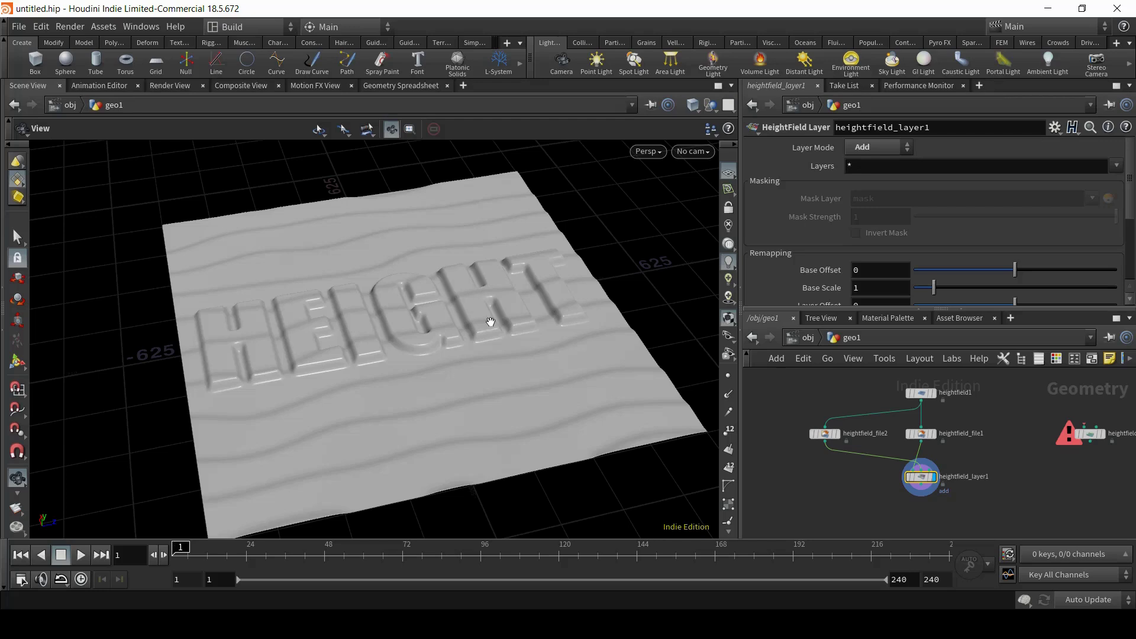
Duplicate heightfield_file1 as heightfield_file3 and make it the displayed node
scroll(1073, 451, "up", 2)
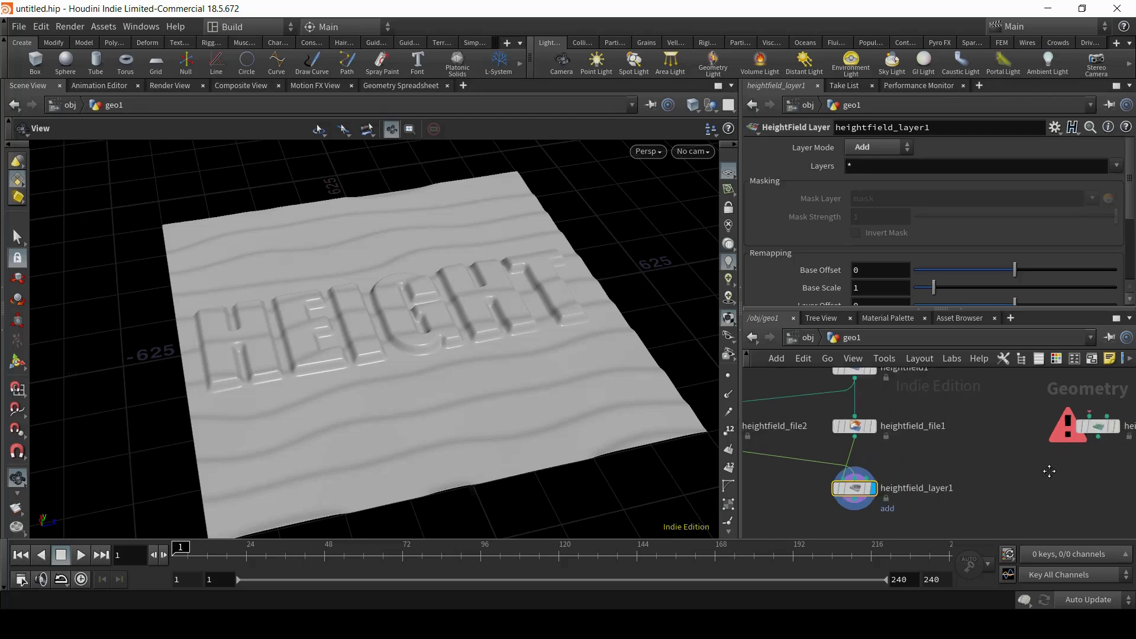
scroll(1049, 471, "down", 1)
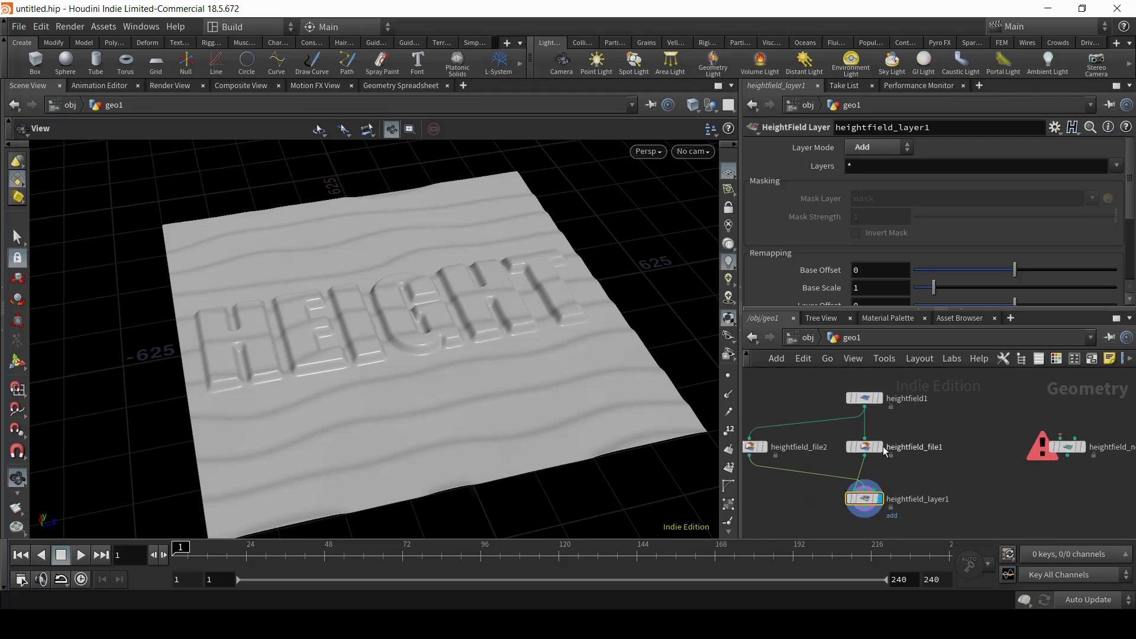
mouse_move(870, 450)
left_click_drag(864, 449, 986, 450, "alt")
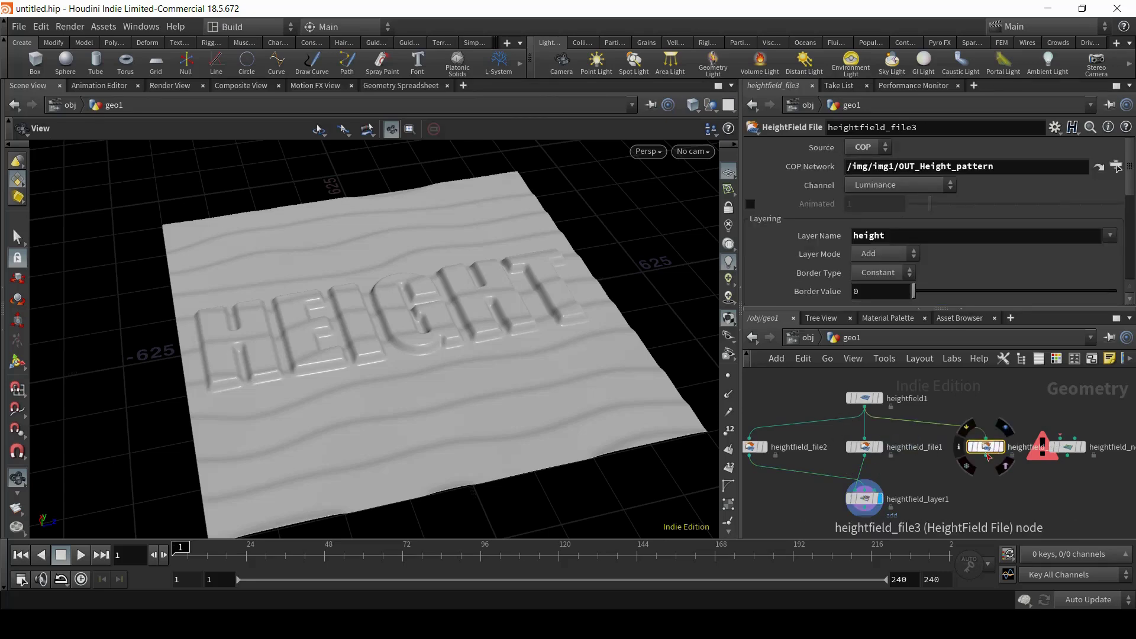
key("h")
left_click_drag(1012, 467, 1063, 466)
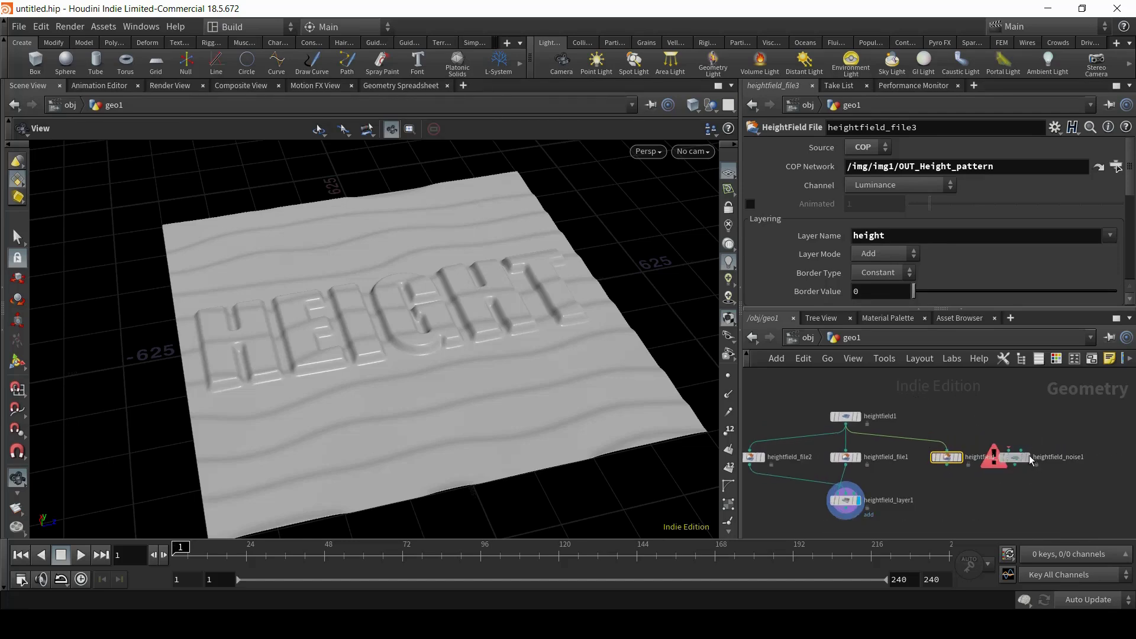
left_click(961, 461)
Set heightfield_file3's Layer Name to mask and its Height Scale to 1
left_click(1002, 236)
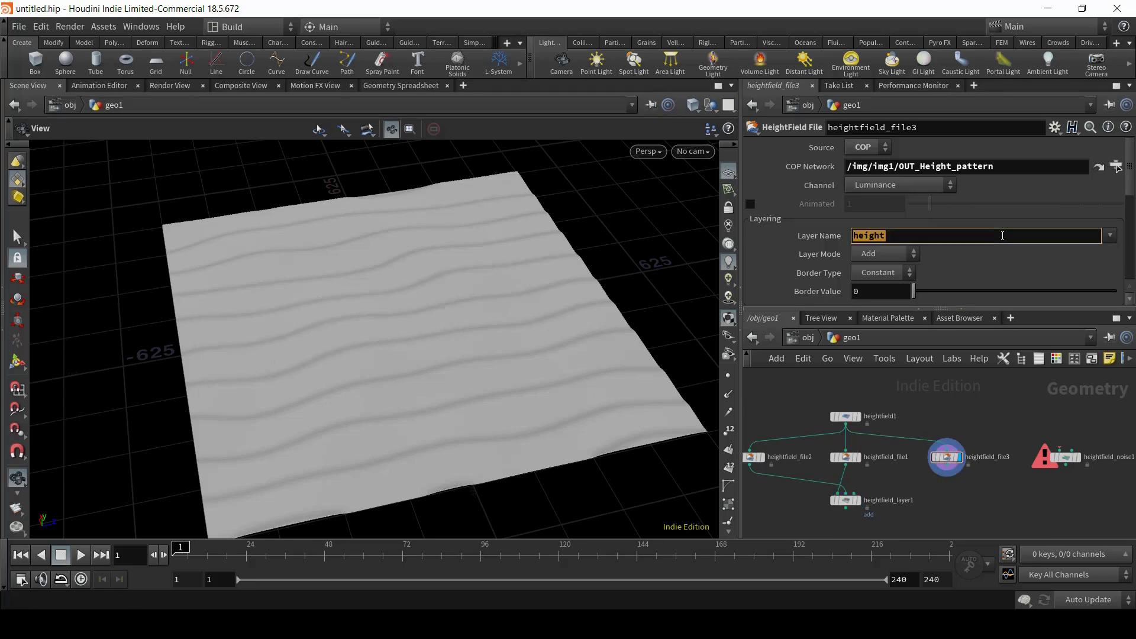
type("mask")
key("Return")
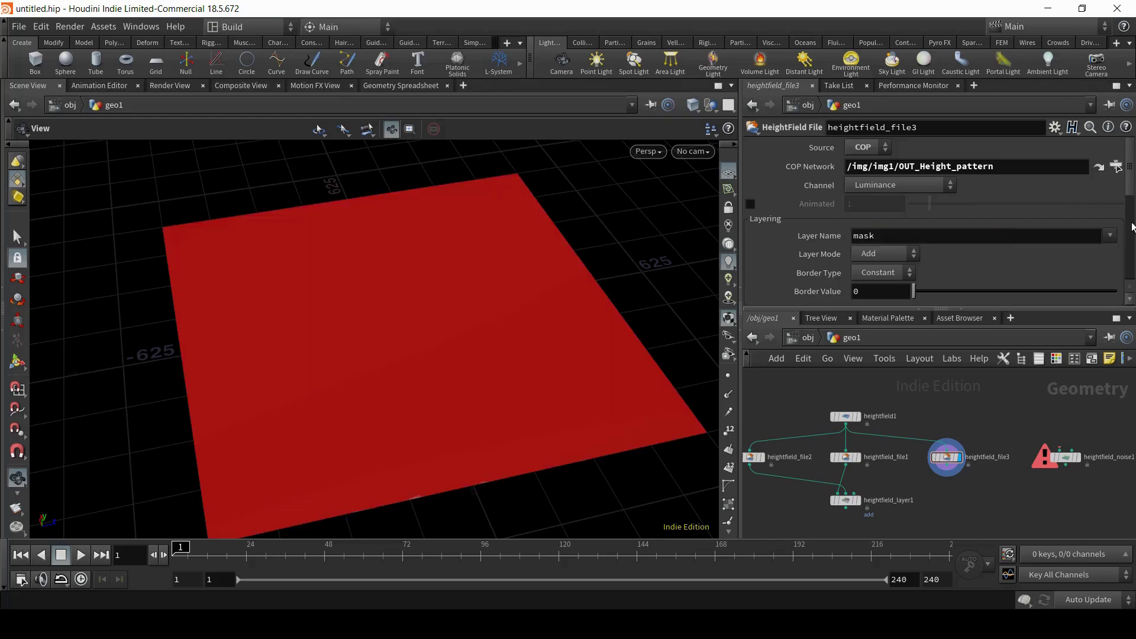
left_click(1112, 236)
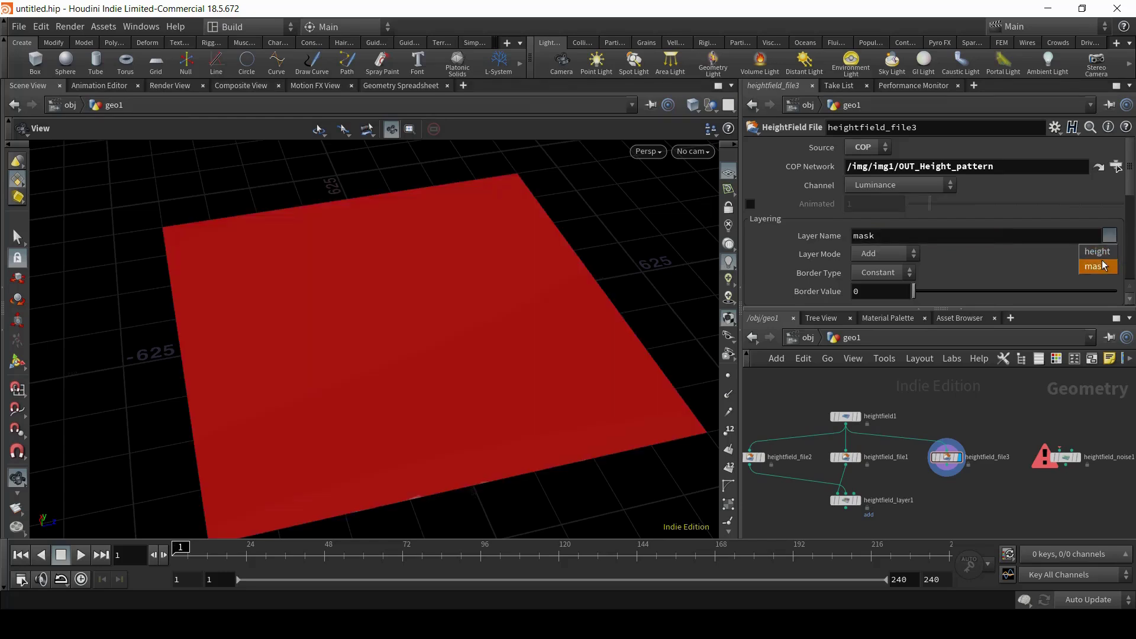
left_click_drag(1131, 177, 1132, 249)
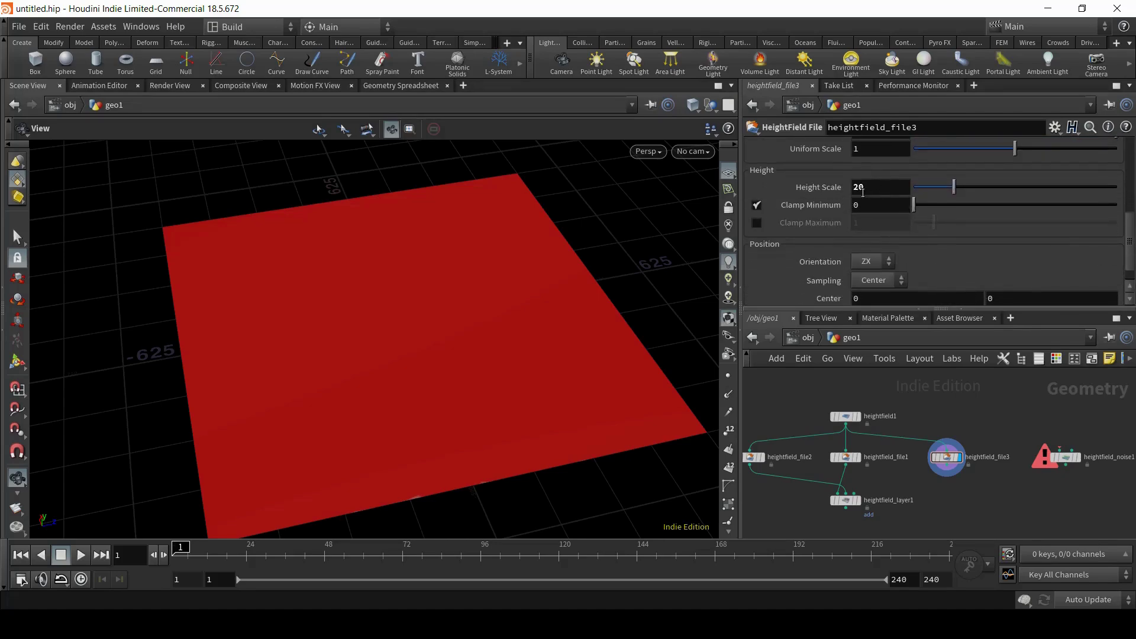
left_click(871, 192)
type("1")
key("Return")
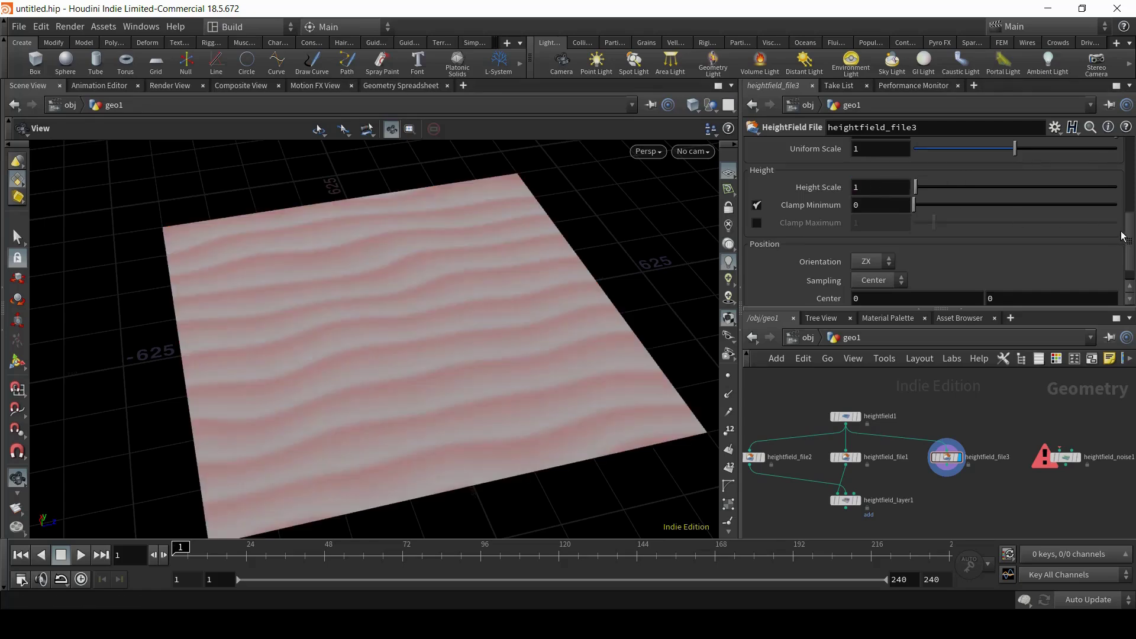
Set heightfield_file3's COP source to /img/img1/OUT_Mask, showing red mask lettering
left_click_drag(1128, 241, 1131, 163)
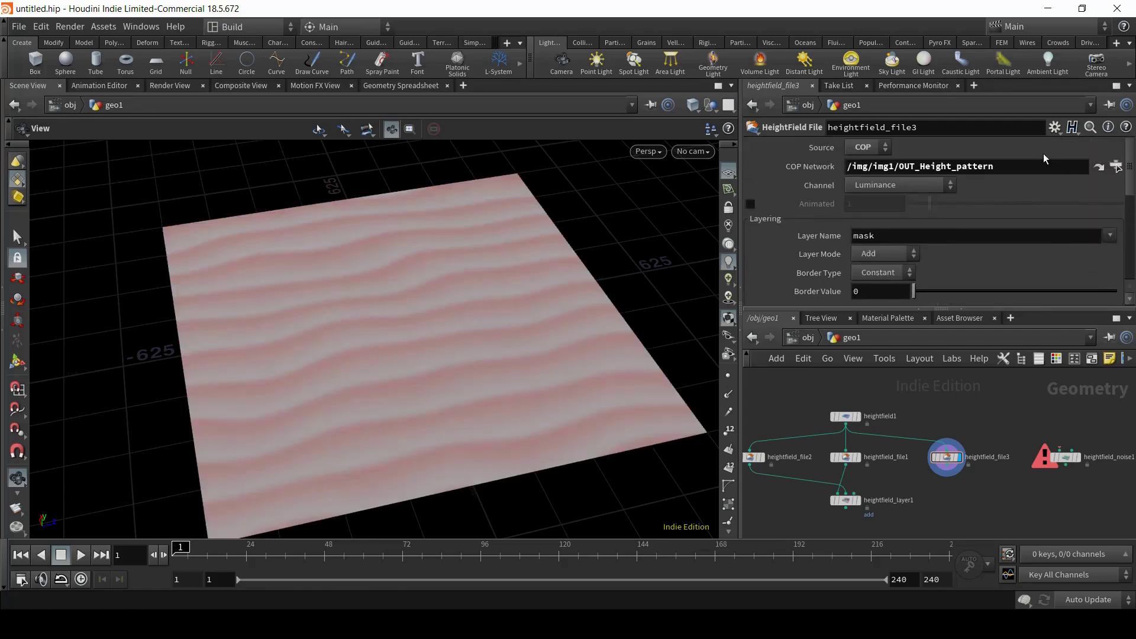
left_click(1116, 167)
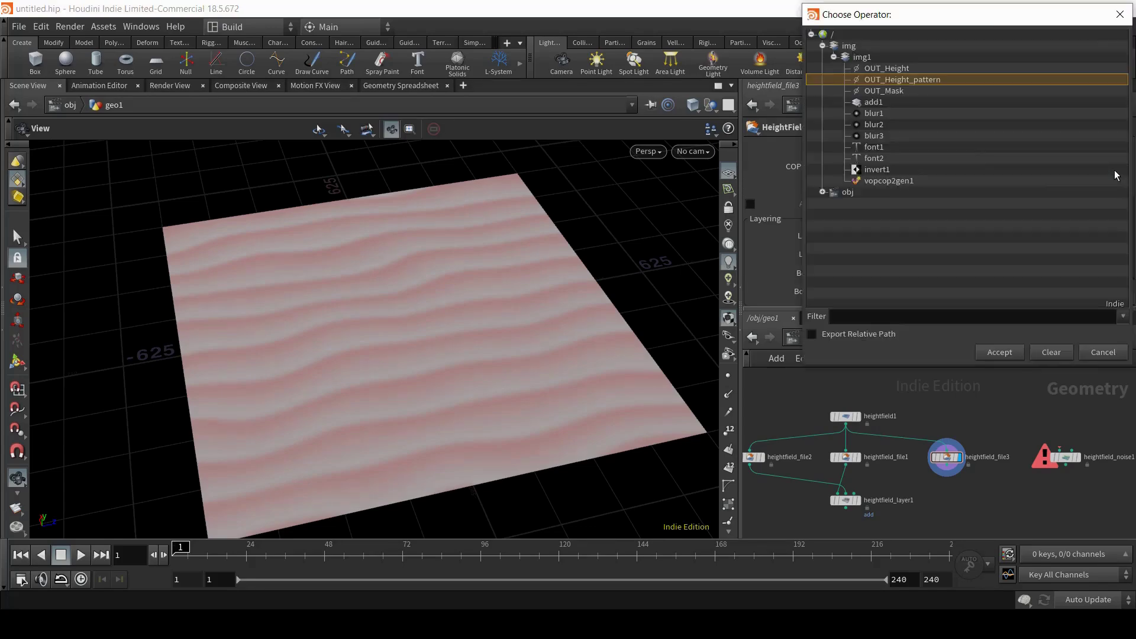
double_click(890, 90)
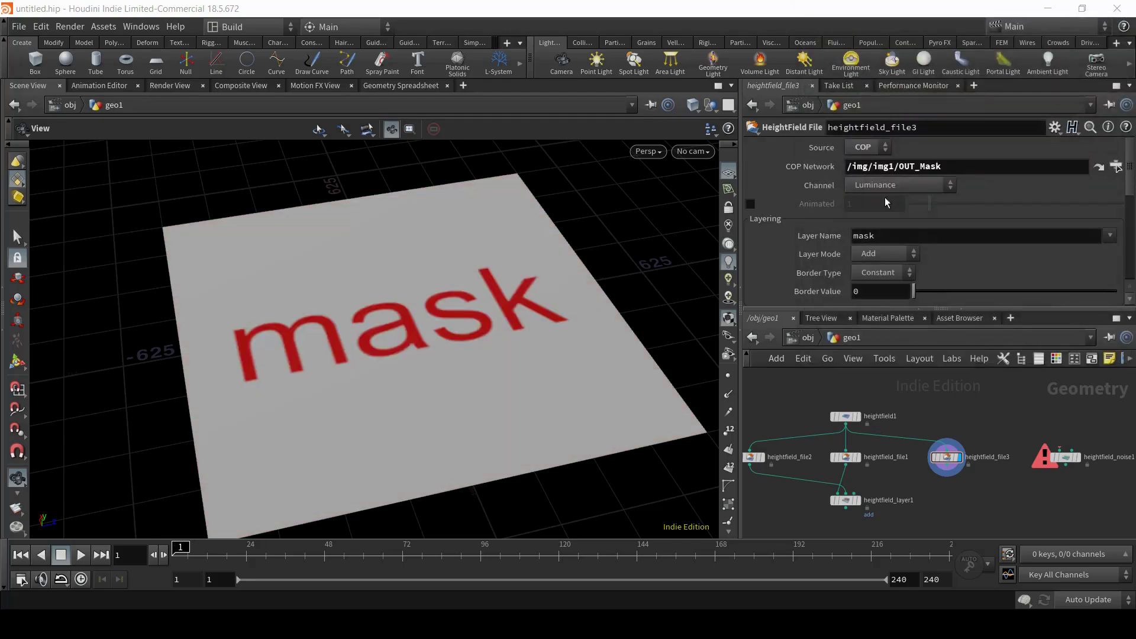
left_click_drag(456, 302, 415, 308)
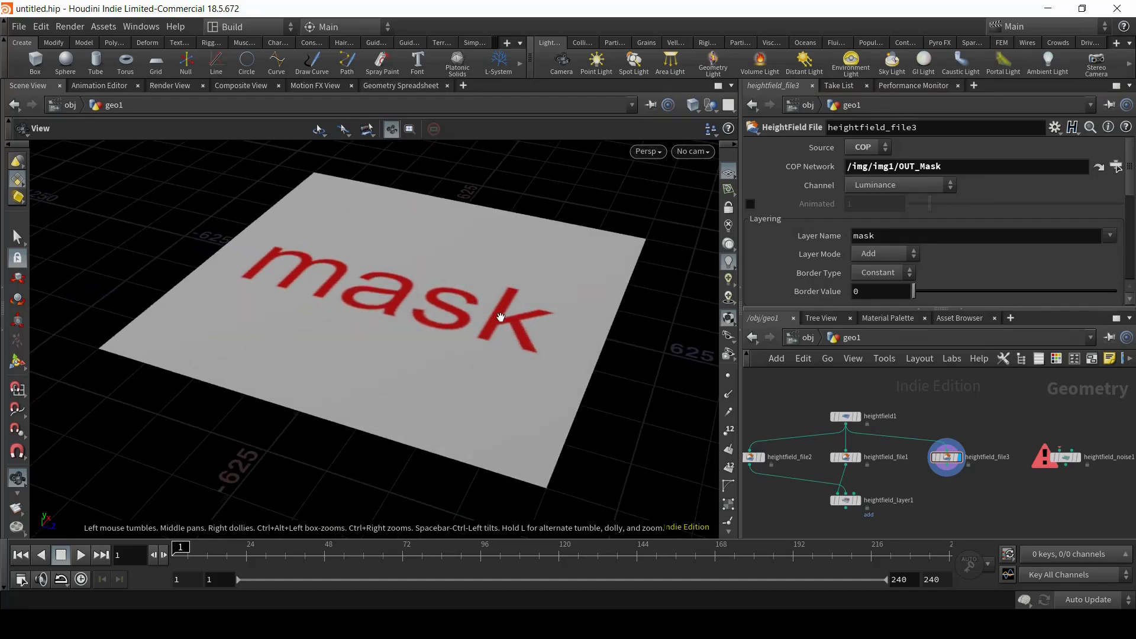
Wire heightfield_file3 into heightfield_layer1's Mask input and display heightfield_layer1's masked terrain
mouse_move(863, 472)
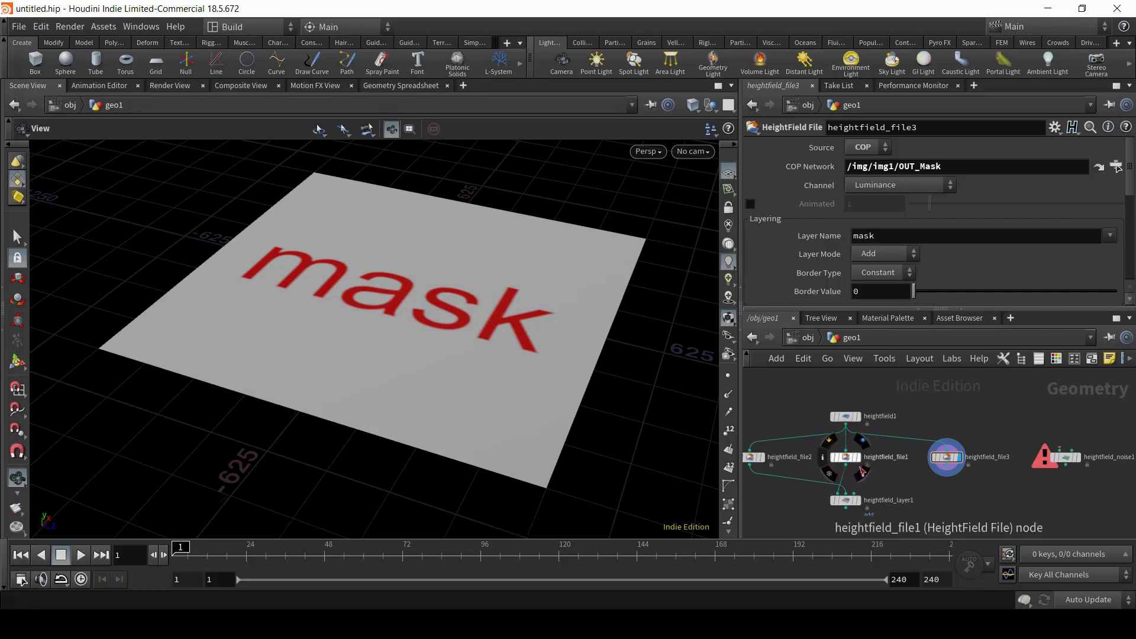
scroll(926, 494, "up", 3)
middle_click_drag(930, 497, 1032, 448)
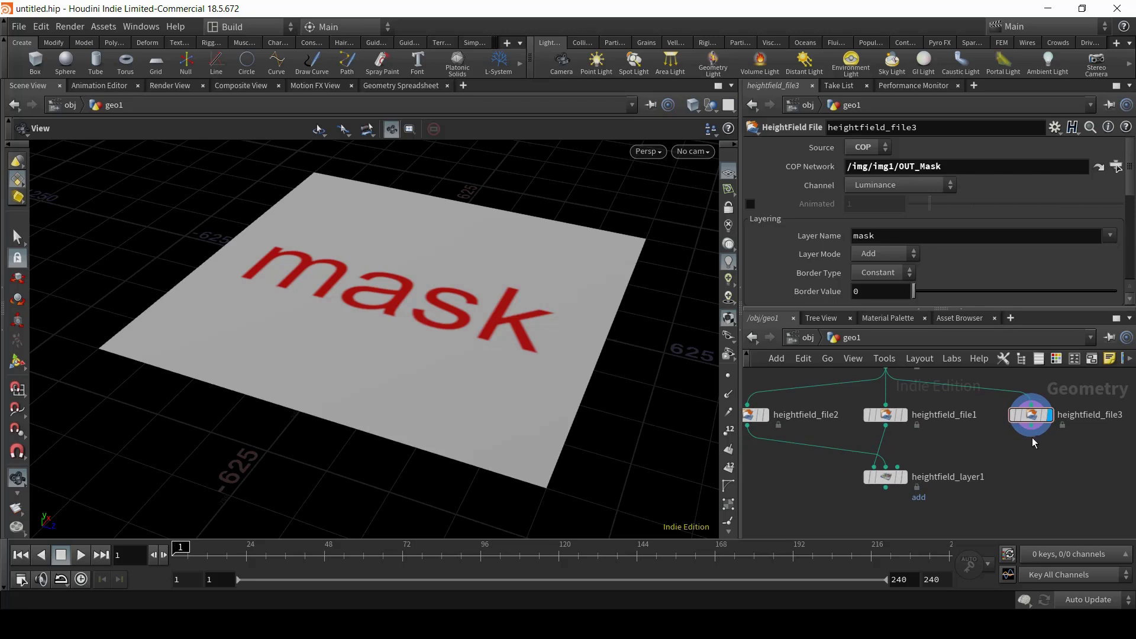
left_click(1032, 437)
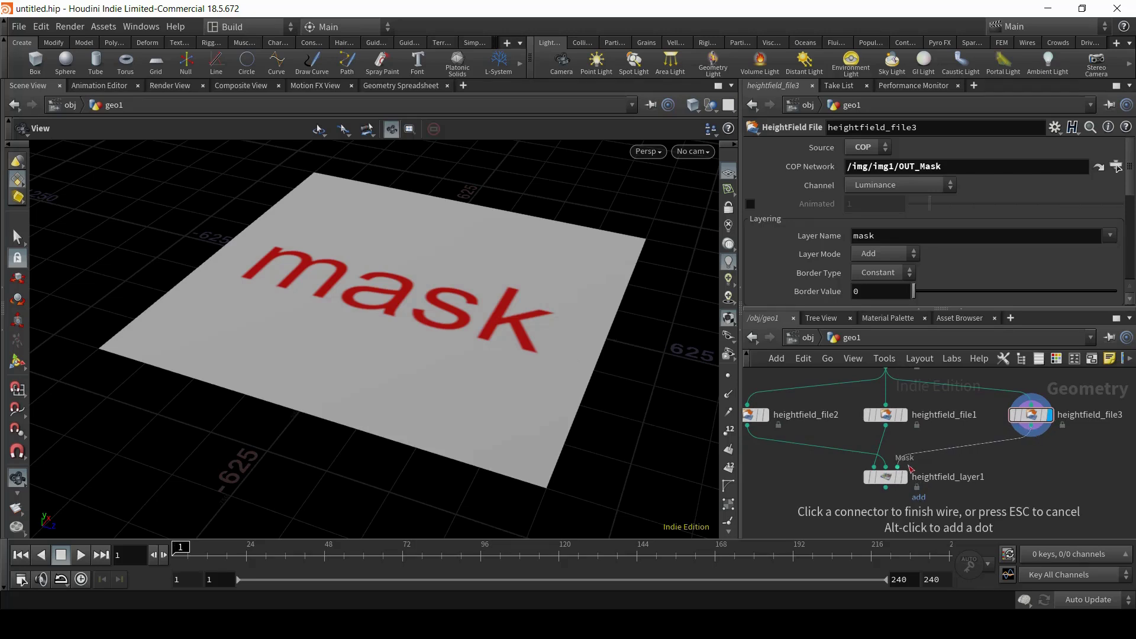
left_click(899, 467)
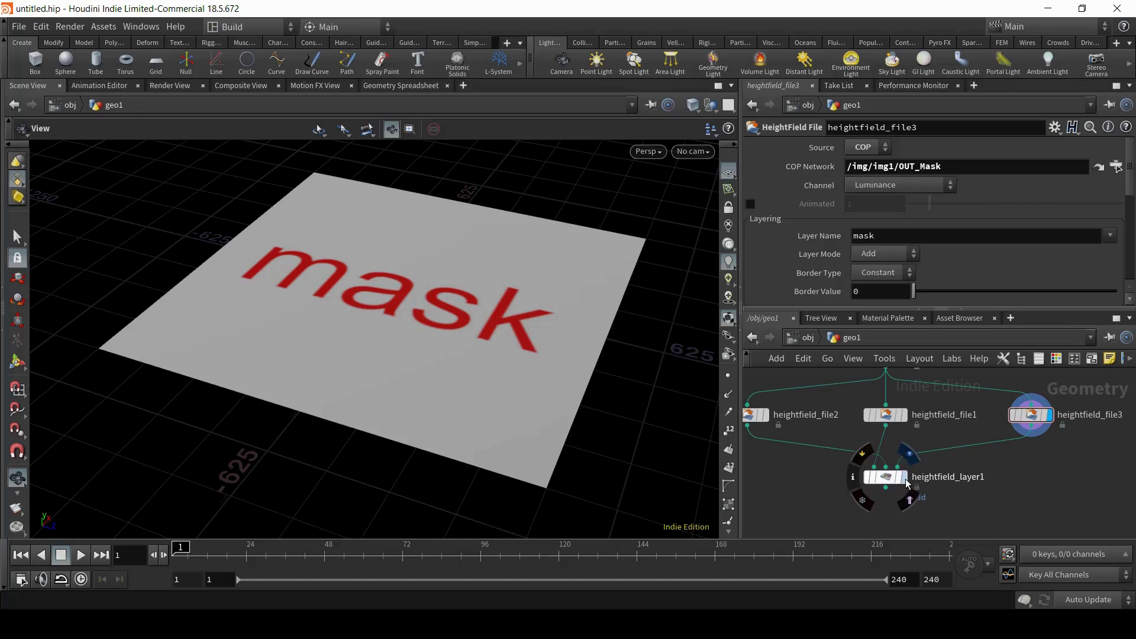
left_click(910, 499)
left_click(886, 477)
left_click_drag(438, 307, 484, 304)
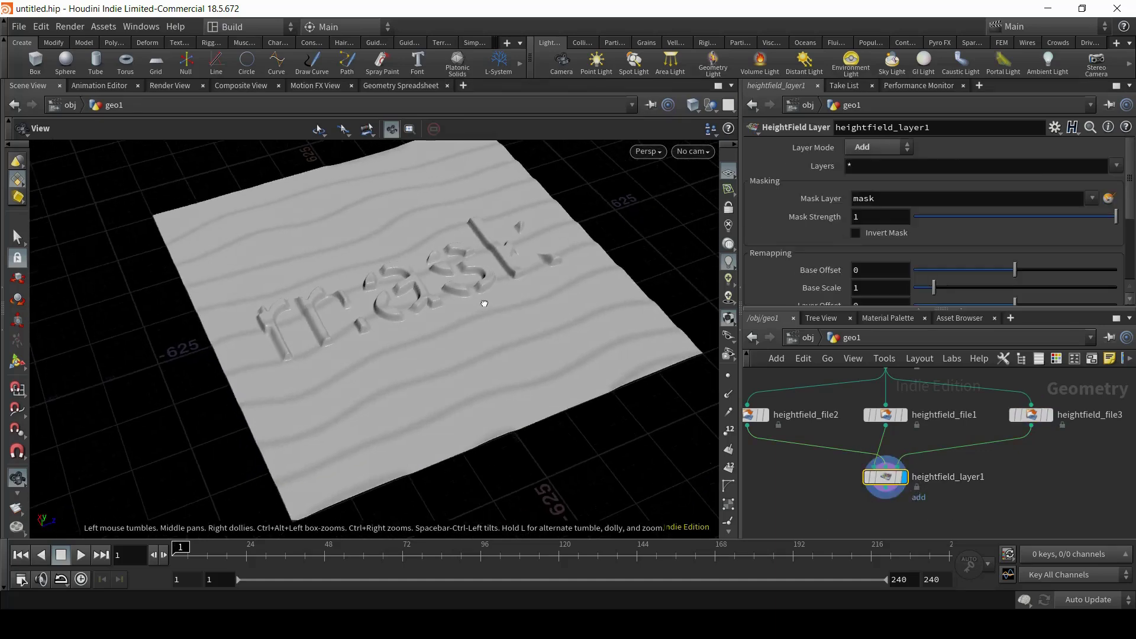
scroll(484, 304, "up", 5)
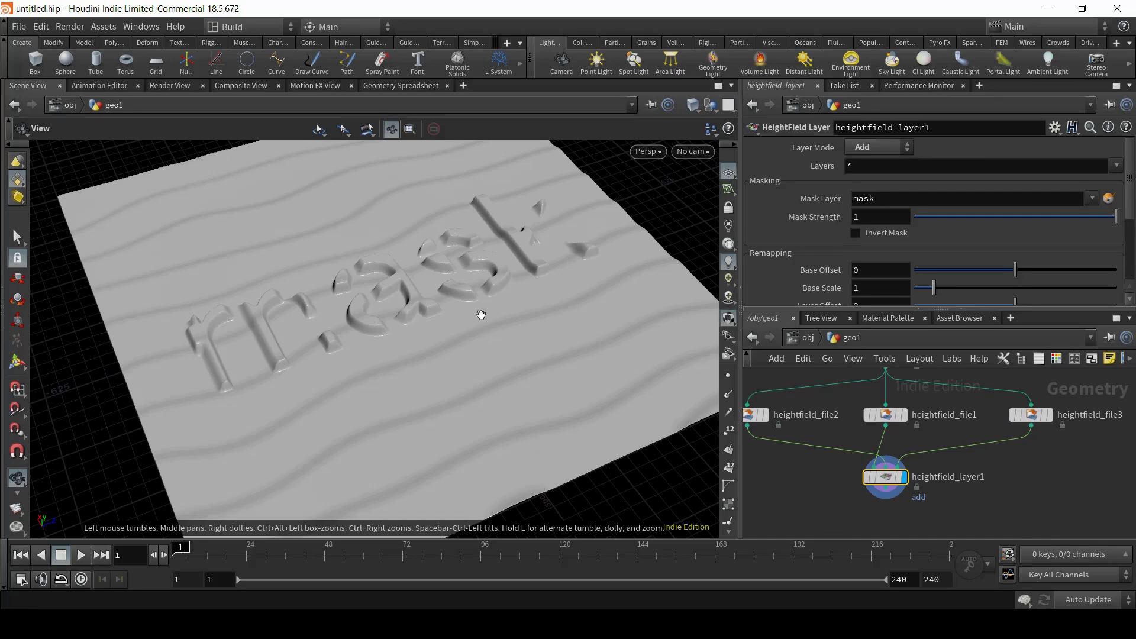
left_click_drag(473, 312, 415, 309)
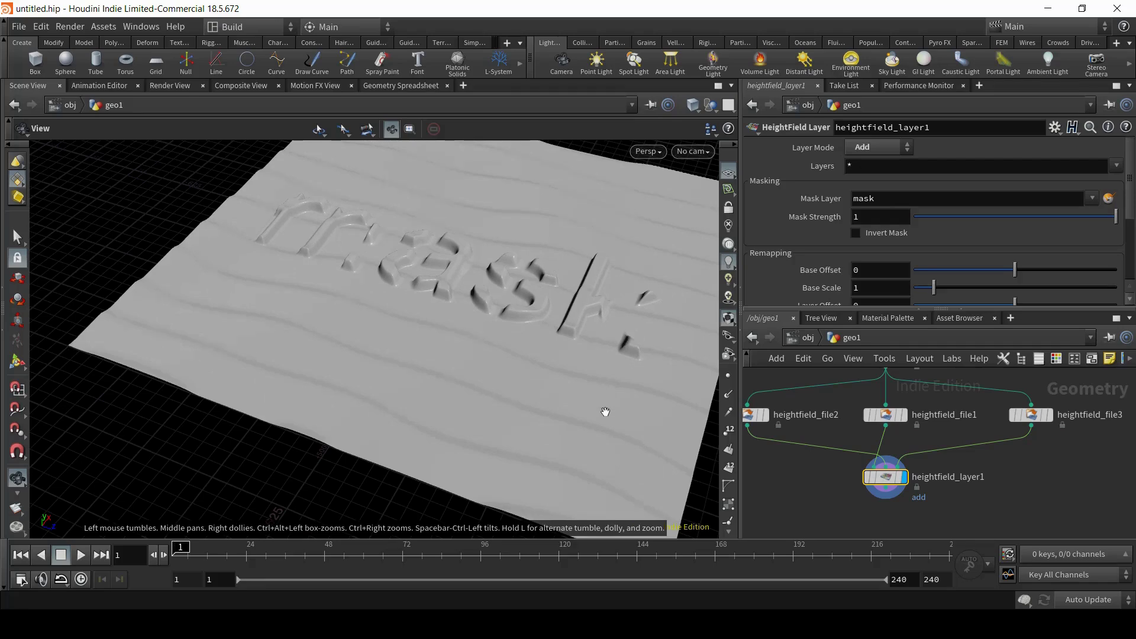
Turn on Invert Mask for heightfield_layer1
left_click(856, 232)
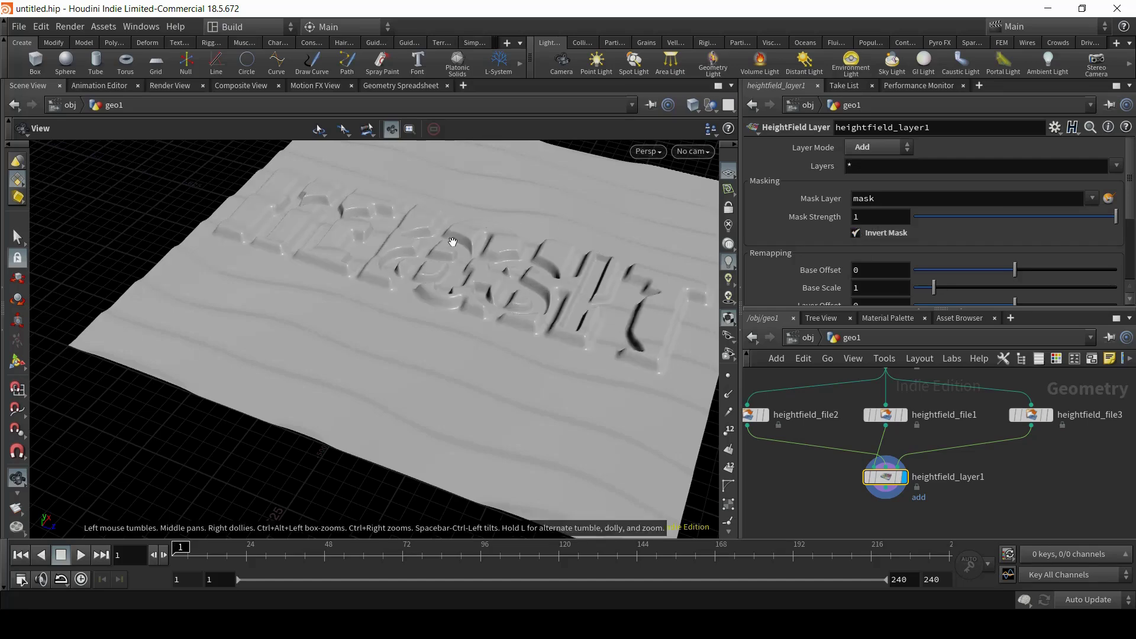
left_click_drag(450, 241, 491, 254)
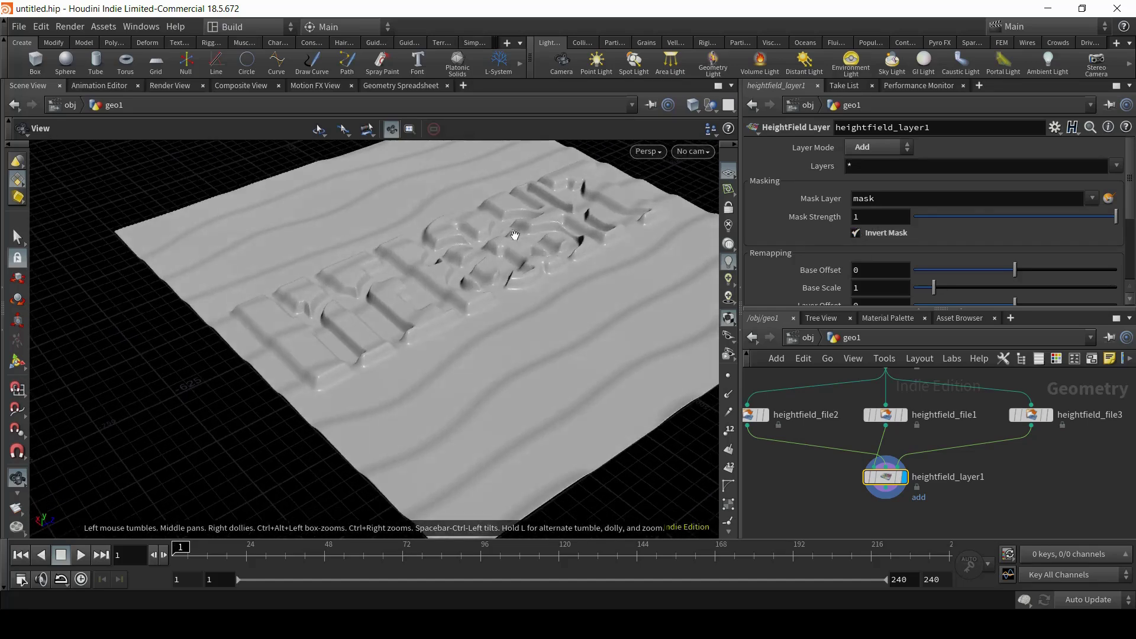